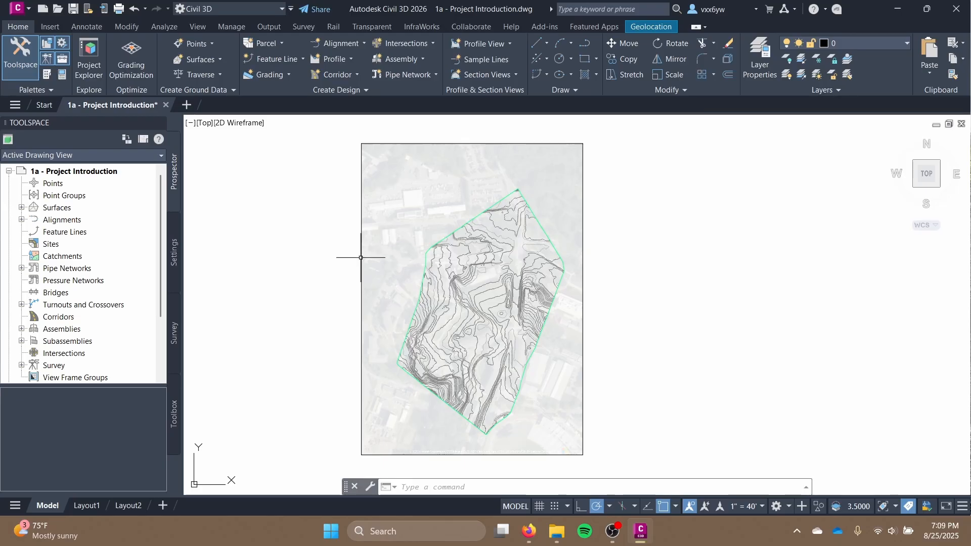
- Check the available workspaces and confirm that Civil 3D is the active one
middle_drag(315, 299, 329, 305)
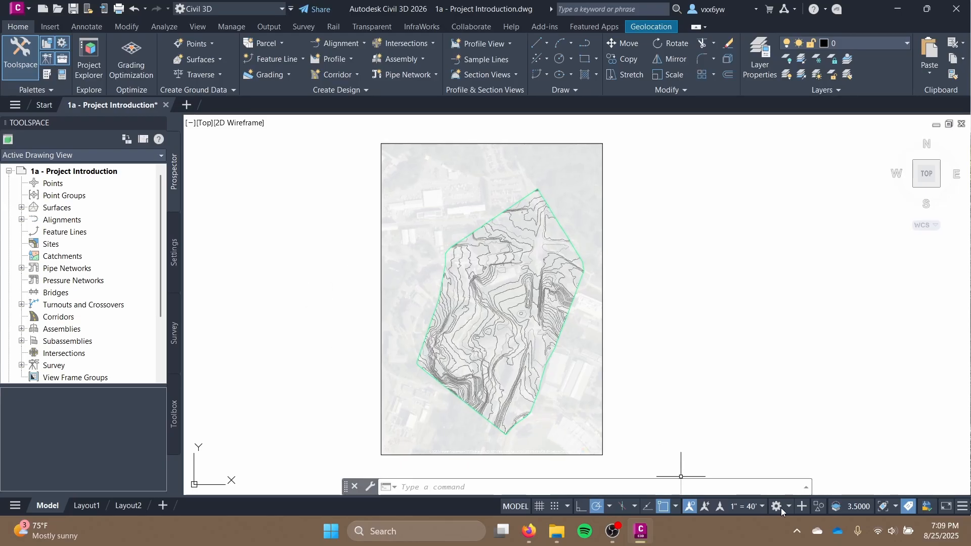
click(790, 507)
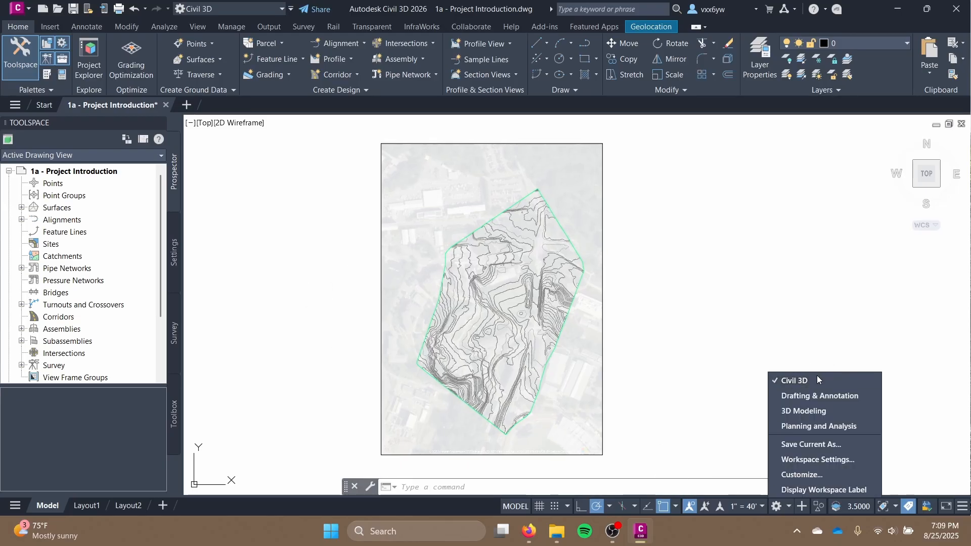
click(796, 319)
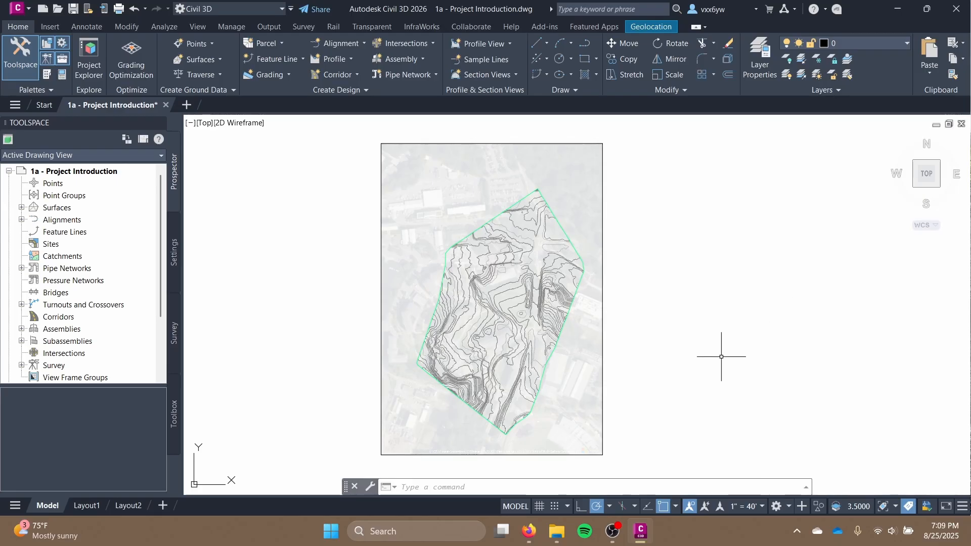
- Review the drawing's assigned coordinate system with GEOCSASSIGN and leave without changing it
scroll(634, 353, up, 2)
middle_drag(635, 352, 753, 380)
scroll(752, 380, up, 2)
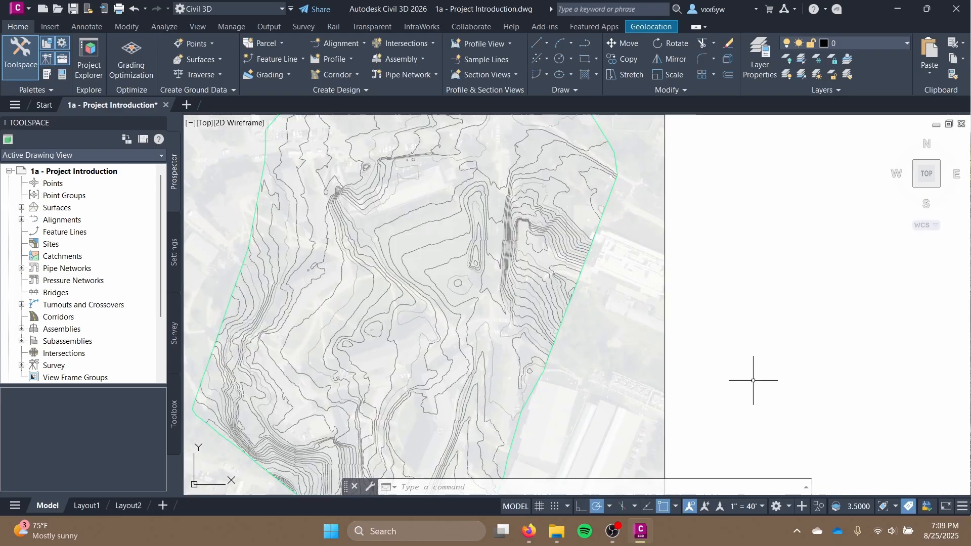
scroll(702, 404, down, 3)
scroll(746, 353, down, 2)
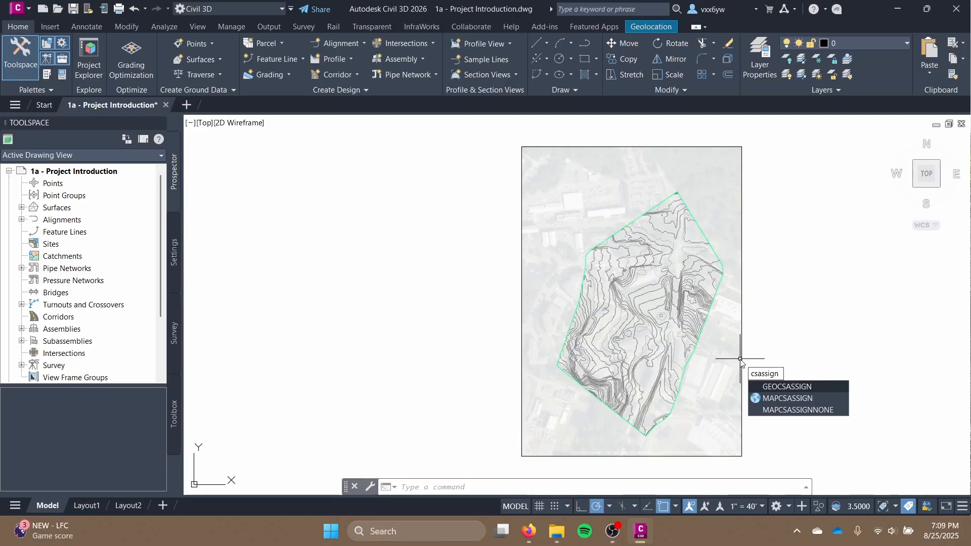
key(Return)
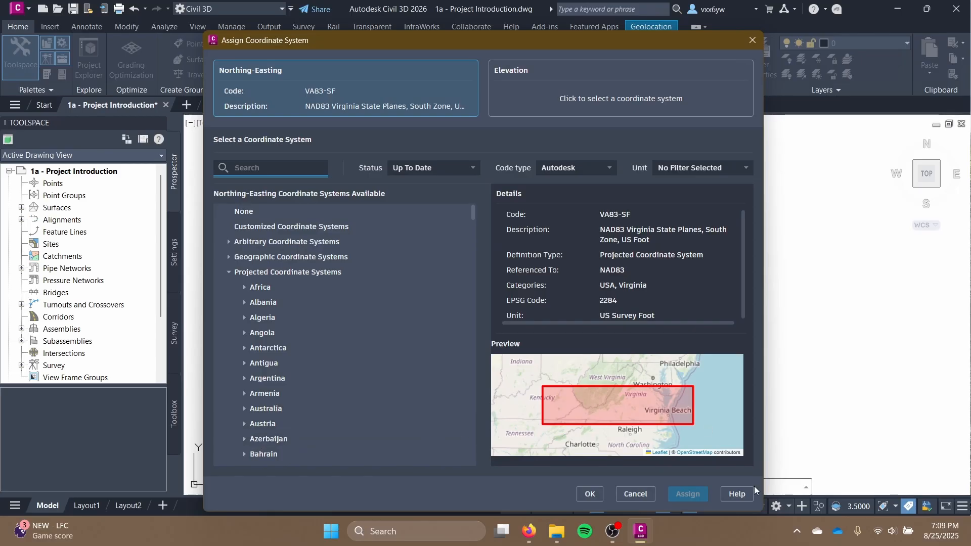
click(639, 490)
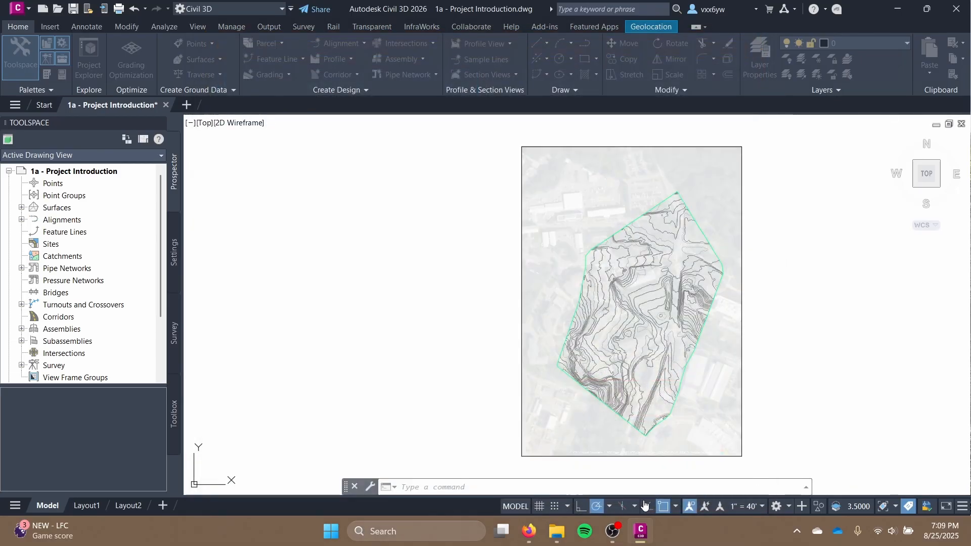
- Open the Ohill Surrounding Area surface in the Model Viewer and examine its terrain in 3D from several angles
click(581, 305)
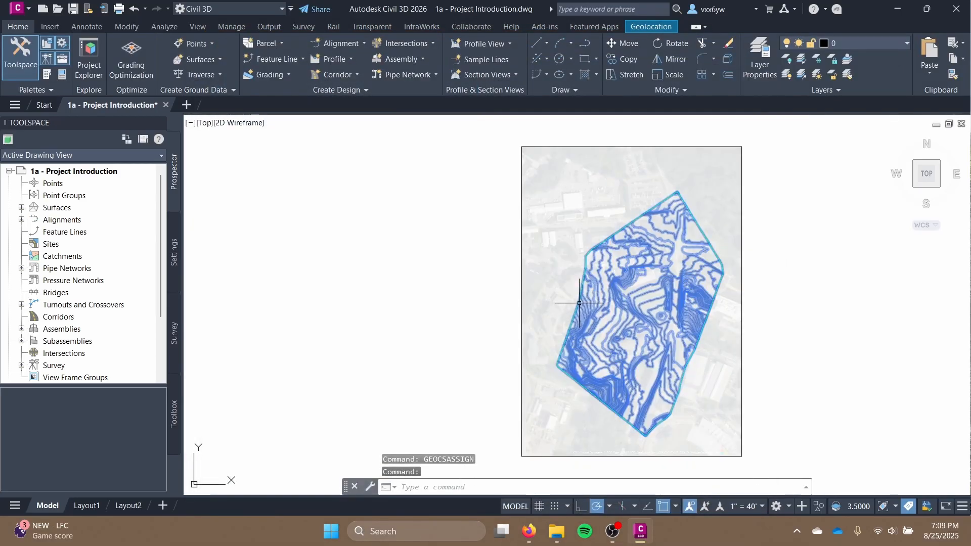
right_click(583, 306)
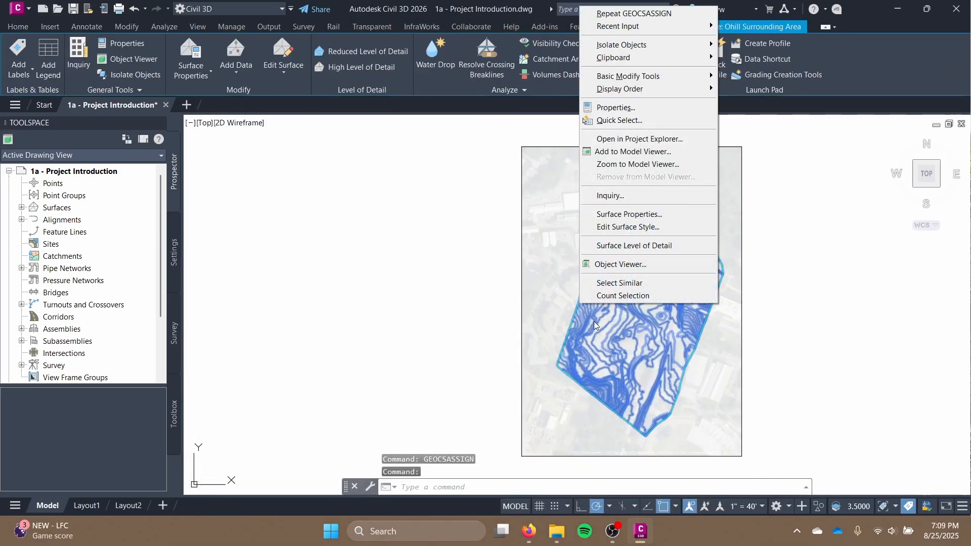
click(625, 155)
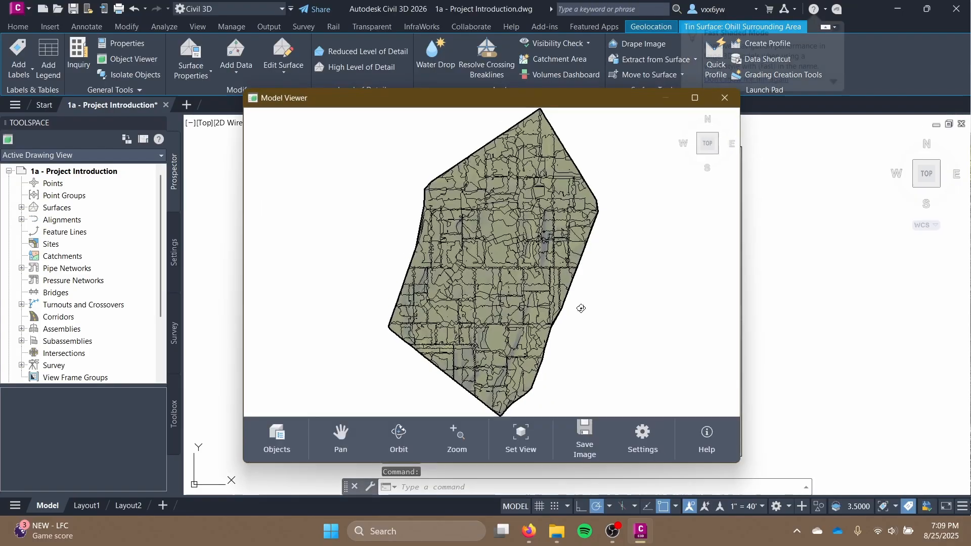
drag(519, 383, 509, 277)
scroll(473, 318, up, 5)
middle_drag(490, 291, 612, 294)
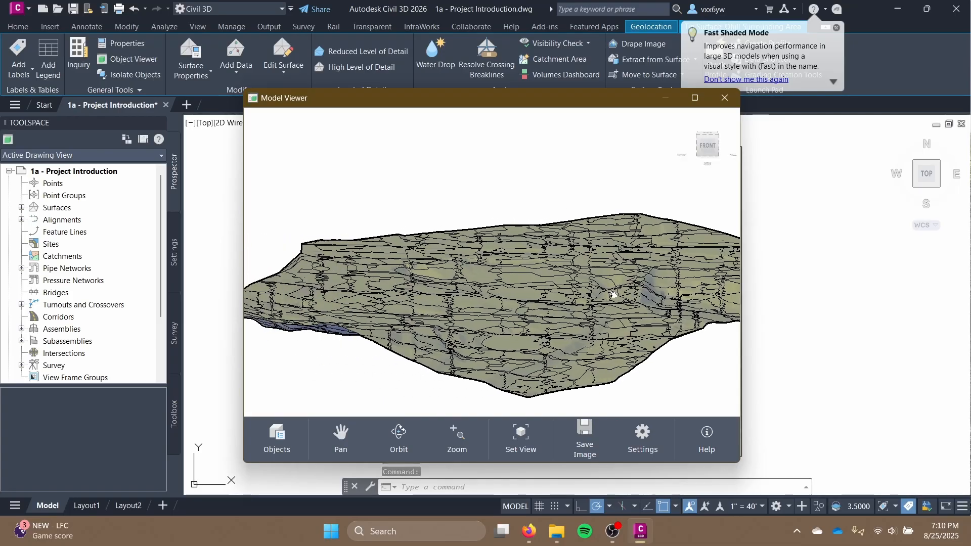
drag(536, 293, 499, 317)
scroll(554, 308, down, 3)
scroll(505, 303, down, 3)
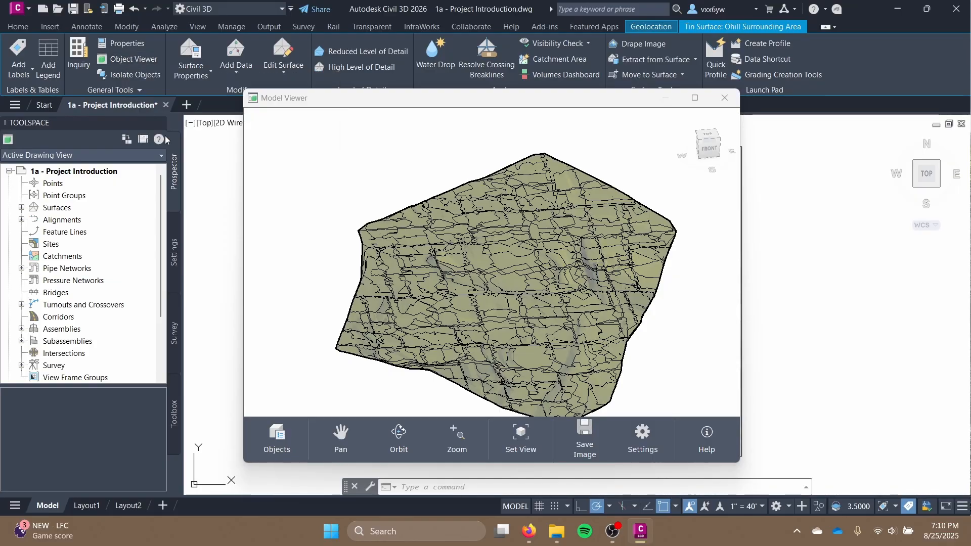
drag(457, 328, 394, 316)
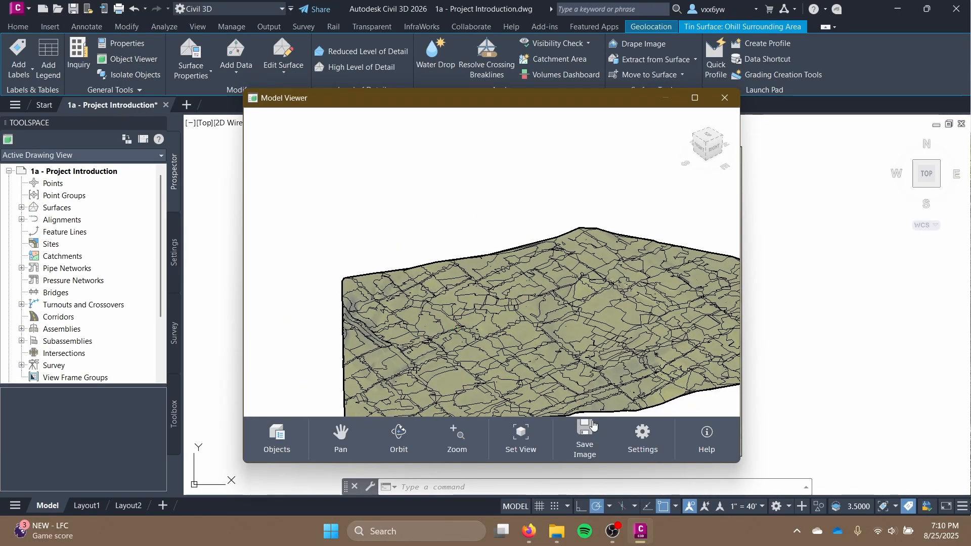
- Check the Model Viewer's object list, then close the viewer and deselect the surface
click(279, 436)
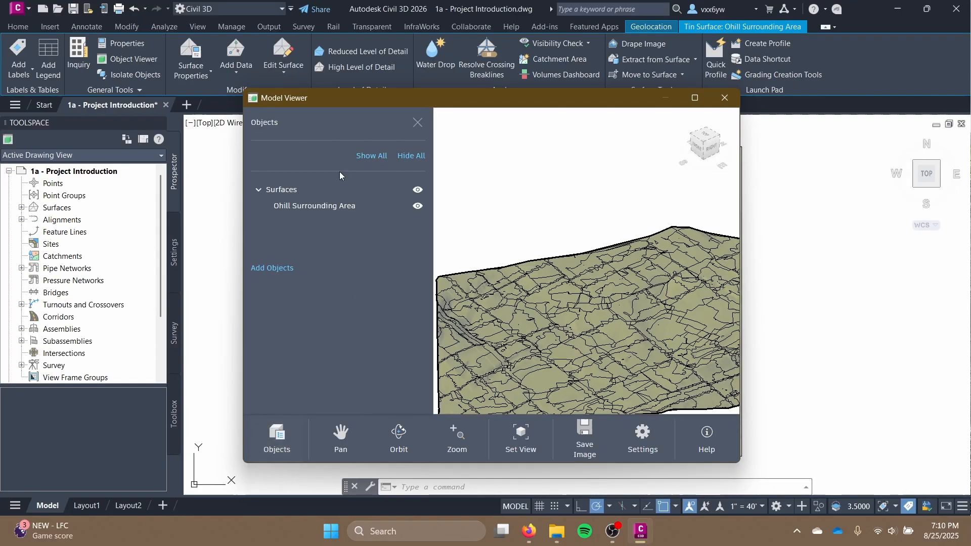
click(268, 439)
drag(453, 325, 549, 316)
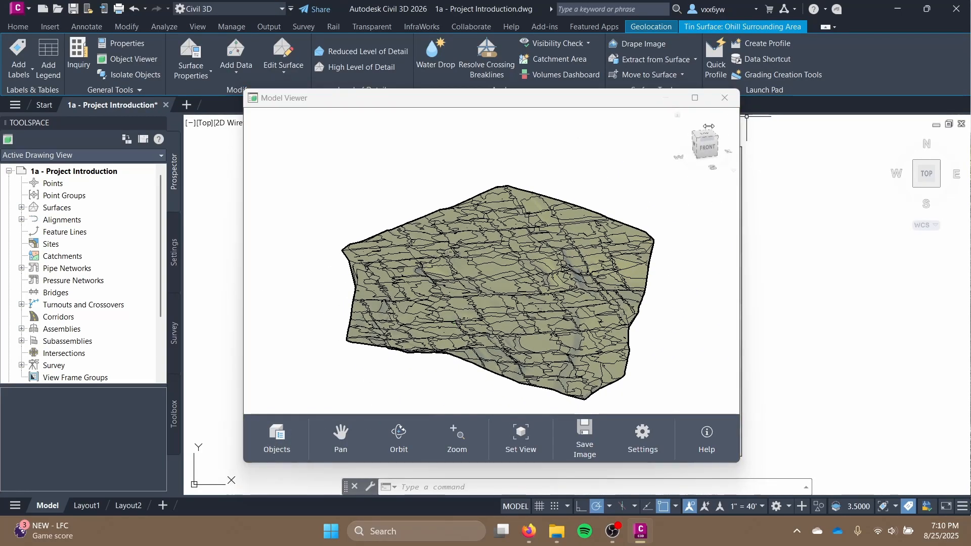
click(724, 98)
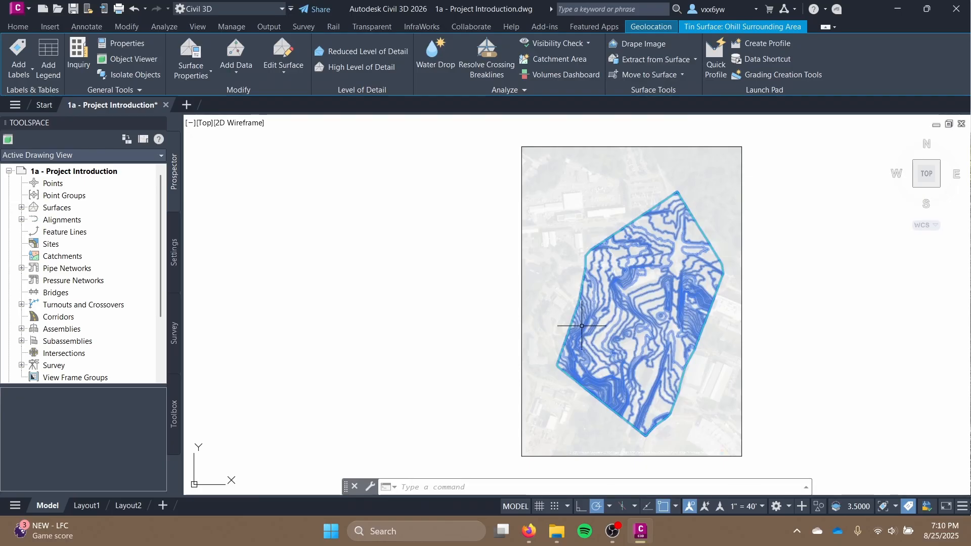
key(Escape)
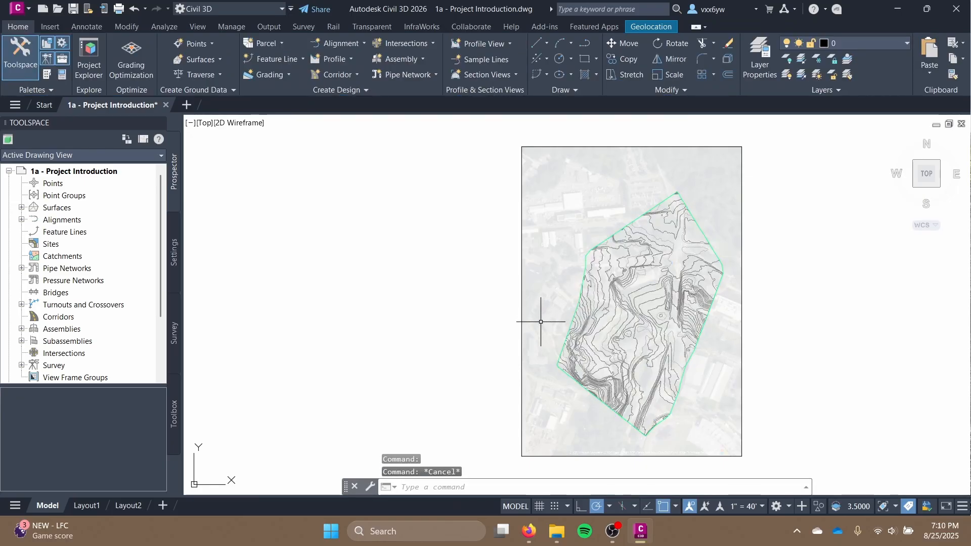
- Check the drawing's project folder in File Explorer, then save and close the 1a - Project Introduction drawing
mouse_move(525, 319)
middle_down()
mouse_move(412, 307)
mouse_move(375, 320)
middle_up()
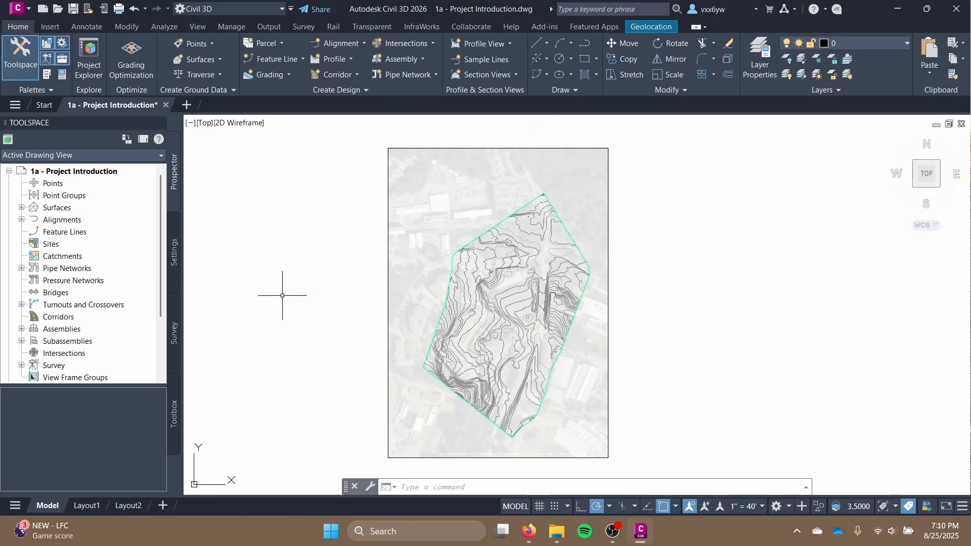
click(567, 540)
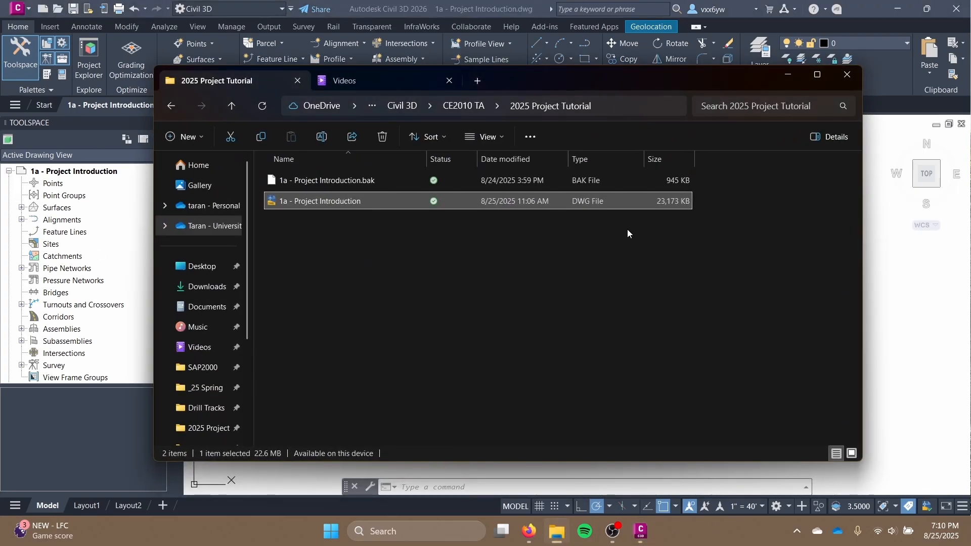
click(465, 253)
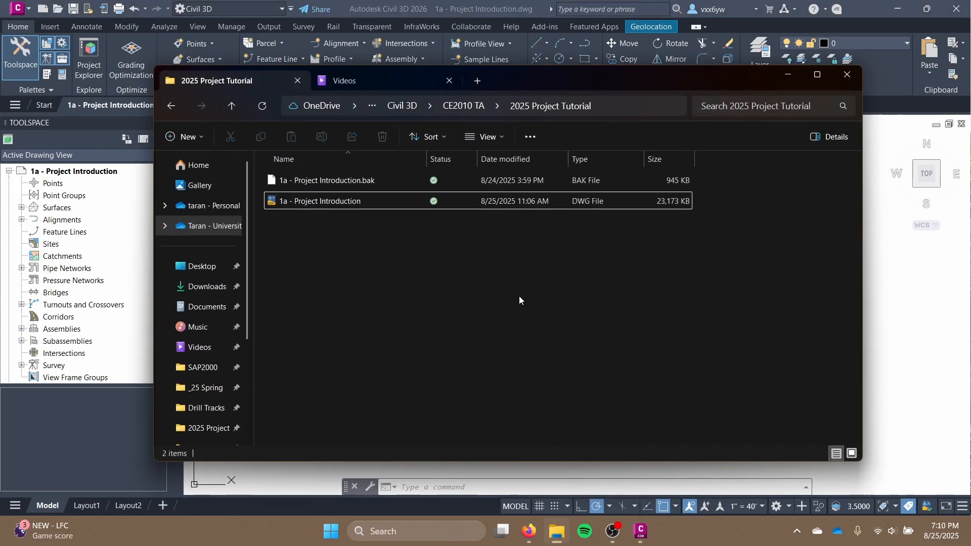
key(alt+Tab)
key(ctrl+s)
click(312, 262)
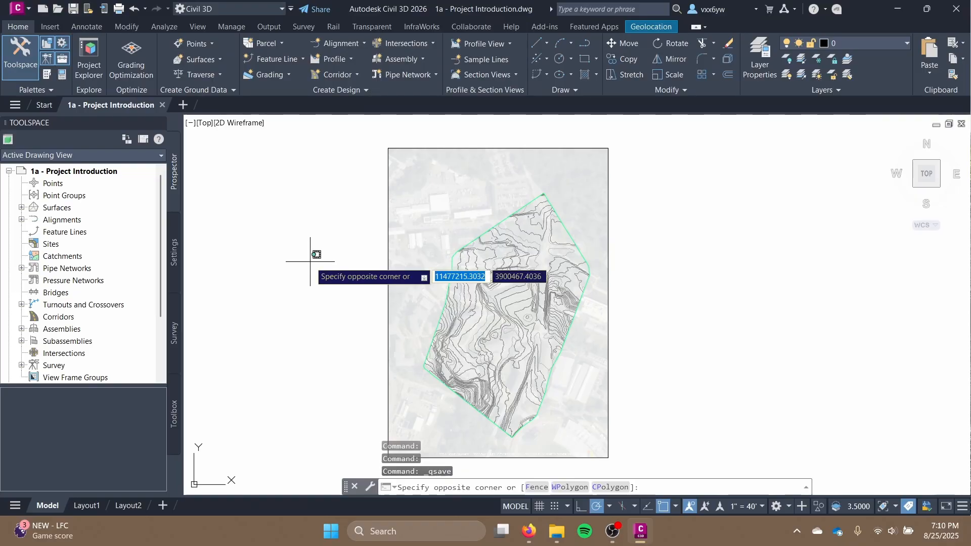
click(320, 305)
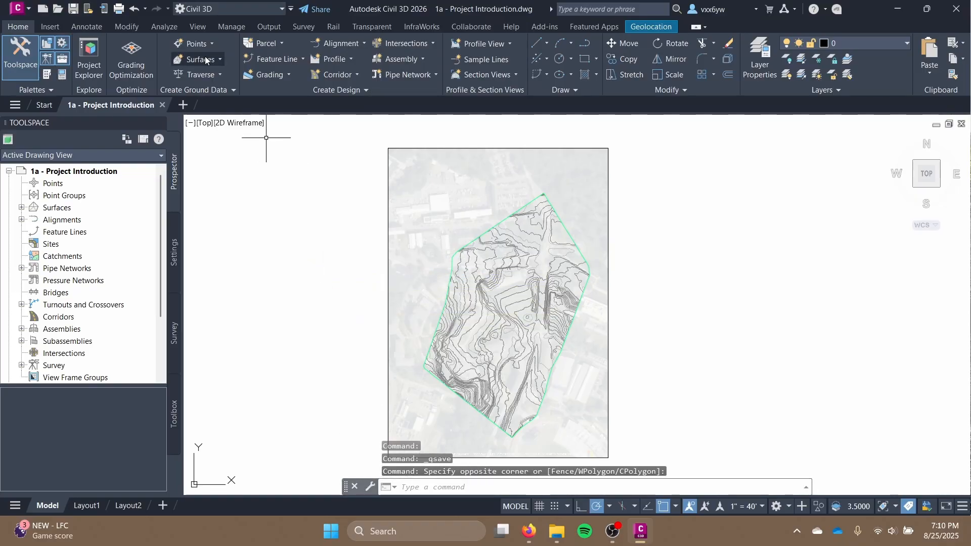
click(162, 105)
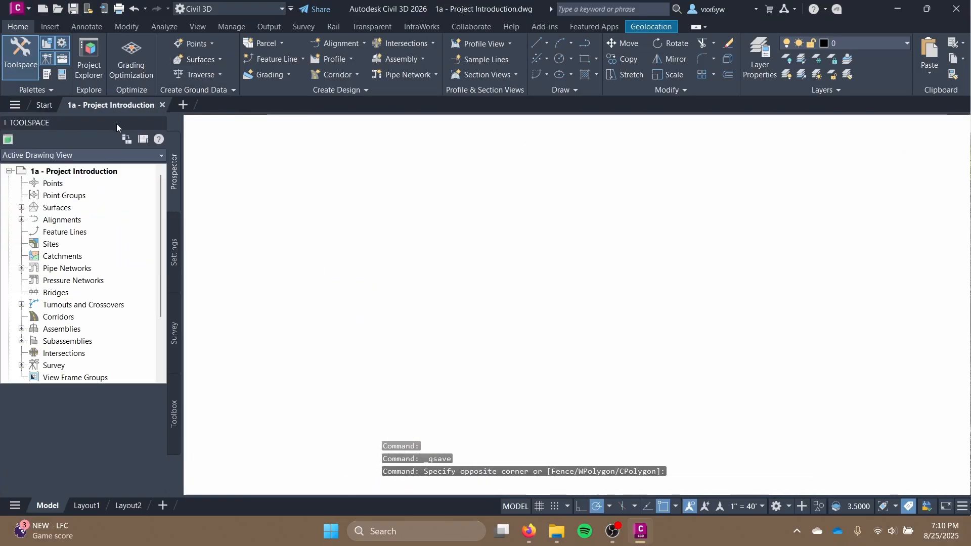
- Switch to File Explorer and duplicate the 1a - Project Introduction drawing within the 2025 Project Tutorial folder
key(alt+Tab)
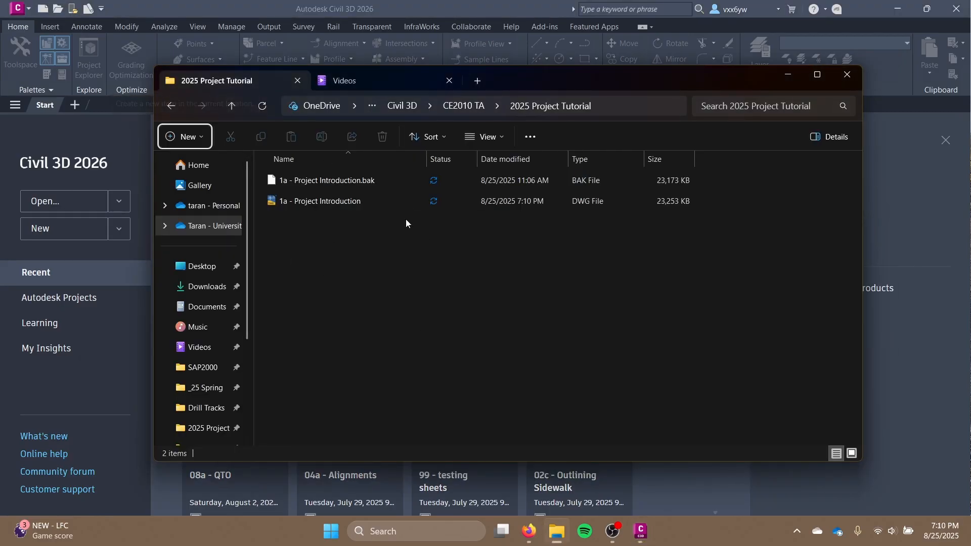
key(alt+Tab)
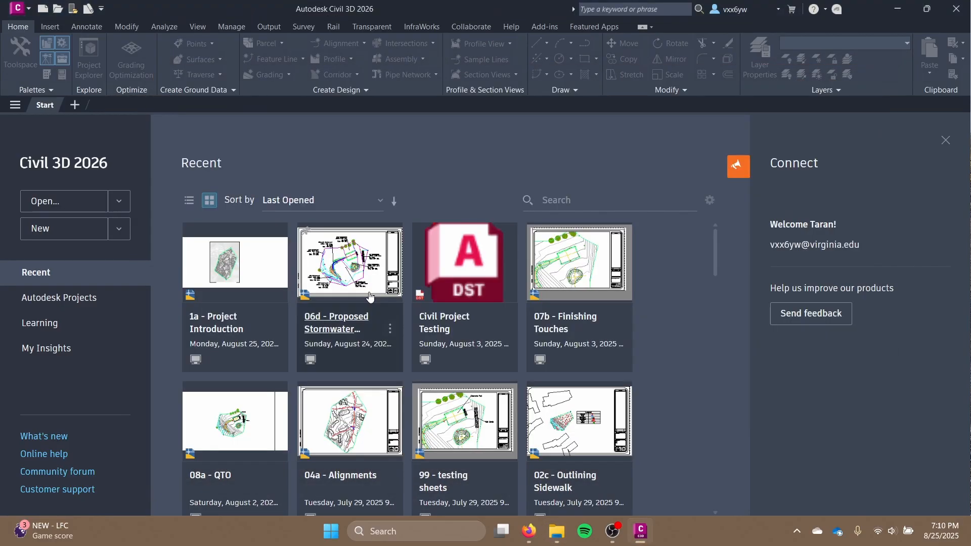
key(alt+Tab)
key(alt+Tab)
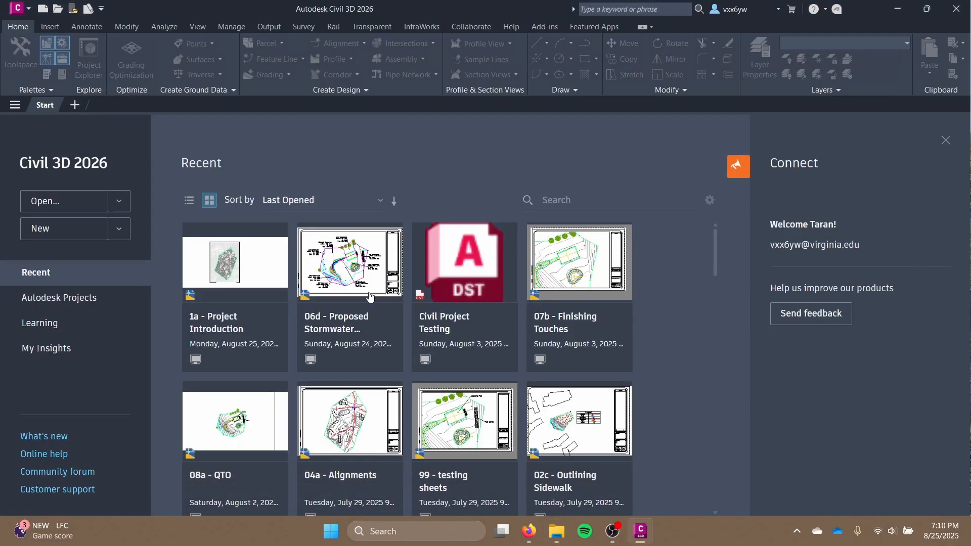
key(alt+Tab)
click(361, 257)
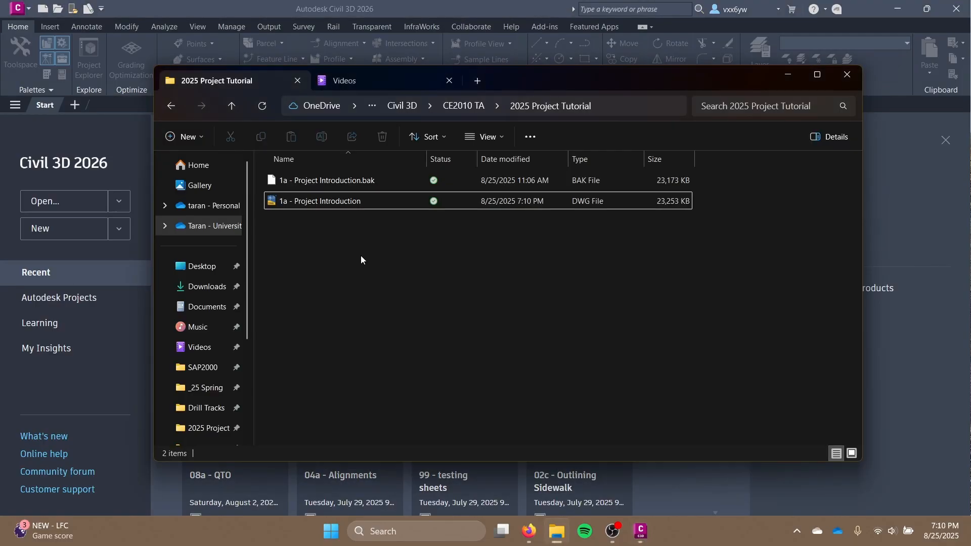
click(328, 200)
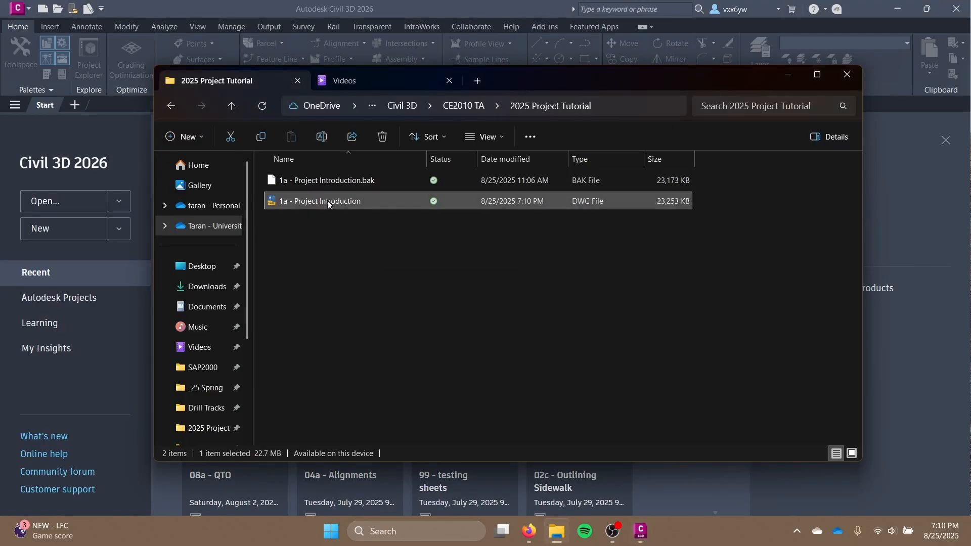
right_click(356, 190)
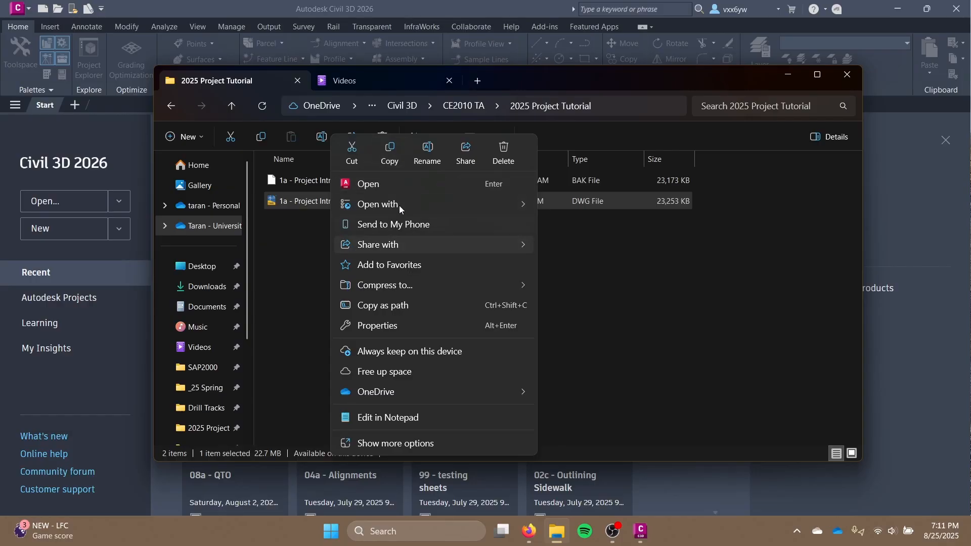
click(392, 154)
click(384, 282)
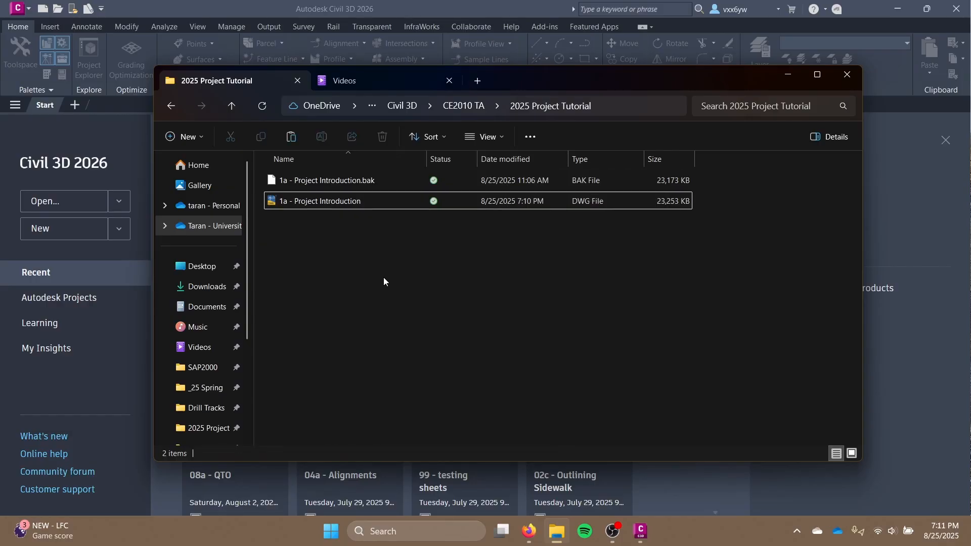
key(ctrl+v)
right_click(332, 221)
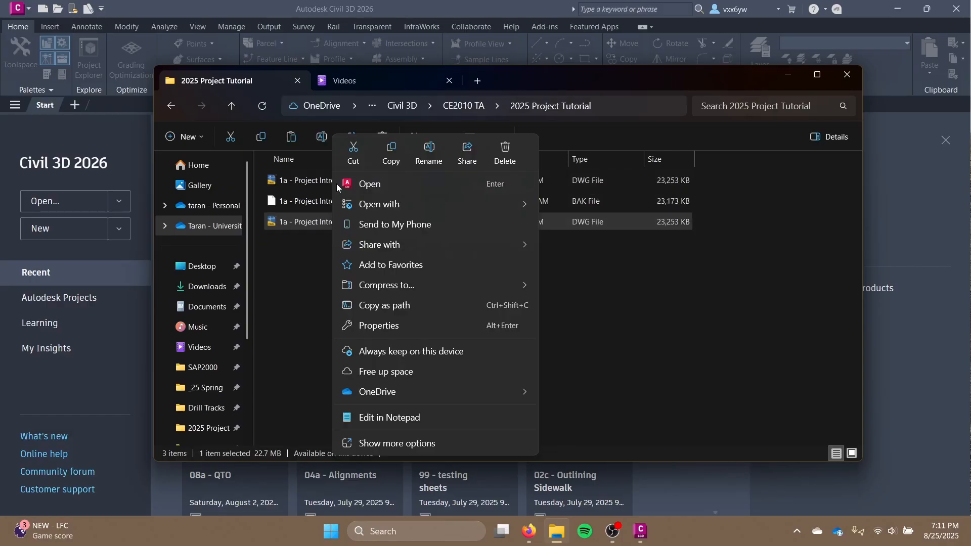
click(339, 184)
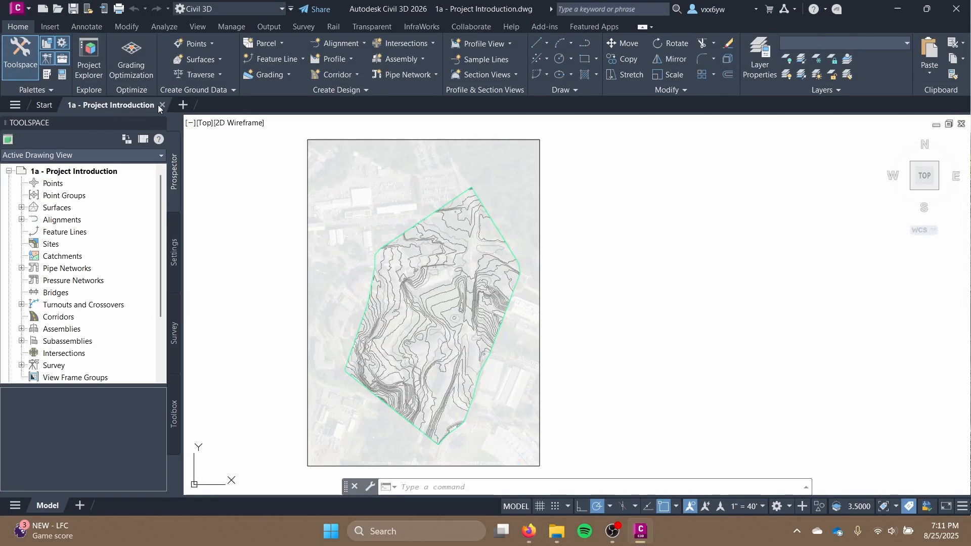
click(161, 106)
key(alt+Tab)
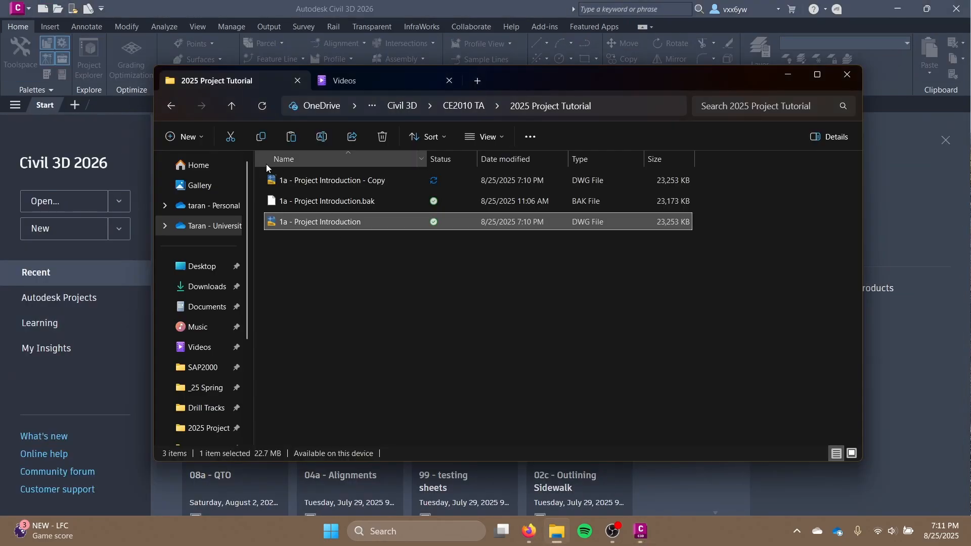
- Rename the copied drawing in the 2025 Project Tutorial folder as 1b - CAD Drawing Tools
click(304, 180)
right_click(305, 180)
click(401, 158)
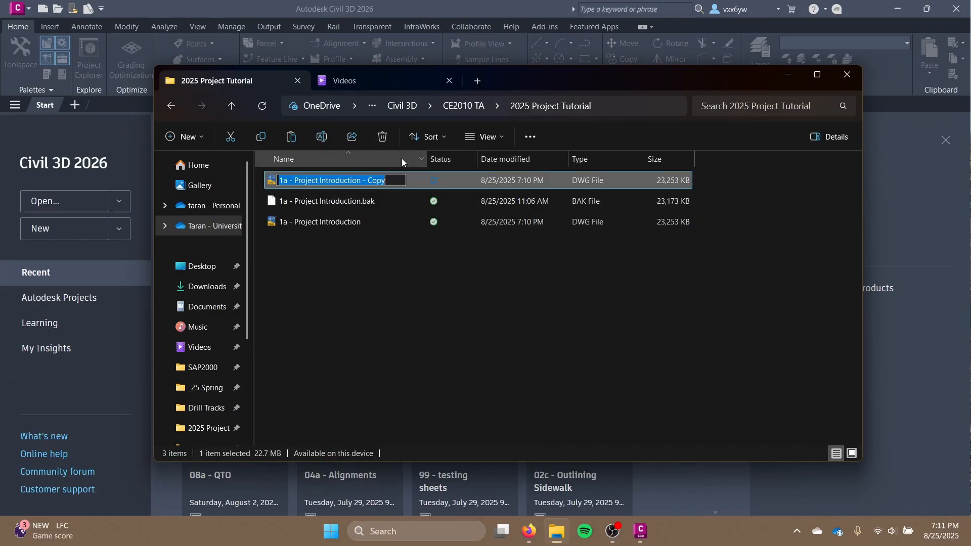
text(1b - )
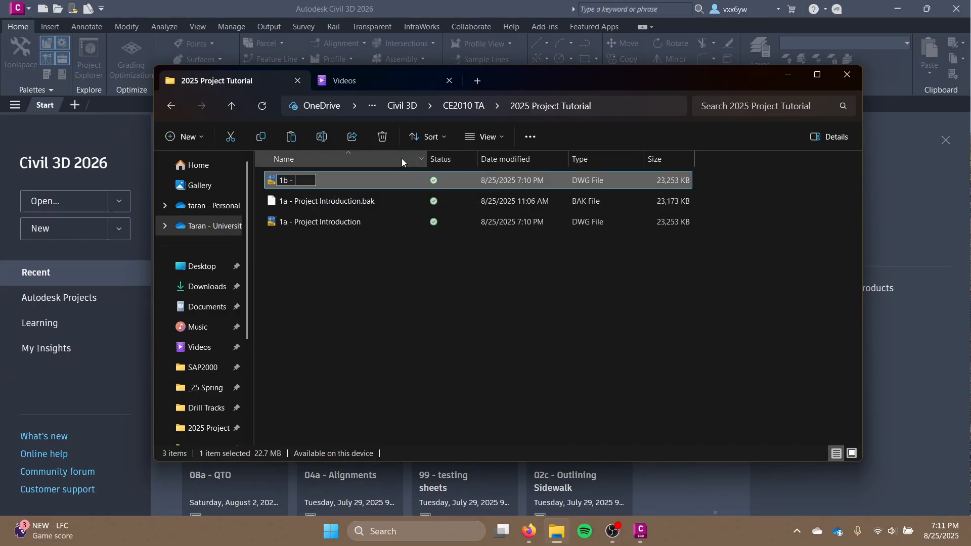
text(CAD Drawing )
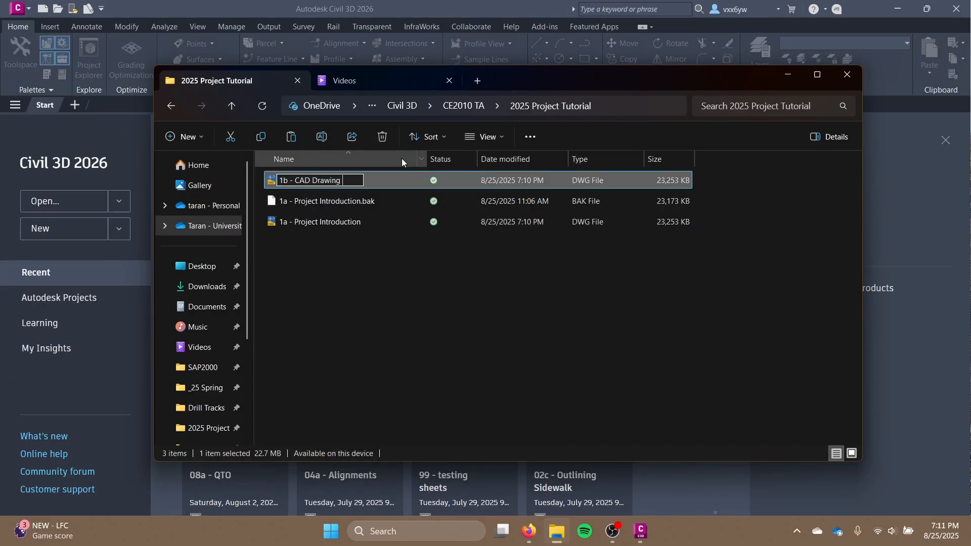
text(Tools)
key(Return)
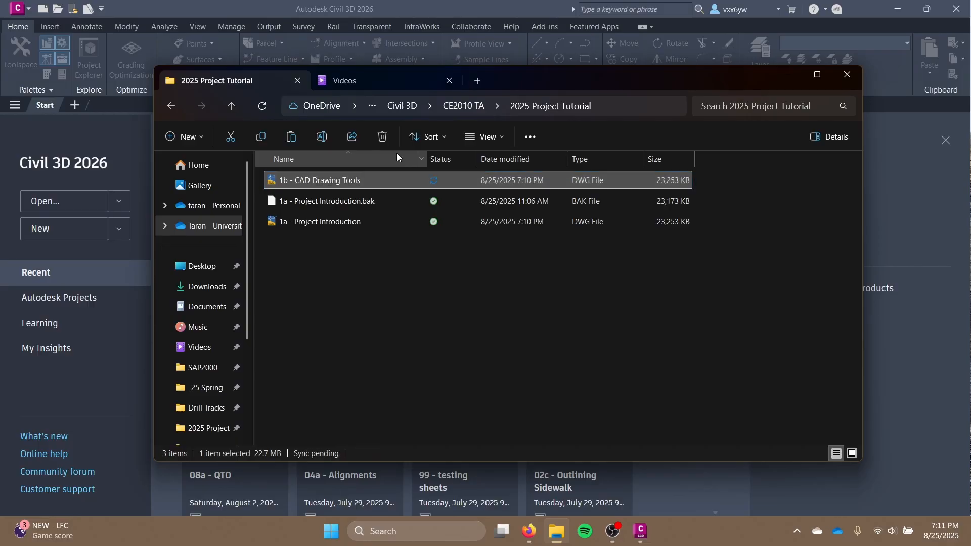
- Open the 1b - CAD Drawing Tools drawing in Civil 3D and bring up an empty area of model space beside the site
double_click(323, 181)
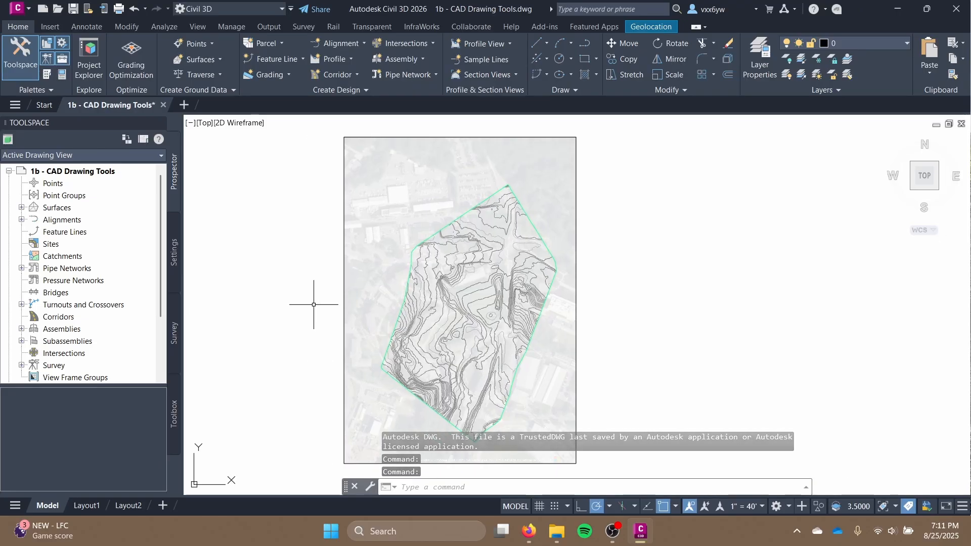
mouse_move(314, 304)
middle_down()
mouse_move(635, 279)
mouse_move(817, 297)
middle_up()
middle_drag(617, 299, 702, 304)
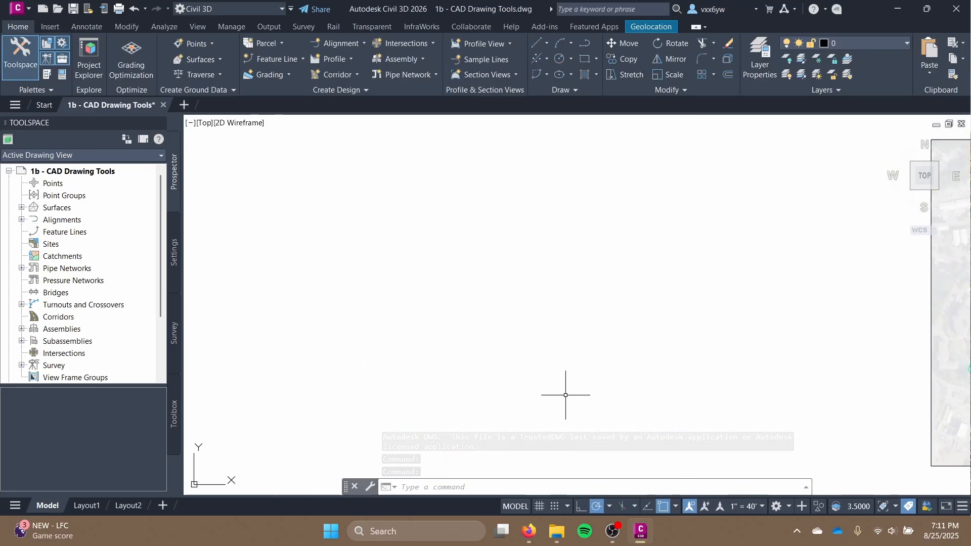
scroll(427, 303, down, 6)
middle_drag(433, 302, 353, 320)
scroll(462, 347, up, 2)
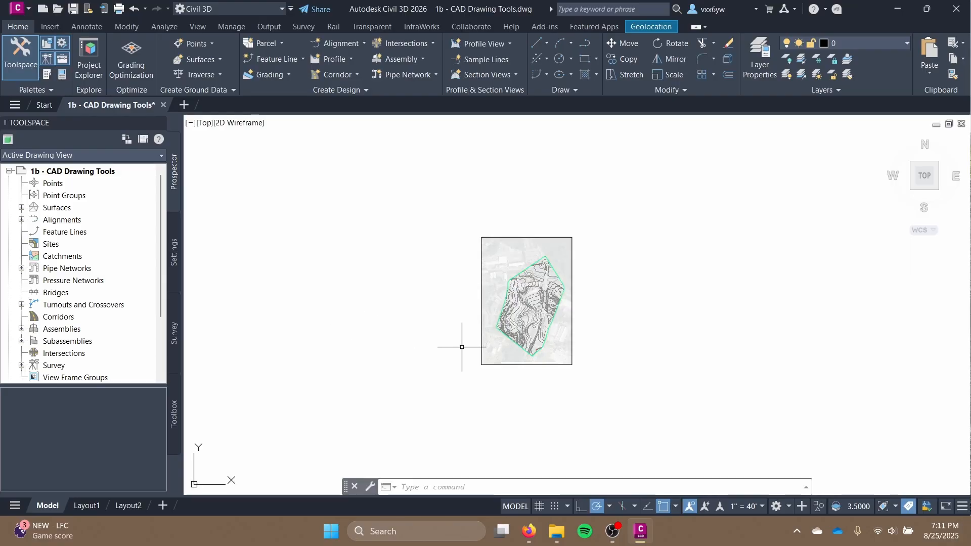
middle_drag(578, 319, 473, 323)
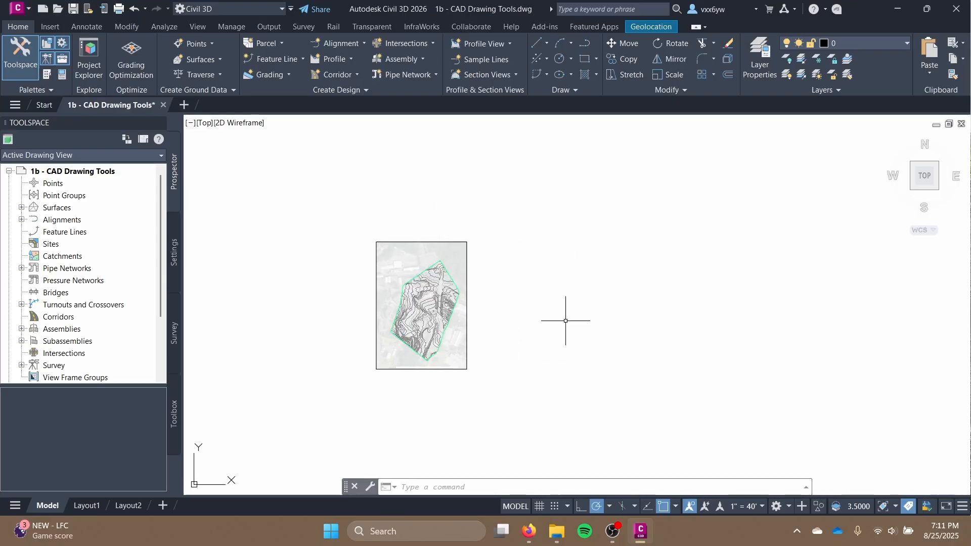
middle_drag(309, 307, 663, 322)
scroll(427, 335, up, 3)
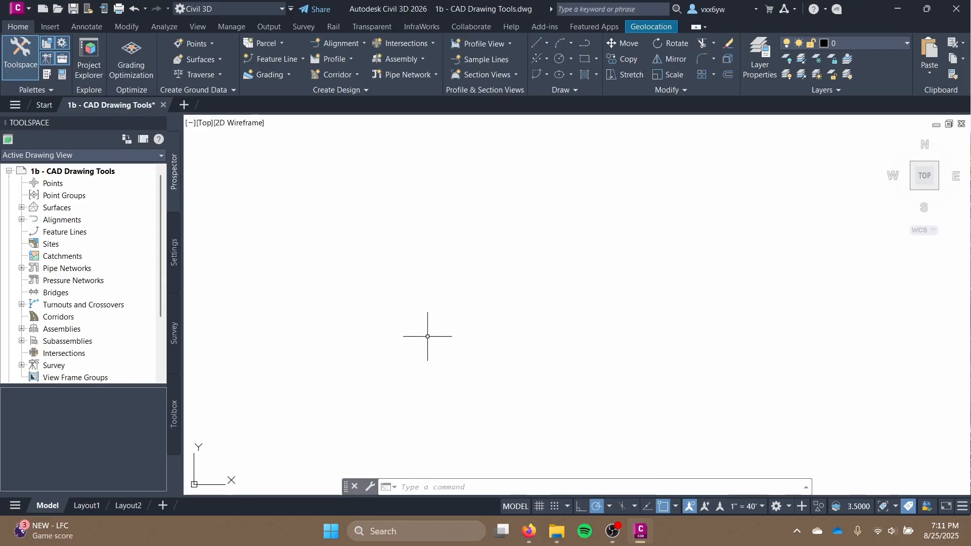
middle_drag(346, 293, 507, 296)
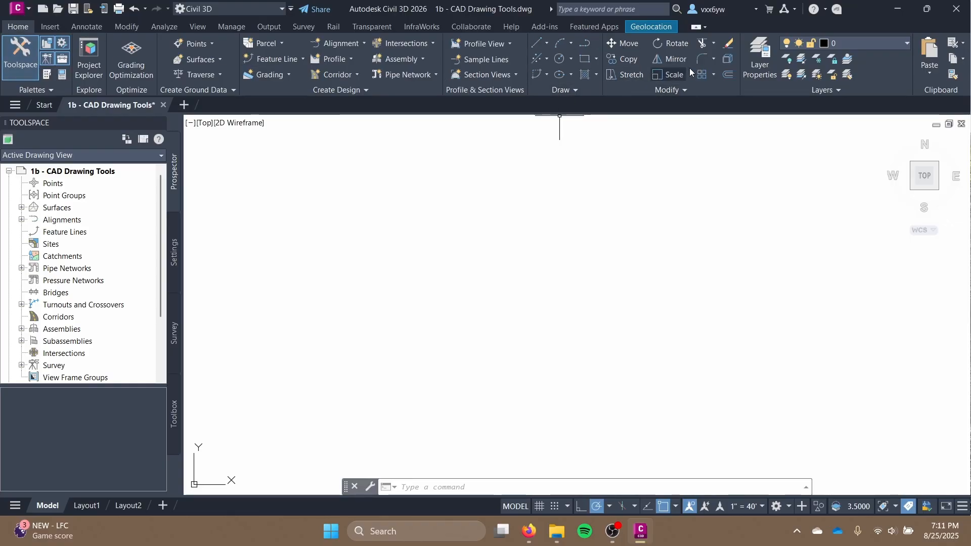
- Look over the additional Draw and Modify tools, and browse the drawing's full layer list from layer 0 to the V-SURV layers
click(577, 89)
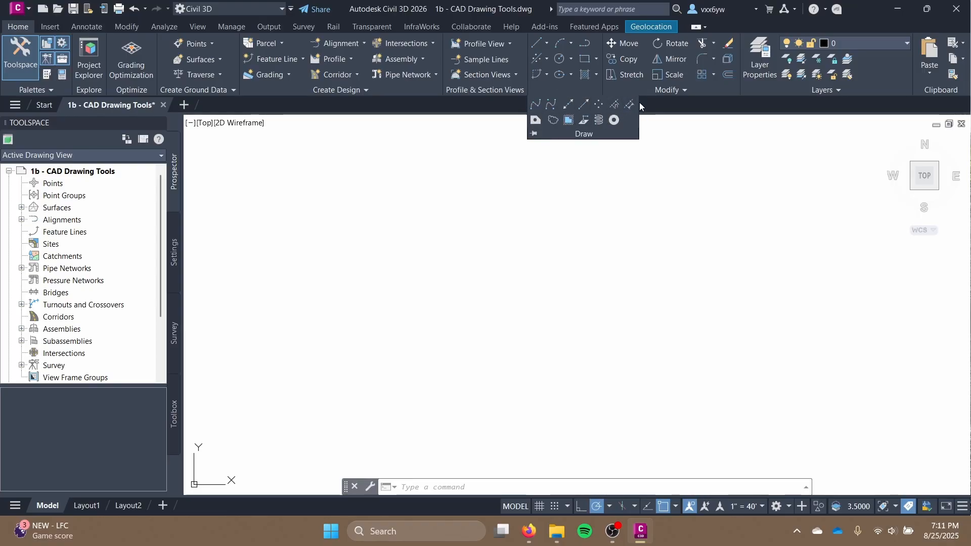
click(664, 89)
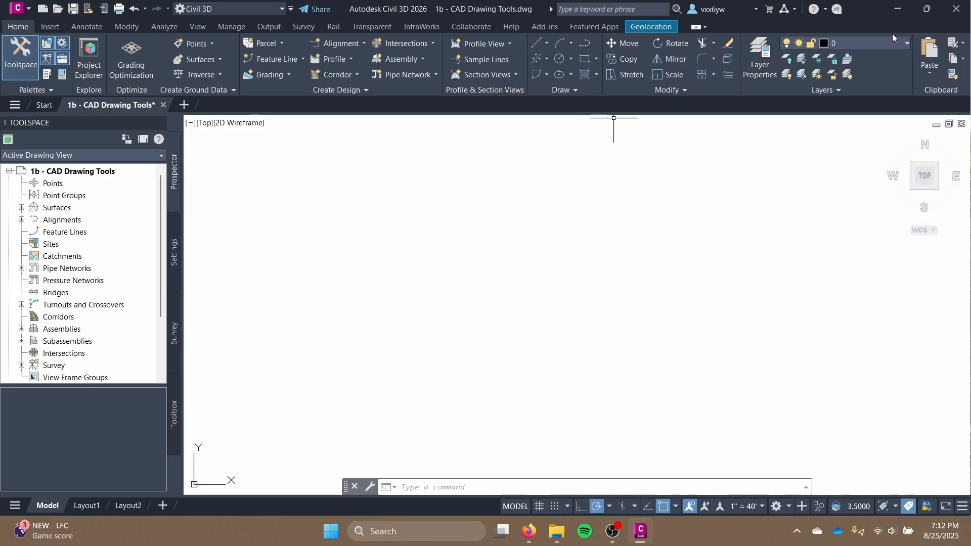
click(906, 44)
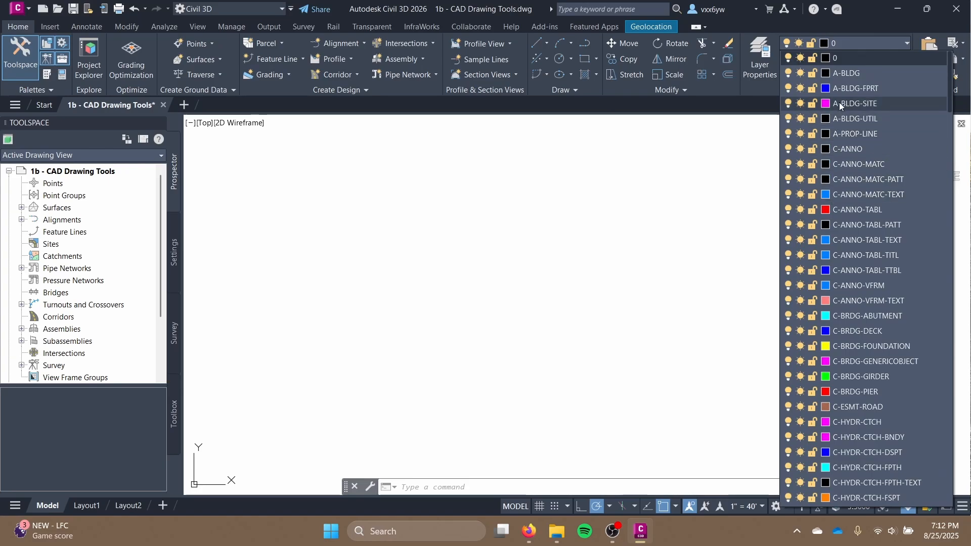
scroll(856, 208, down, 10)
drag(947, 171, 950, 99)
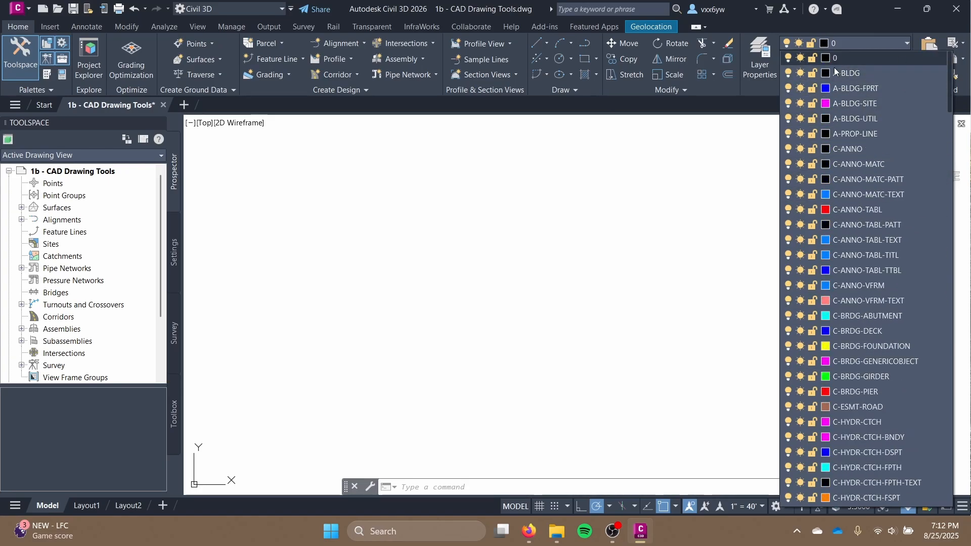
scroll(854, 217, down, 15)
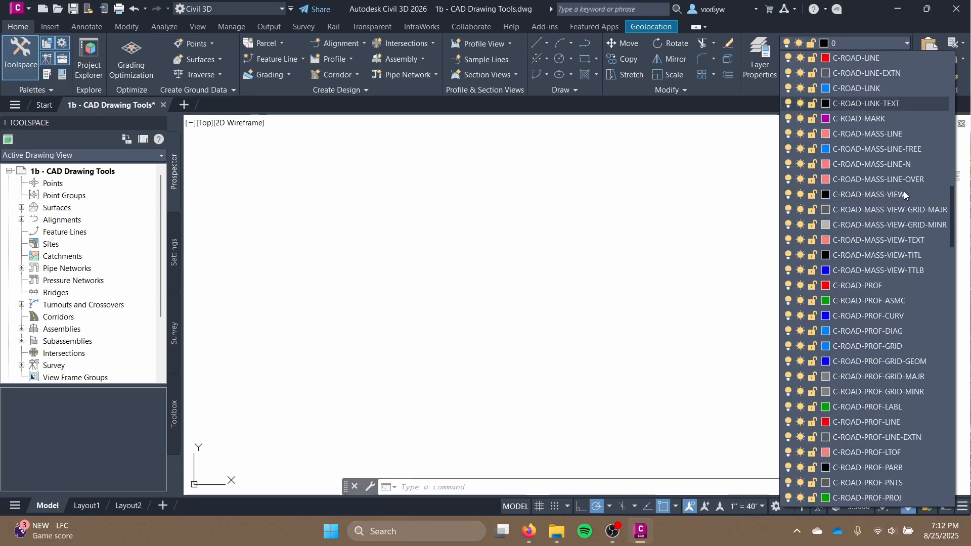
drag(951, 244, 935, 534)
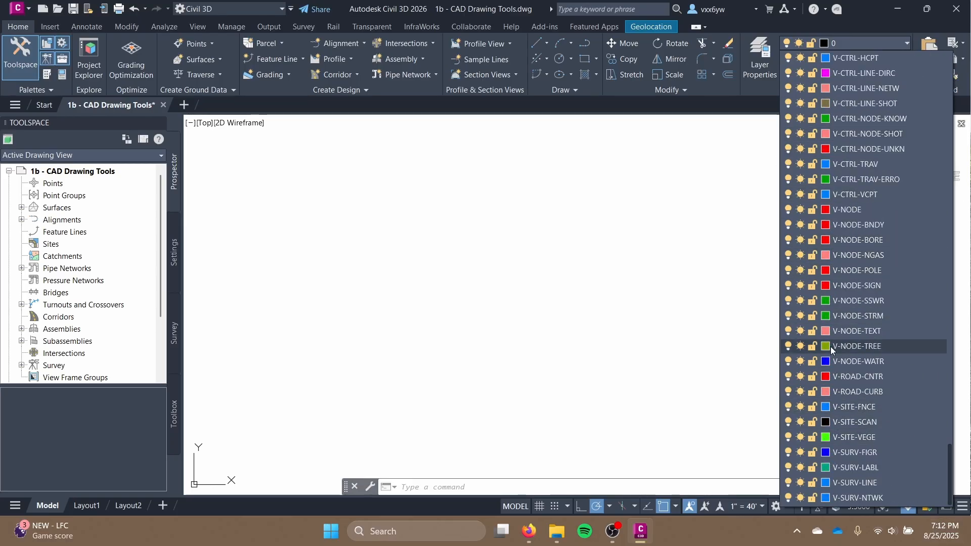
scroll(855, 193, up, 4)
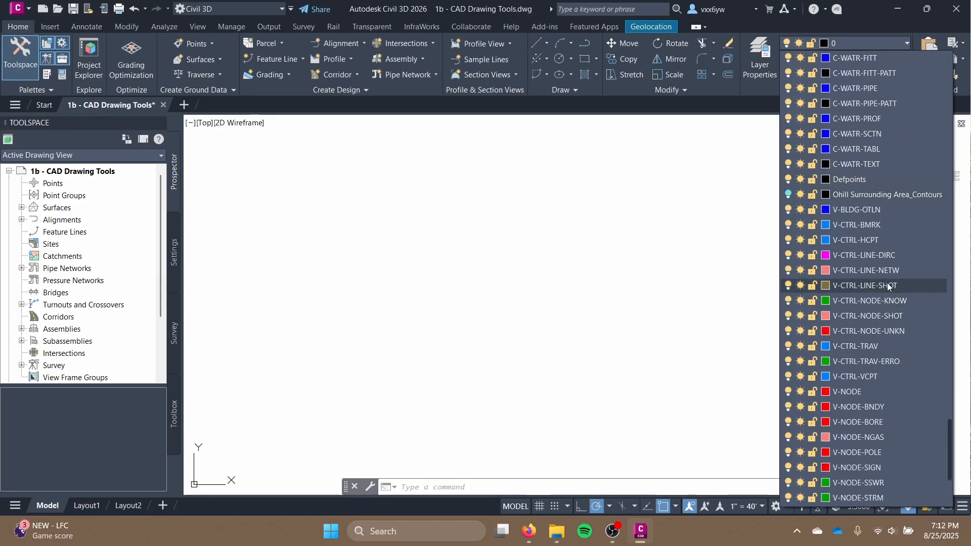
scroll(887, 285, down, 4)
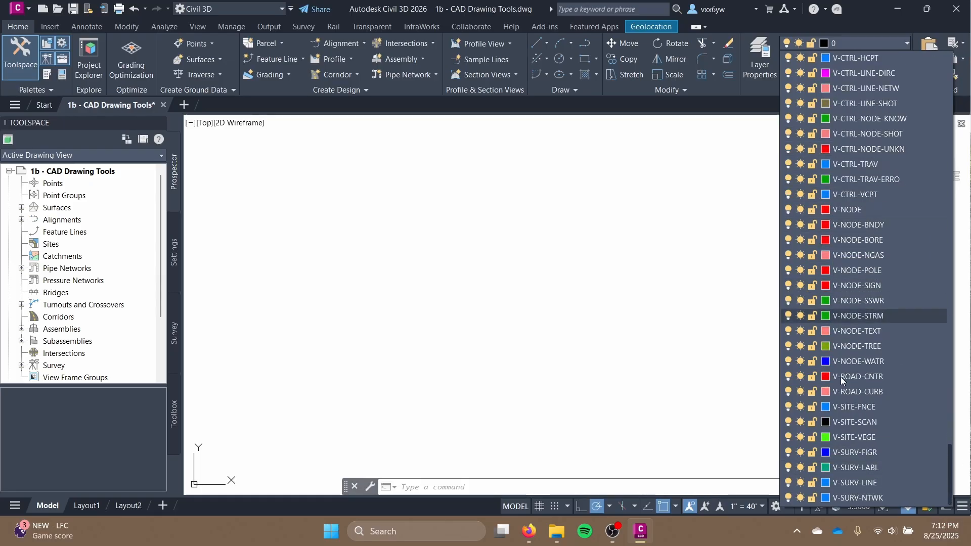
scroll(832, 302, up, 15)
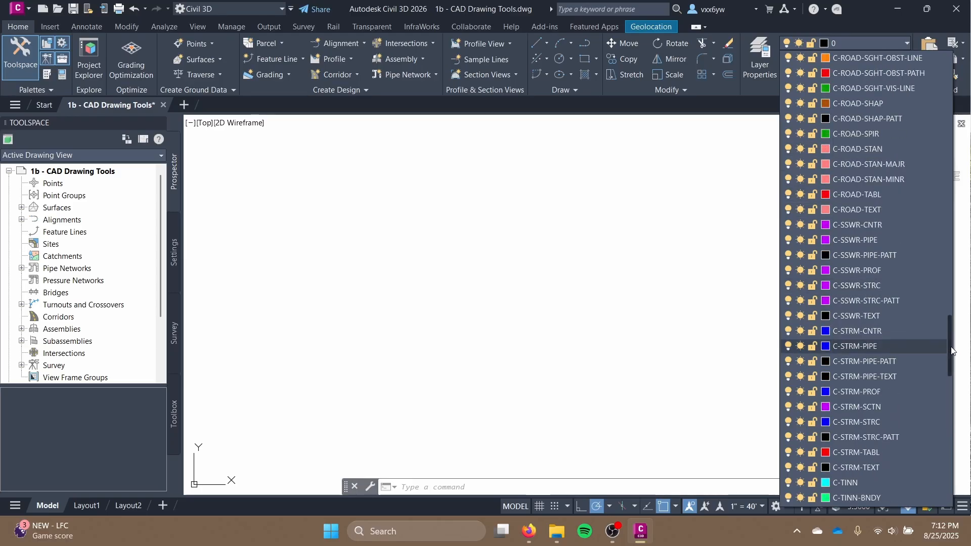
scroll(943, 243, up, 8)
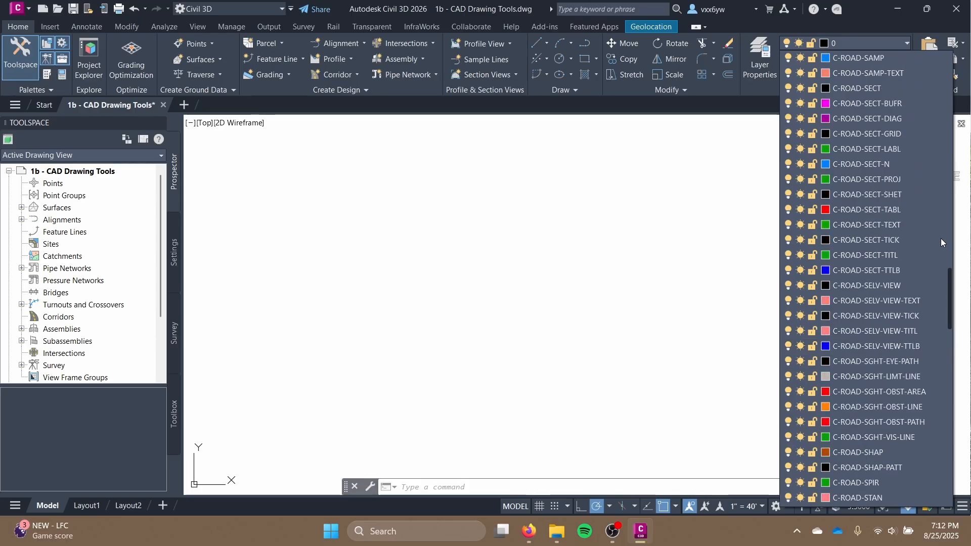
scroll(940, 238, up, 10)
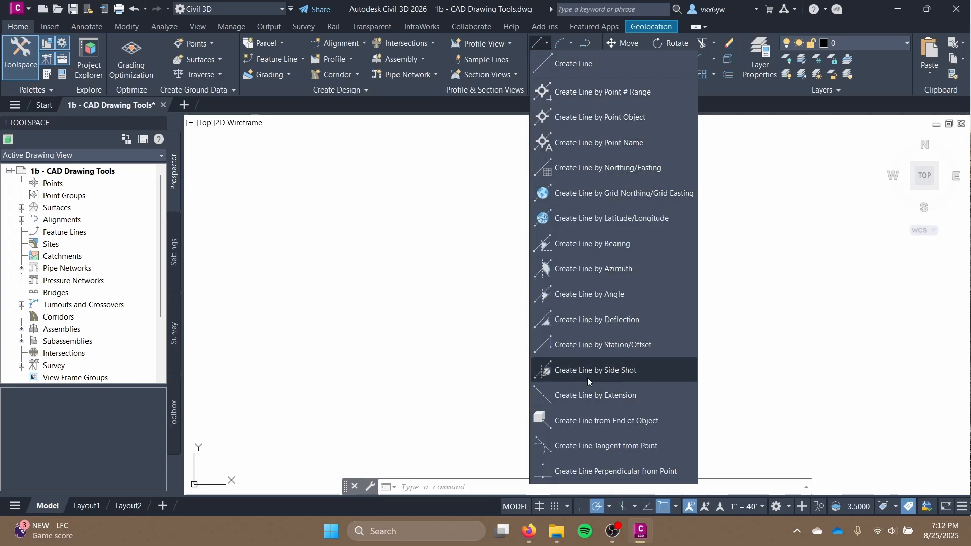
- Draw three connected segments with the Line tool: horizontal to the right, vertically down, and slanting back up to the left, leaving the shape open
click(536, 43)
click(539, 44)
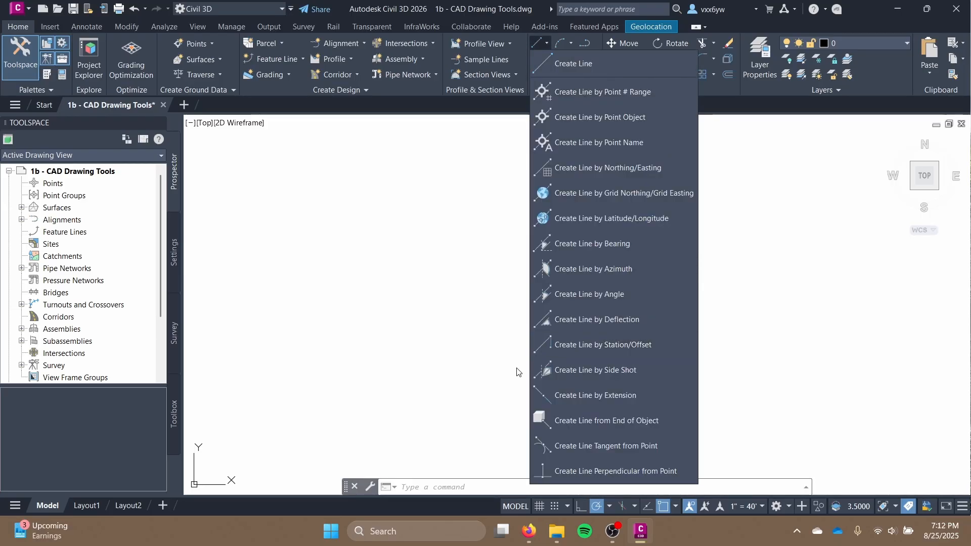
click(581, 68)
click(330, 255)
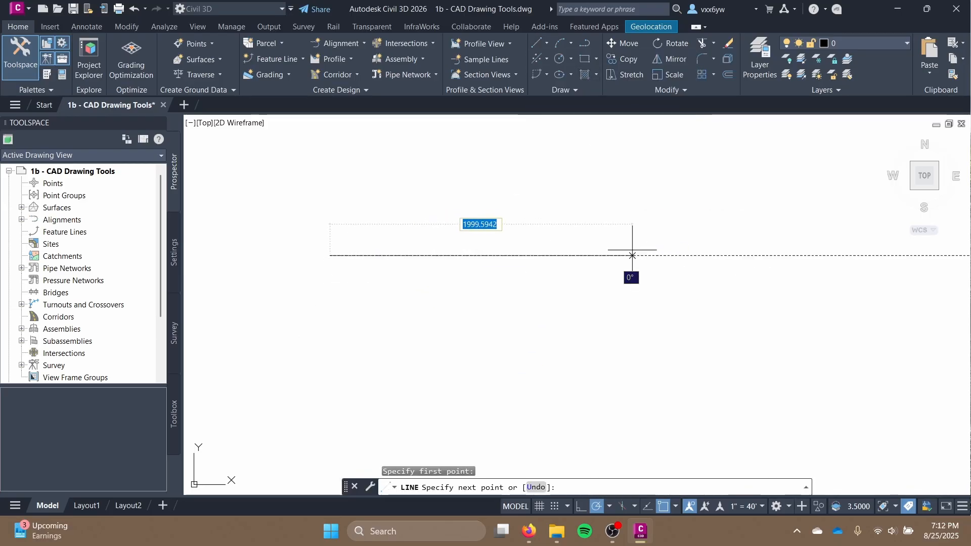
click(652, 255)
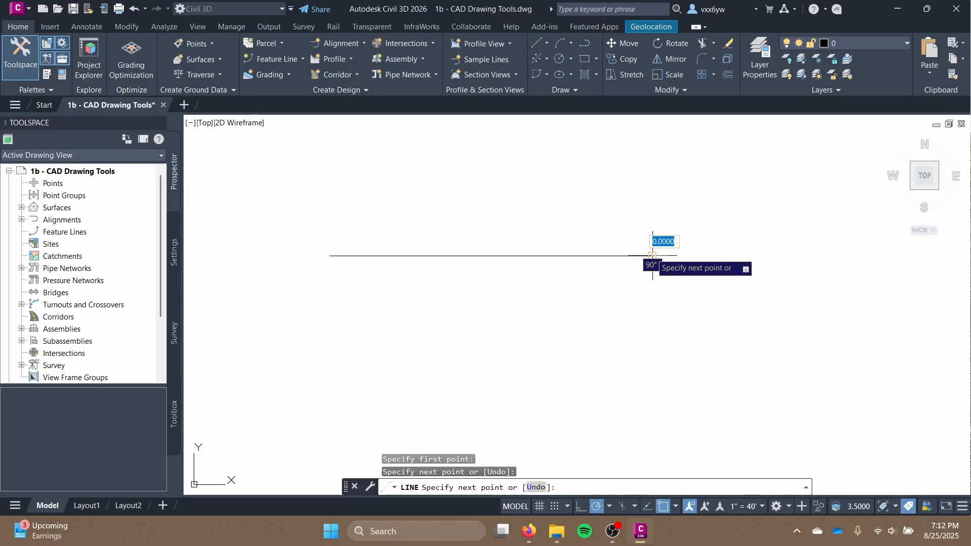
middle_drag(652, 453, 636, 318)
click(636, 315)
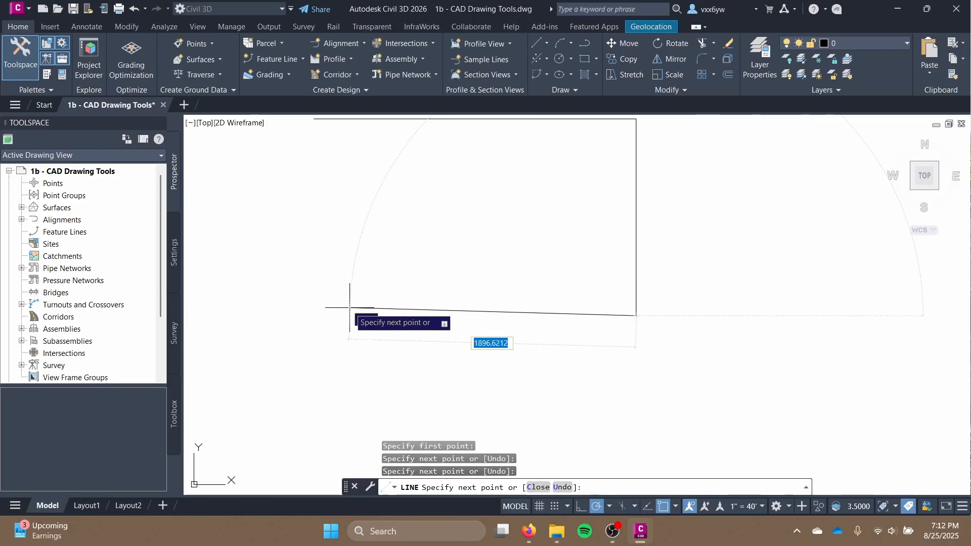
click(365, 256)
middle_drag(428, 272, 445, 341)
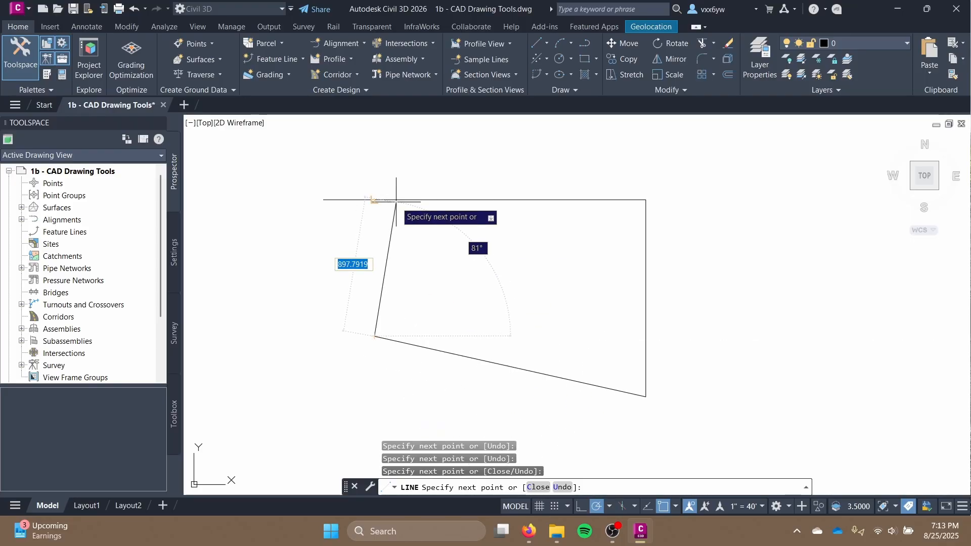
key(Return)
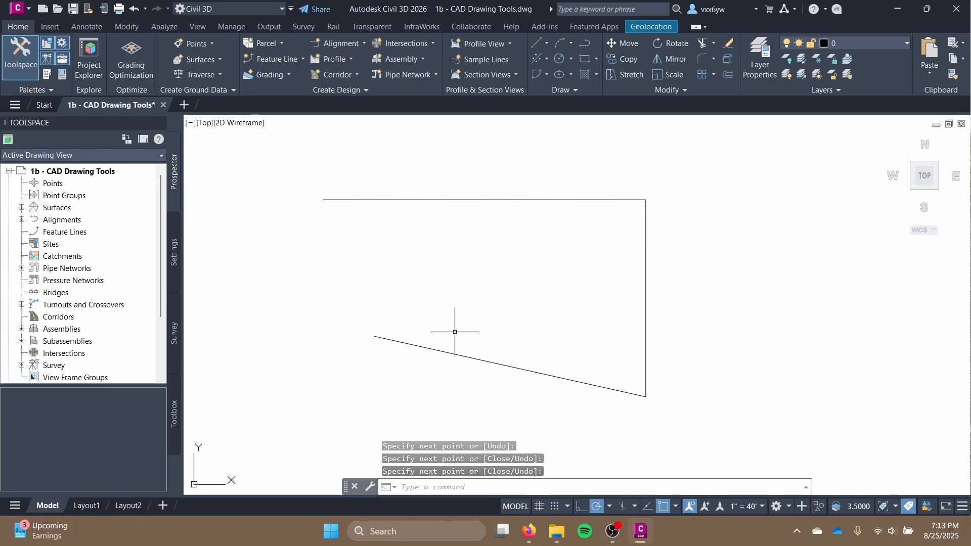
- Select the slanted, vertical and horizontal segments one at a time to check whether they are separate objects, clearing the selection each time
click(418, 339)
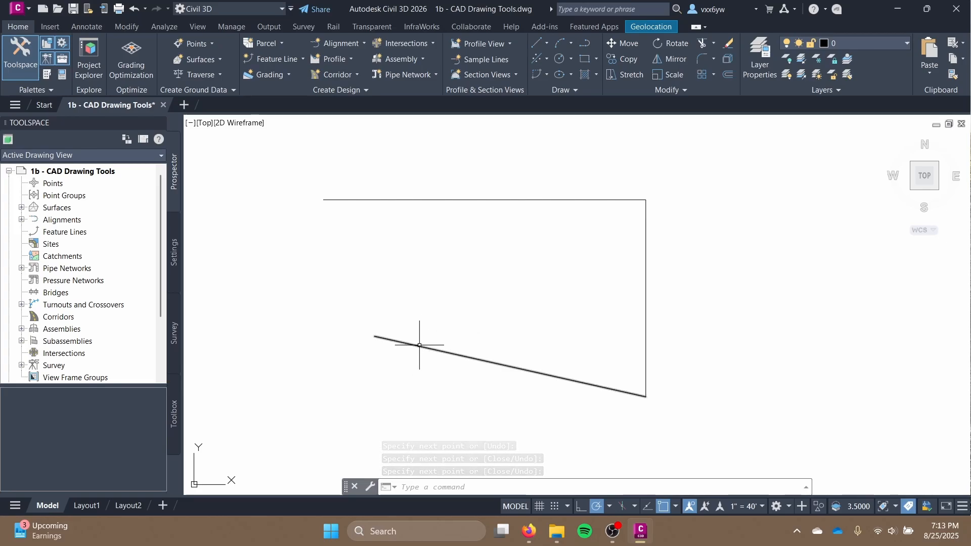
key(Escape)
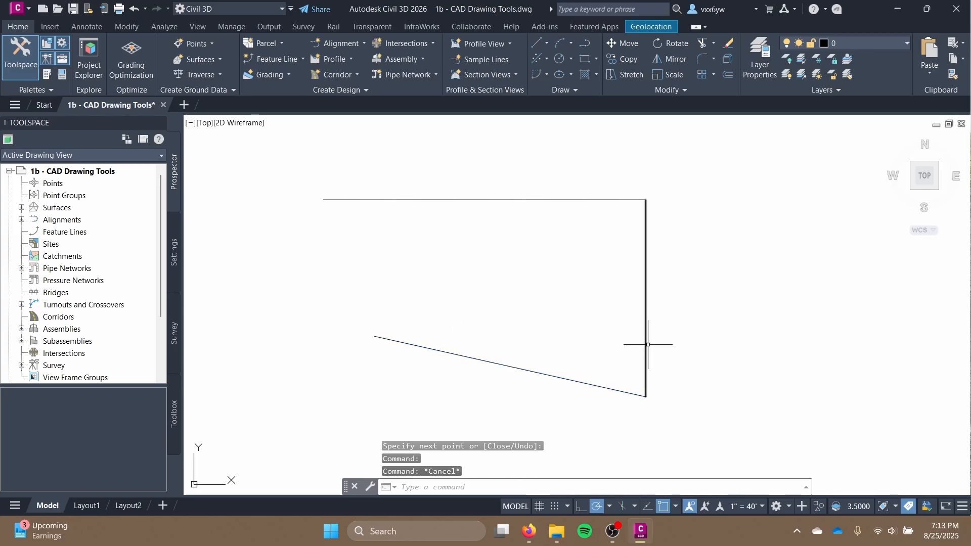
click(647, 331)
key(Escape)
click(582, 196)
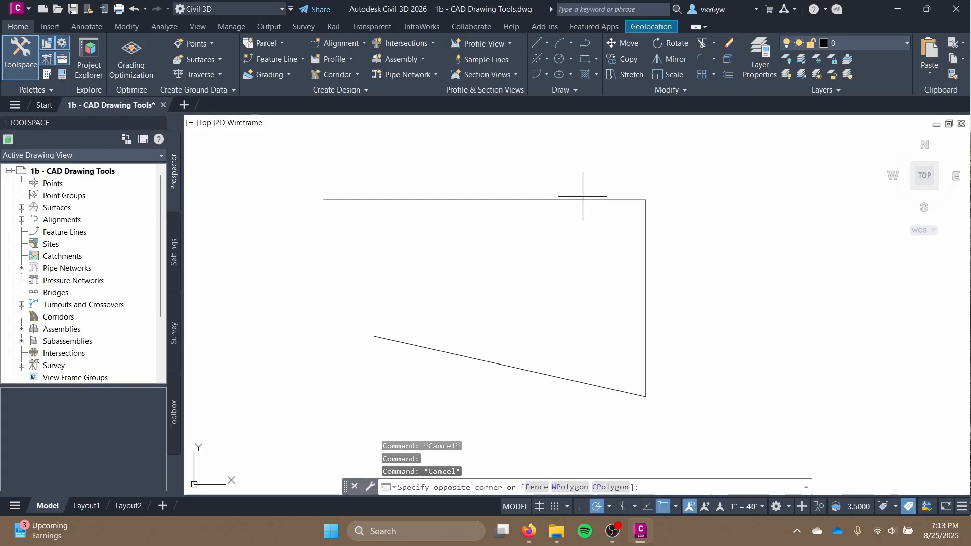
click(579, 199)
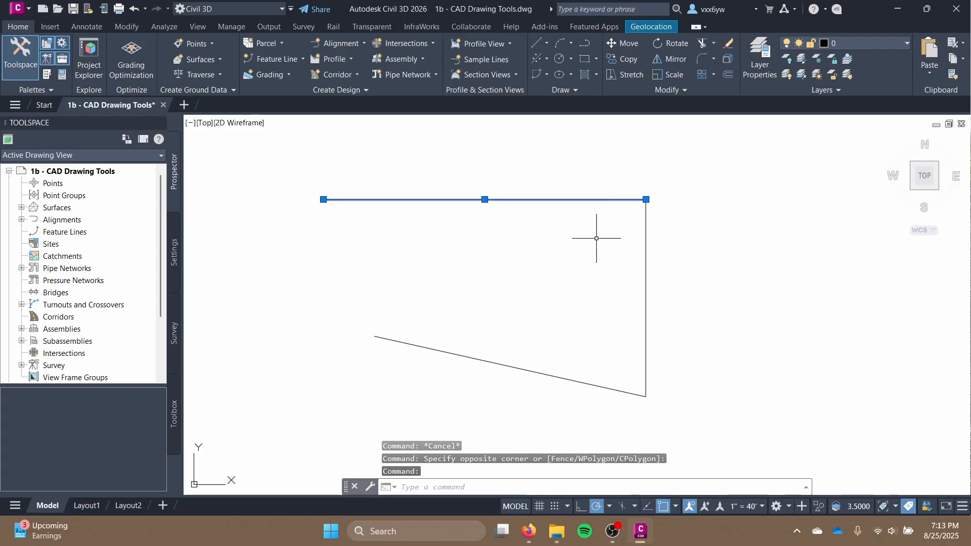
key(Escape)
- Join the three connected lines into a single polyline, and select it to check the result
click(654, 255)
click(643, 268)
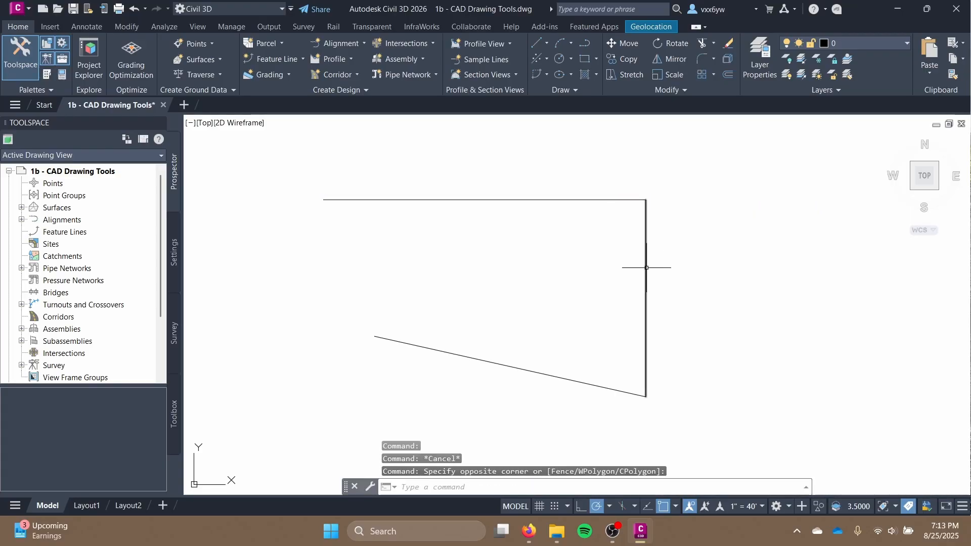
click(580, 200)
click(542, 375)
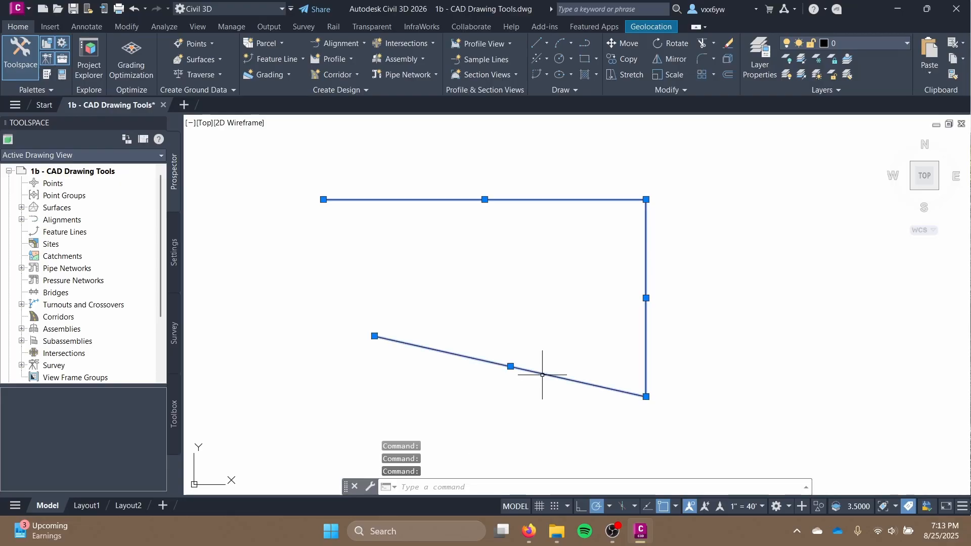
key(Return)
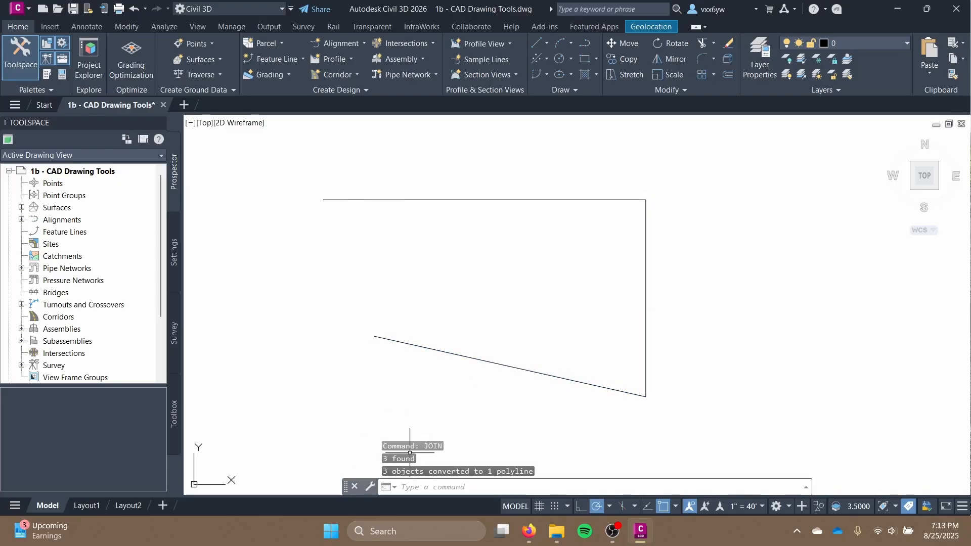
click(491, 363)
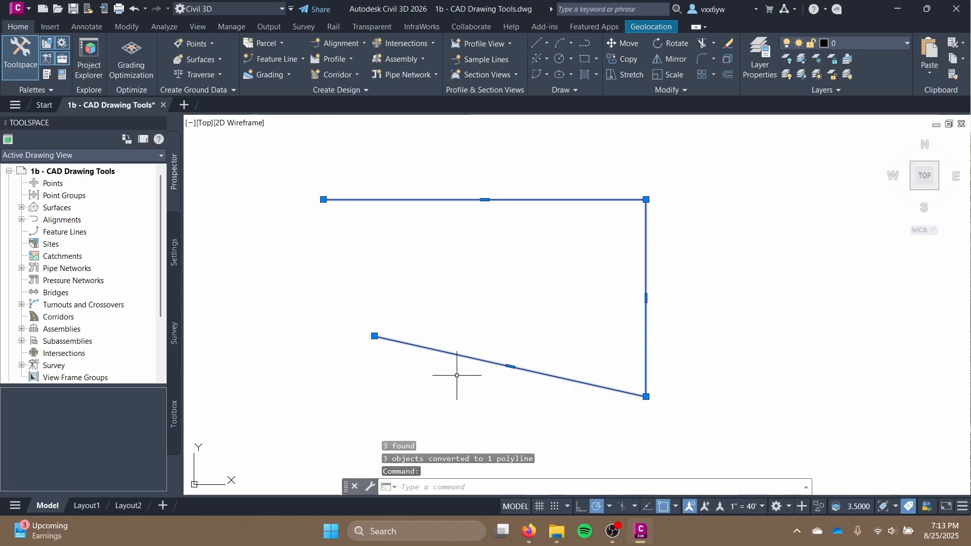
- Draw a closed triangle above the joined polyline with the Line tool, using the Close option for its last side
key(Escape)
middle_drag(554, 136, 520, 149)
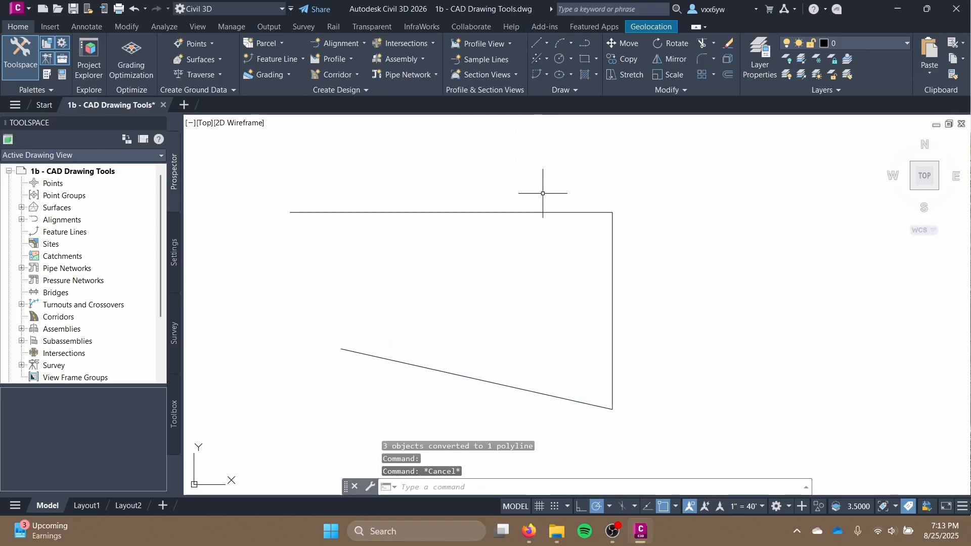
key(Return)
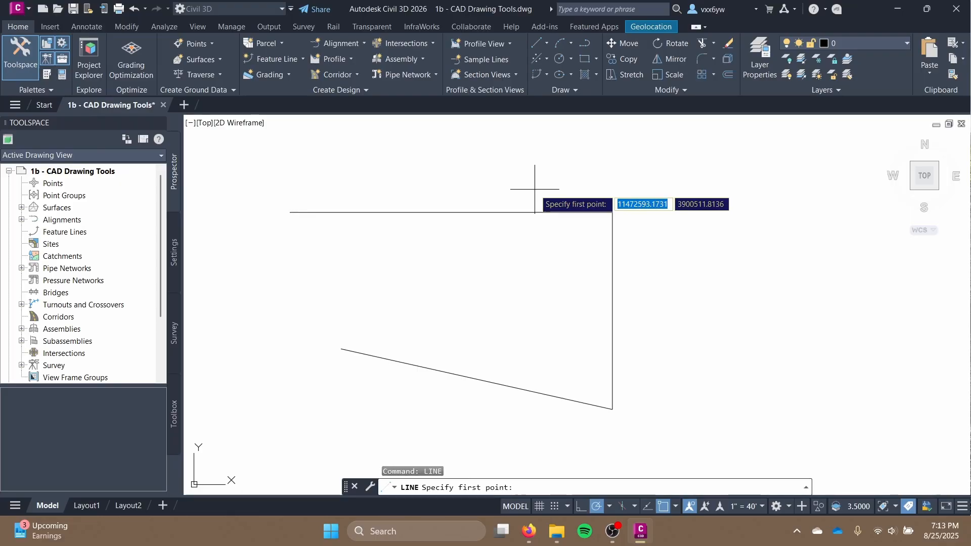
click(387, 167)
click(583, 136)
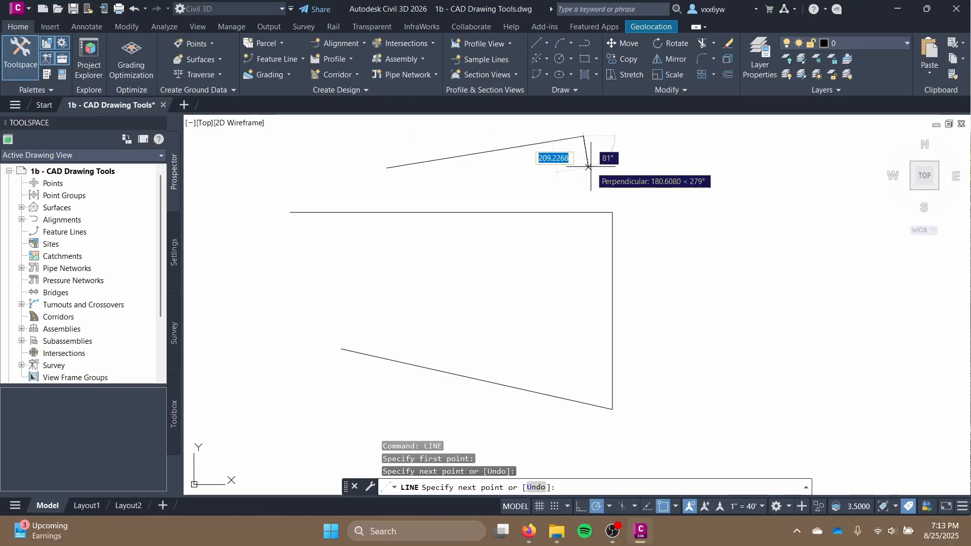
click(582, 192)
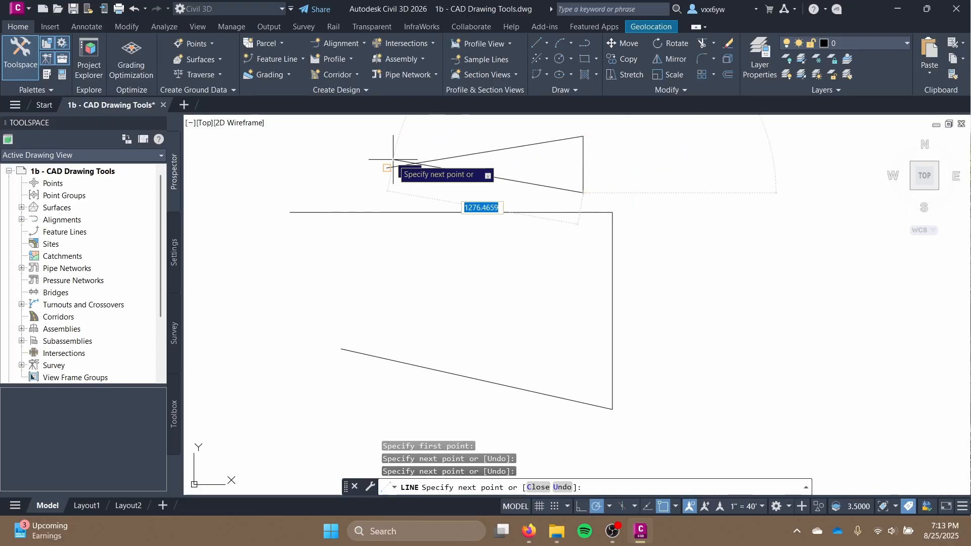
text(c)
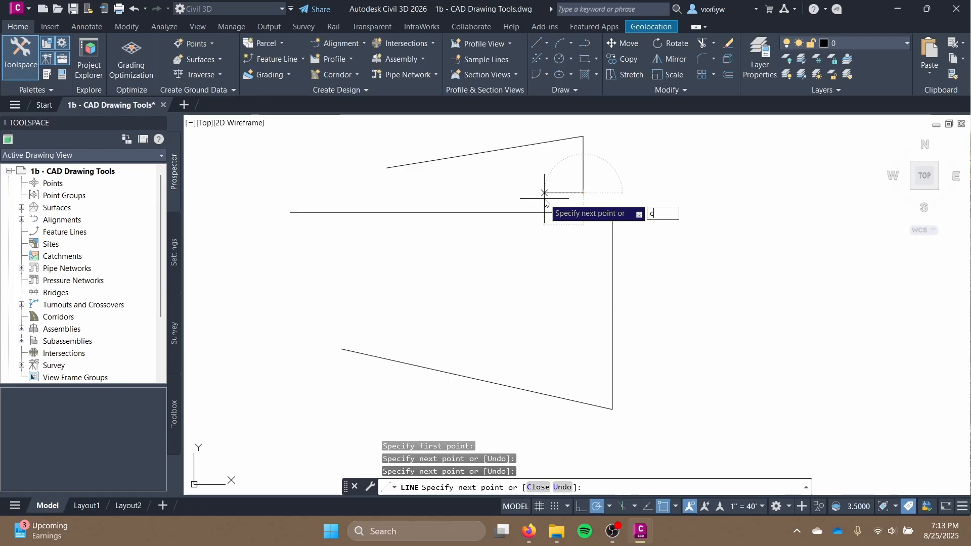
key(Return)
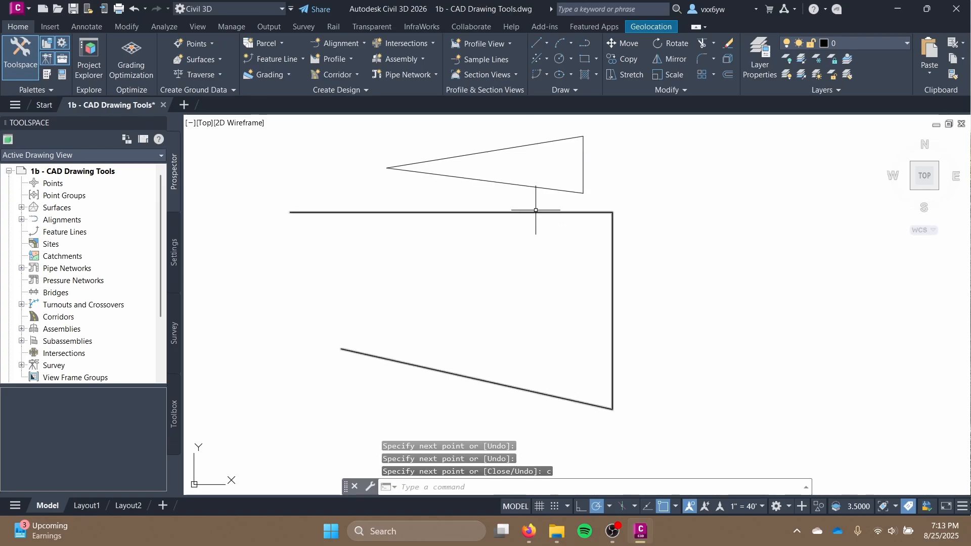
scroll(382, 206, up, 3)
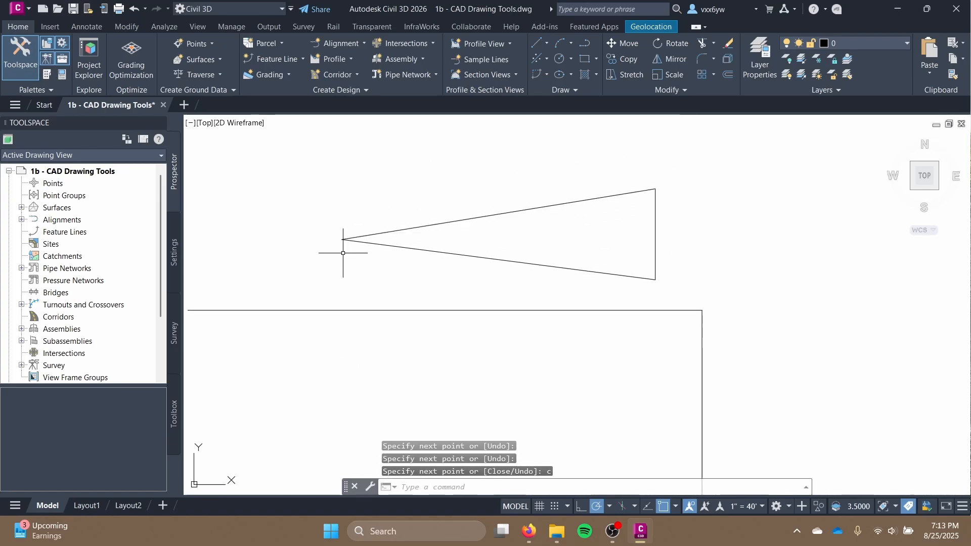
scroll(427, 238, down, 4)
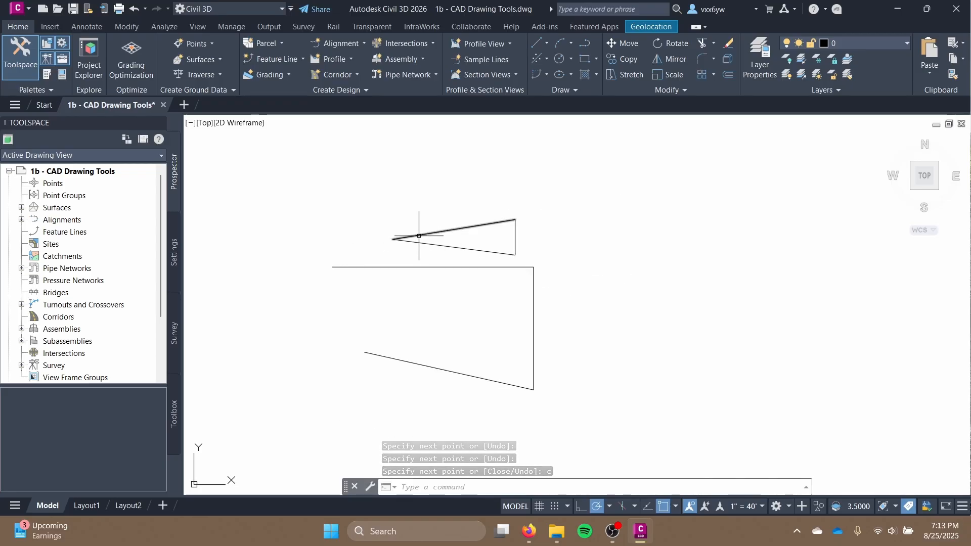
scroll(411, 243, up, 6)
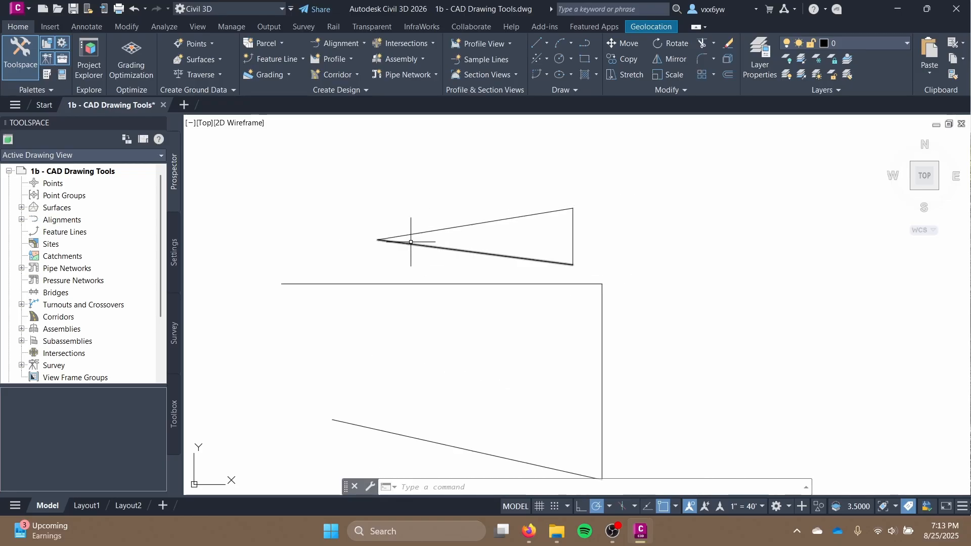
scroll(403, 234, down, 4)
scroll(396, 222, down, 2)
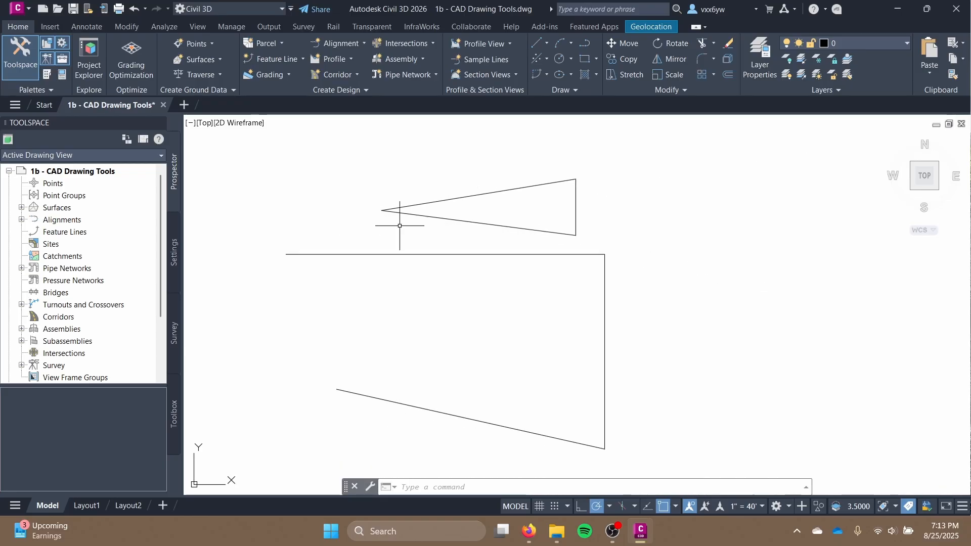
- Draw a three-point arc above and to the left of the triangle, and look over the other arc construction methods
mouse_move(397, 207)
middle_down()
mouse_move(343, 256)
mouse_move(463, 237)
mouse_move(472, 280)
middle_up()
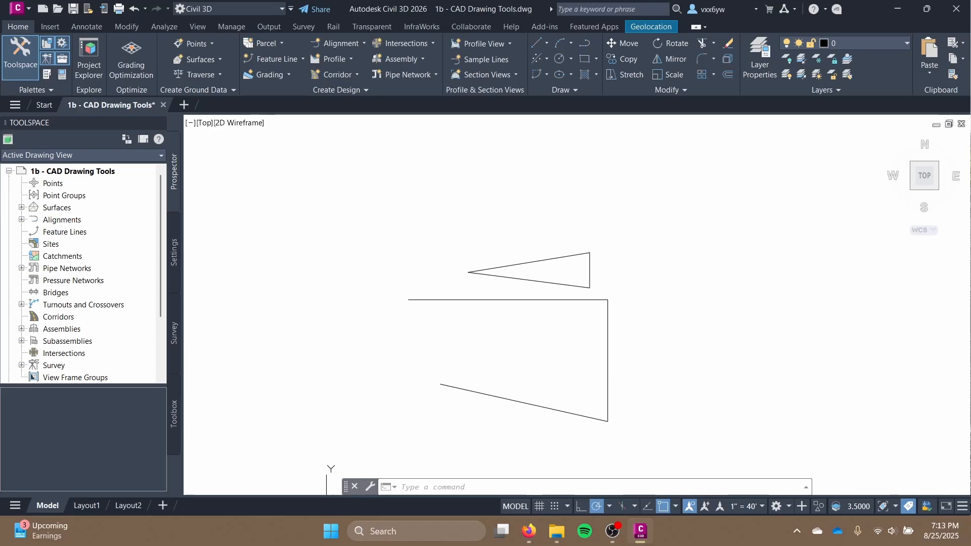
scroll(408, 243, up, 2)
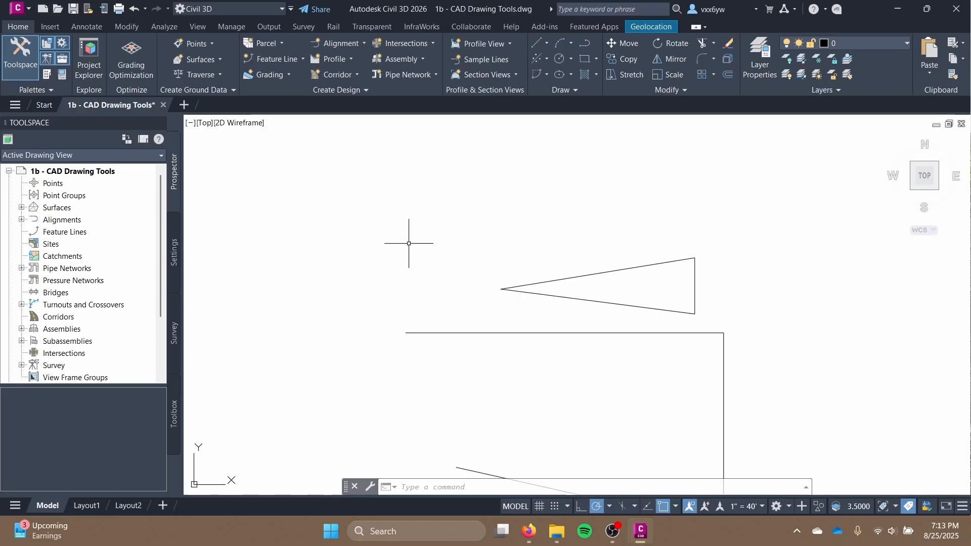
click(560, 45)
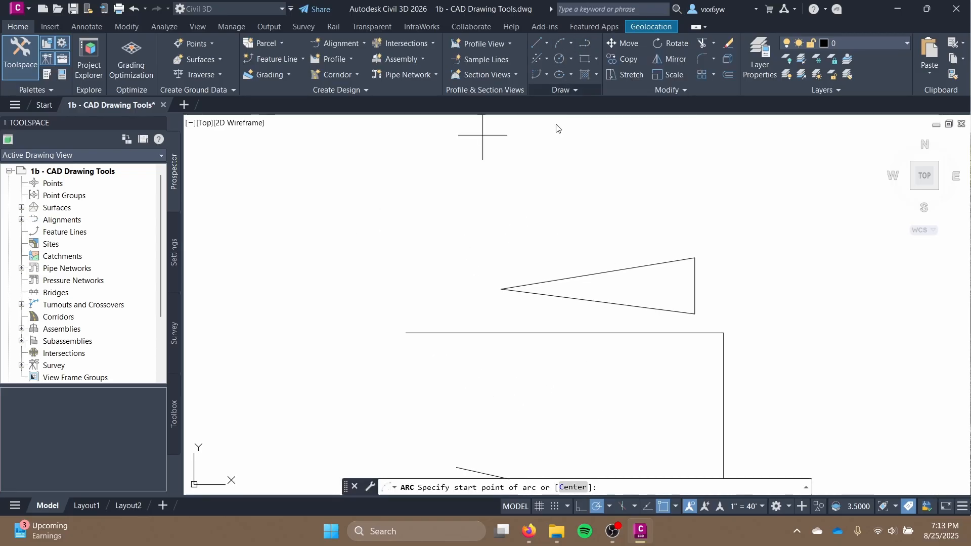
click(378, 260)
click(455, 143)
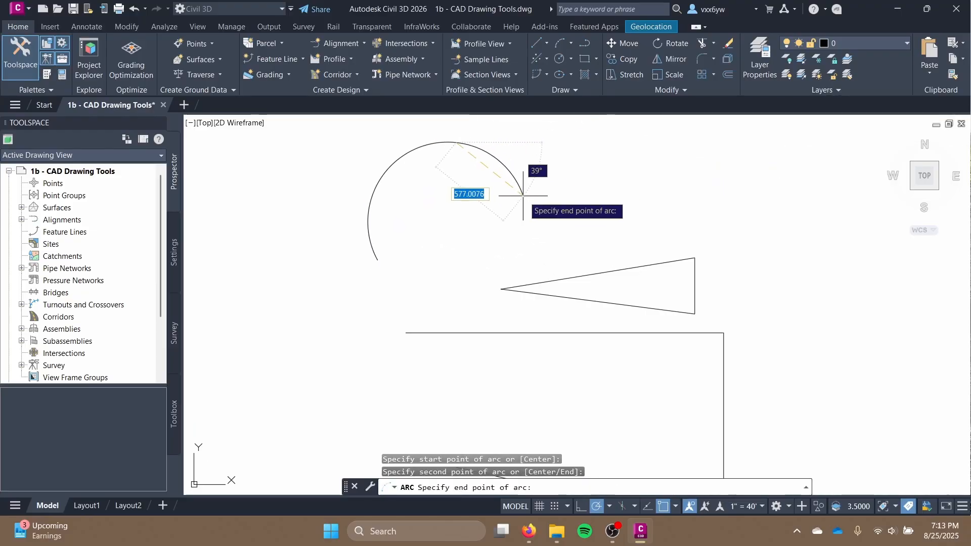
click(578, 173)
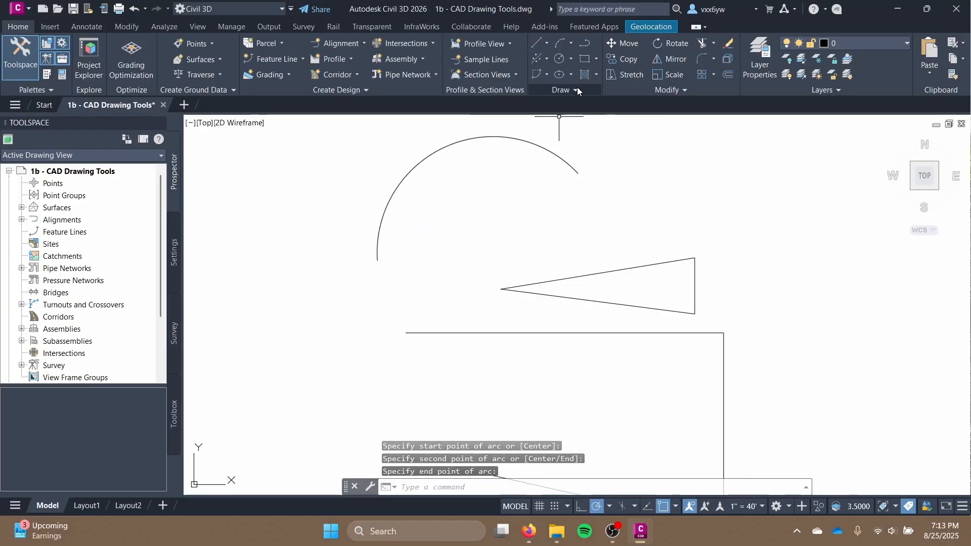
click(573, 42)
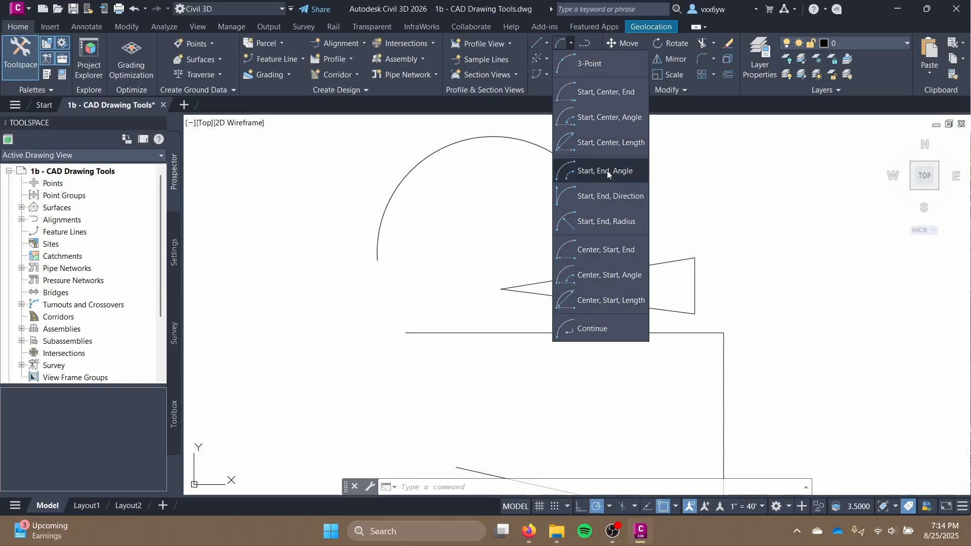
- Draw a closed polyline above the arc: a slanted line, an arc segment curving down, a horizontal line back left, and a closing line
click(582, 43)
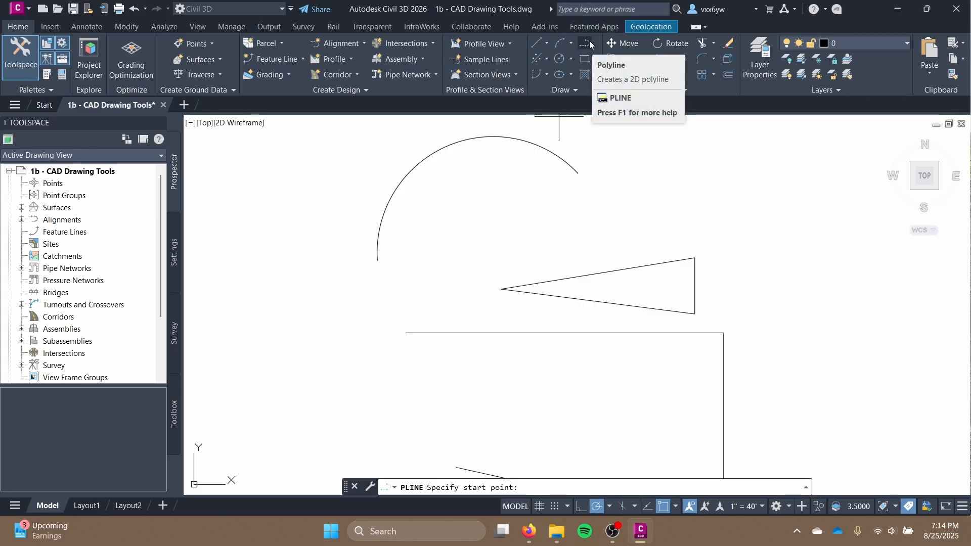
click(586, 44)
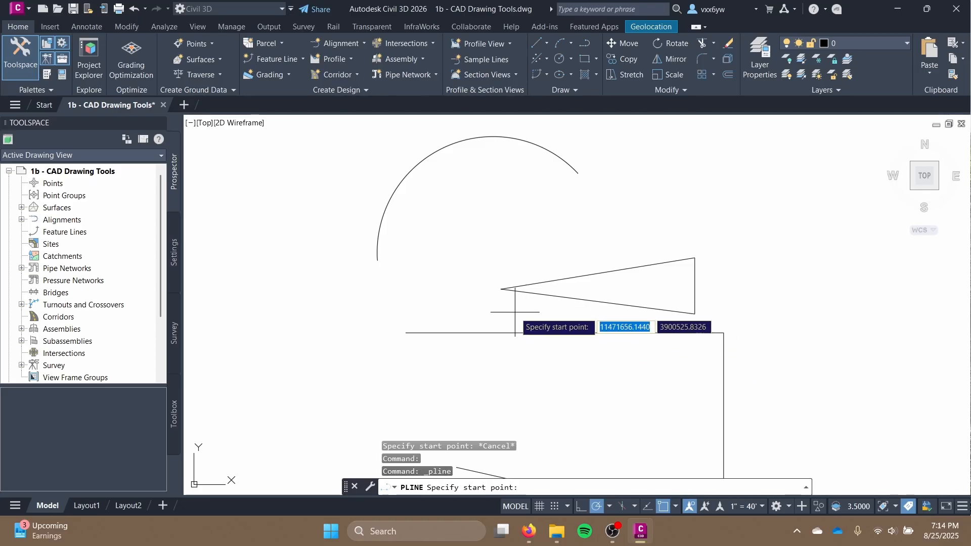
scroll(458, 273, down, 3)
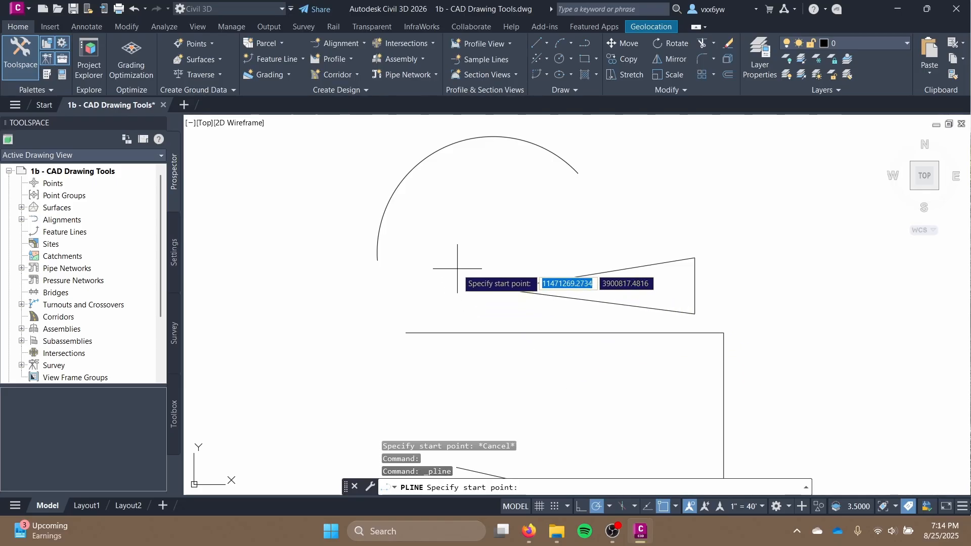
middle_drag(457, 269, 461, 365)
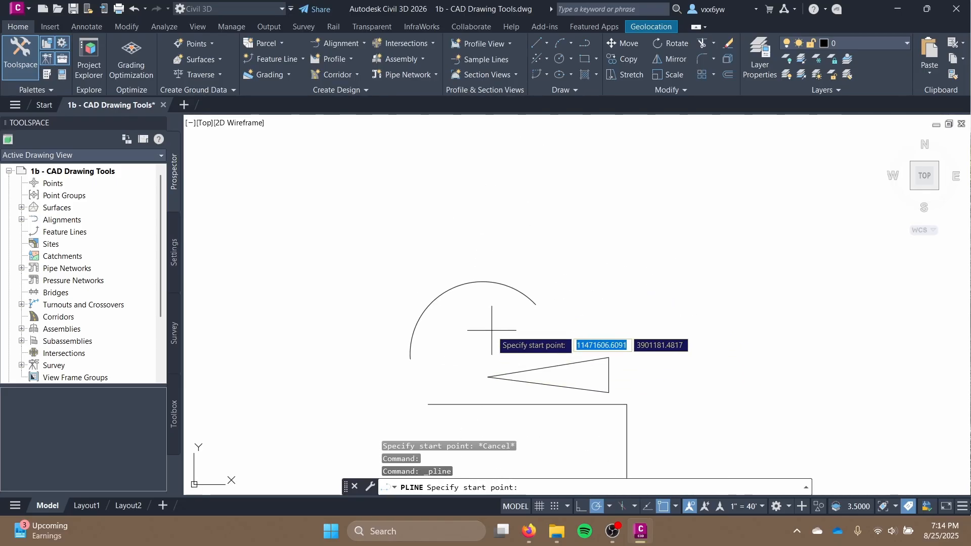
scroll(499, 312, up, 2)
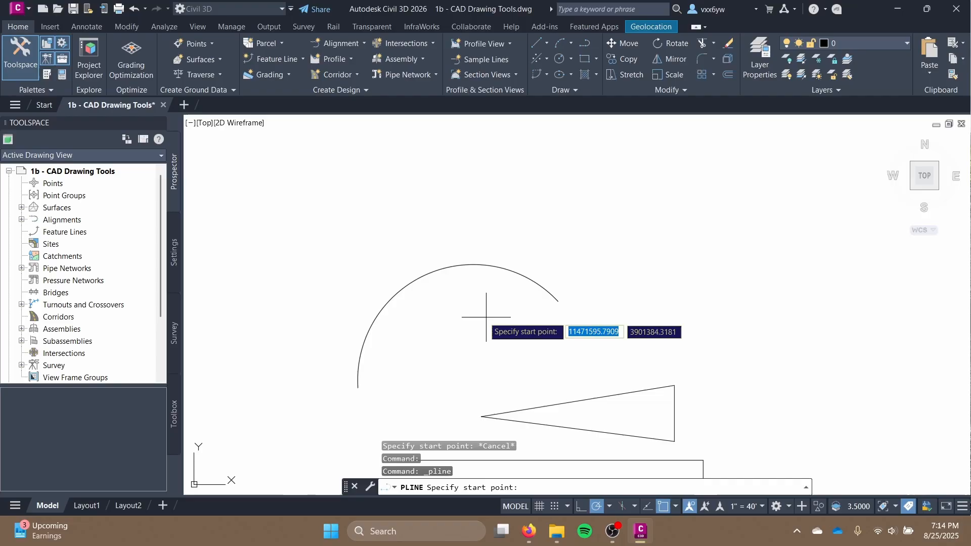
click(386, 204)
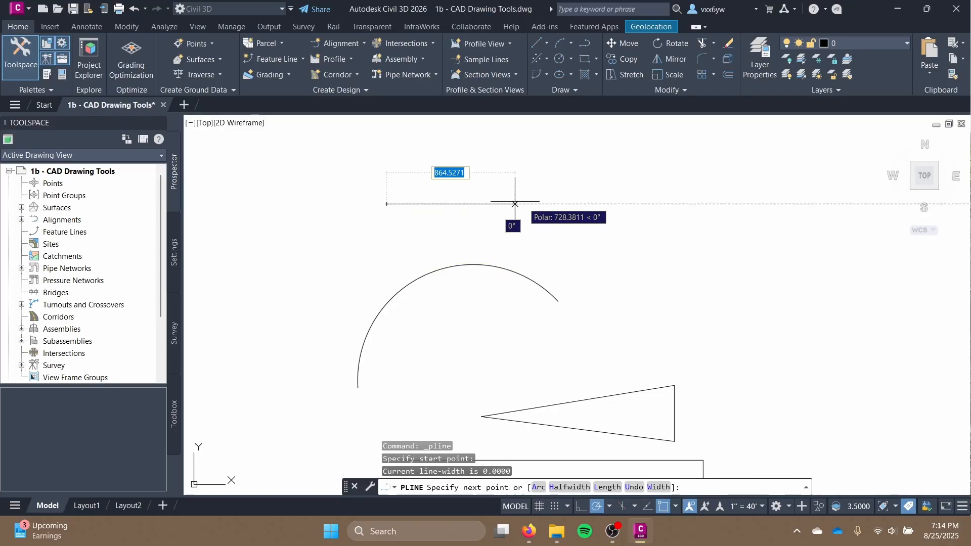
click(663, 163)
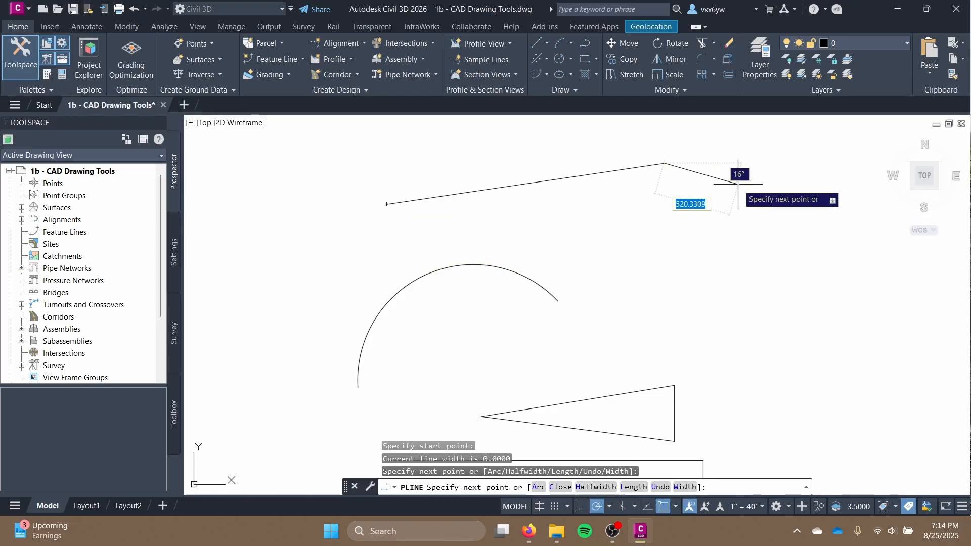
click(538, 488)
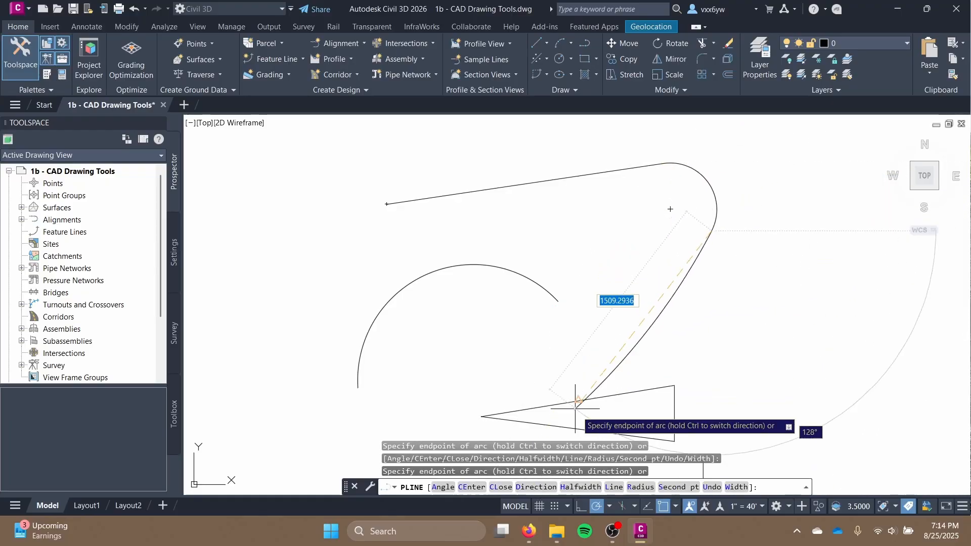
click(614, 487)
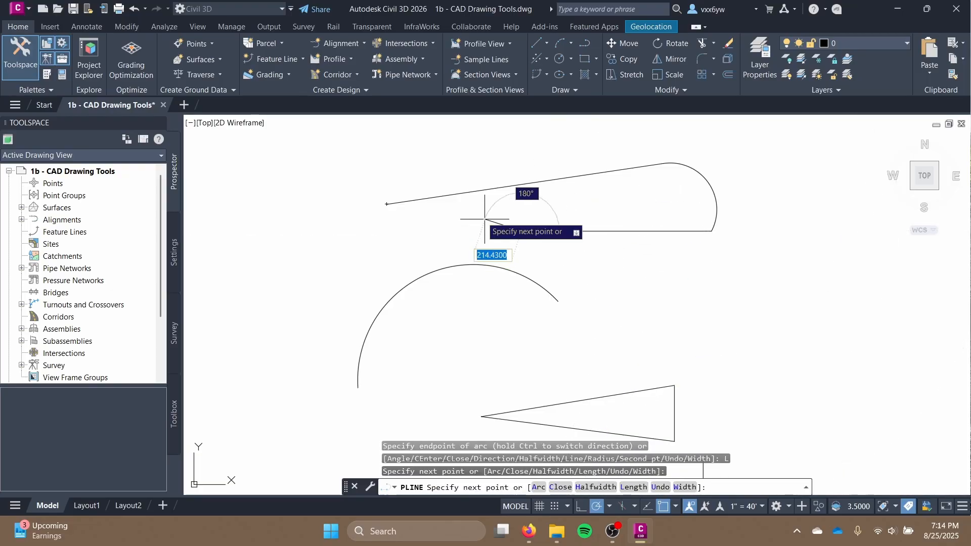
text(c)
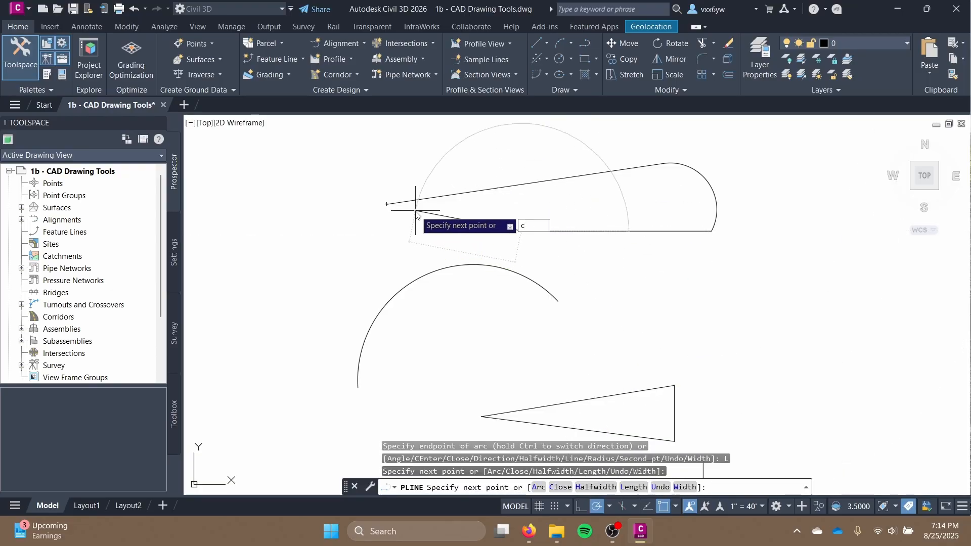
key(Return)
- Select the closed polyline and stretch its lower-left edge twice by its midpoint grip
click(549, 178)
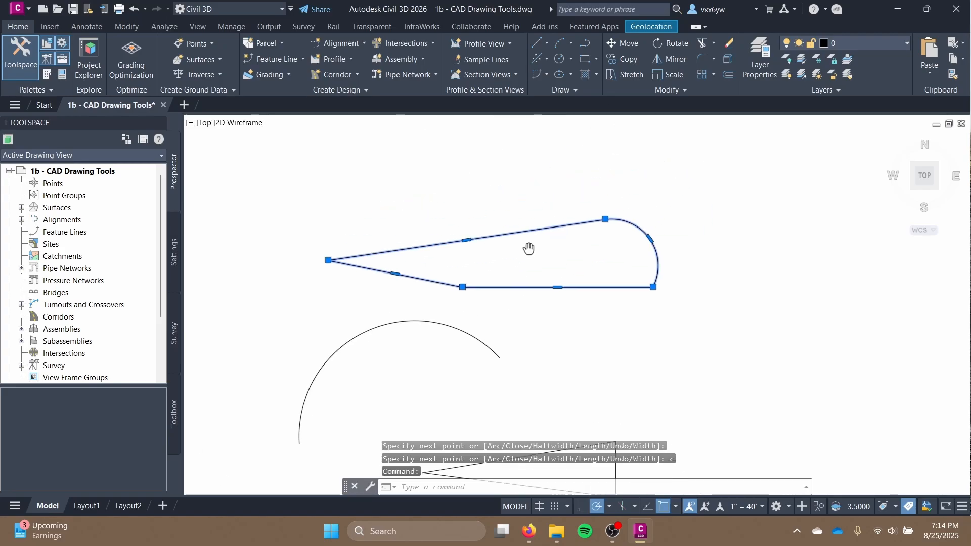
scroll(529, 250, up, 4)
mouse_move(373, 258)
middle_down()
mouse_move(401, 234)
mouse_move(530, 282)
middle_up()
scroll(530, 282, up, 2)
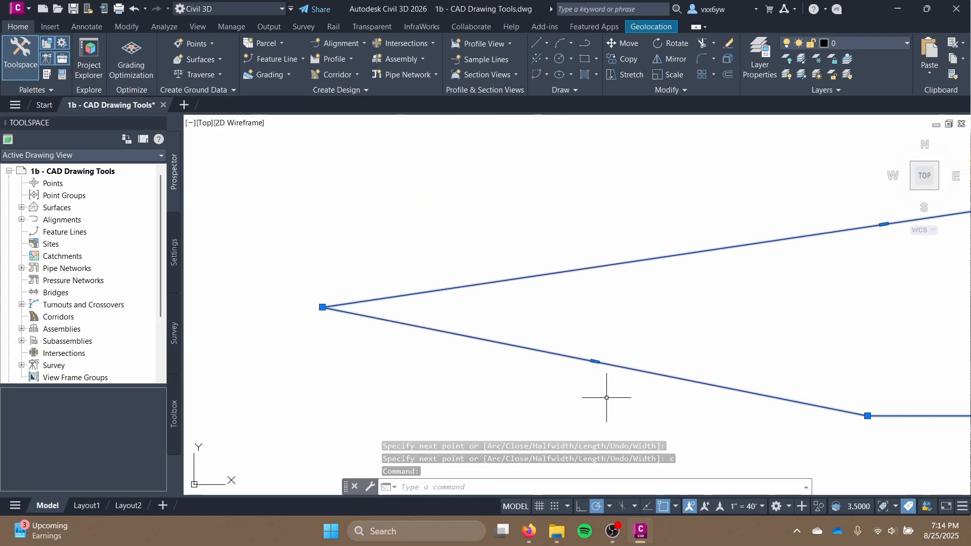
click(595, 361)
click(586, 401)
scroll(650, 373, down, 2)
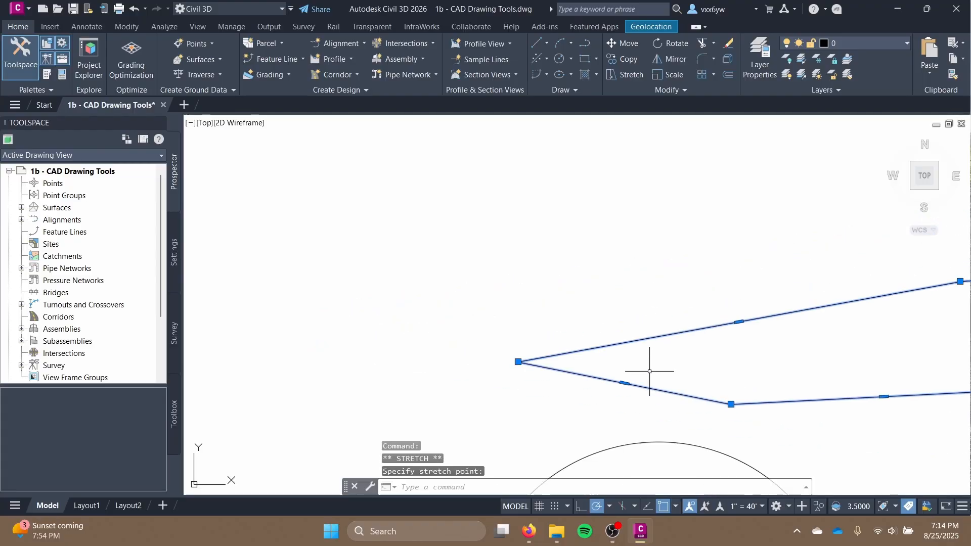
middle_drag(650, 373, 412, 324)
click(387, 337)
click(416, 310)
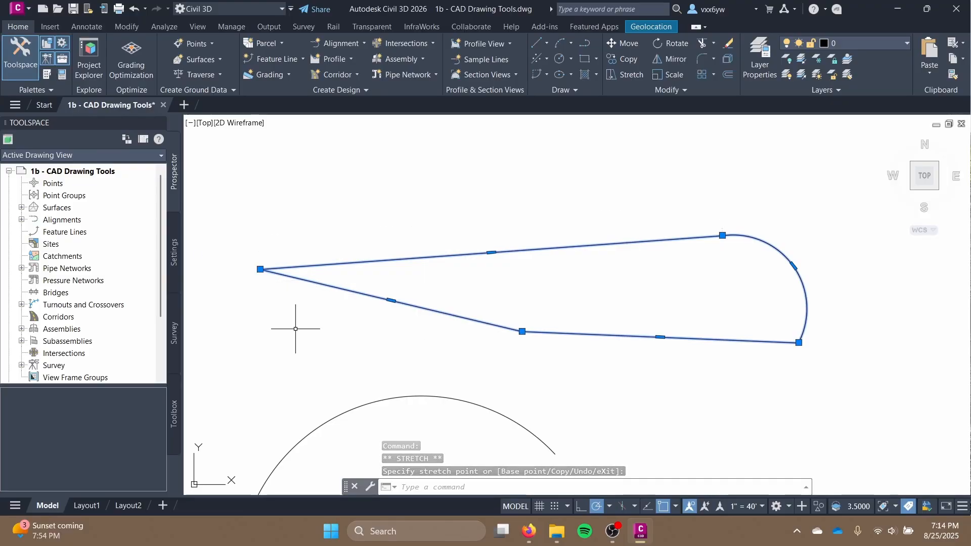
- Remove the leftmost vertex of the closed polyline and clear the selection
mouse_move(260, 269)
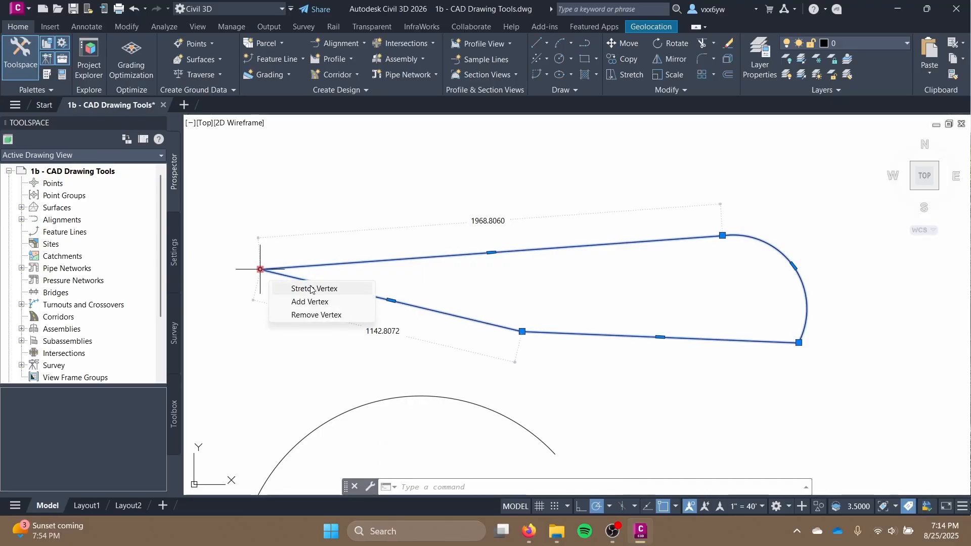
click(317, 315)
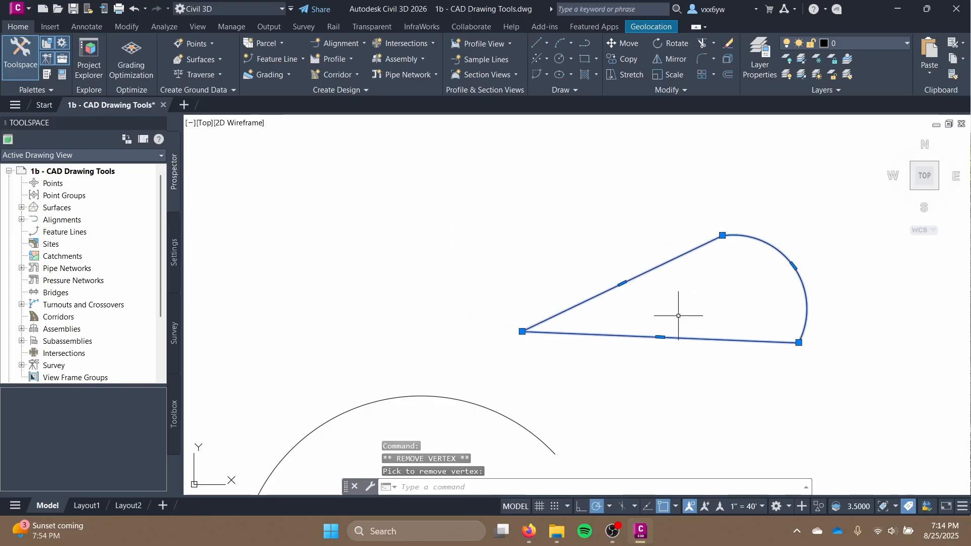
scroll(585, 256, down, 2)
middle_drag(585, 256, 617, 219)
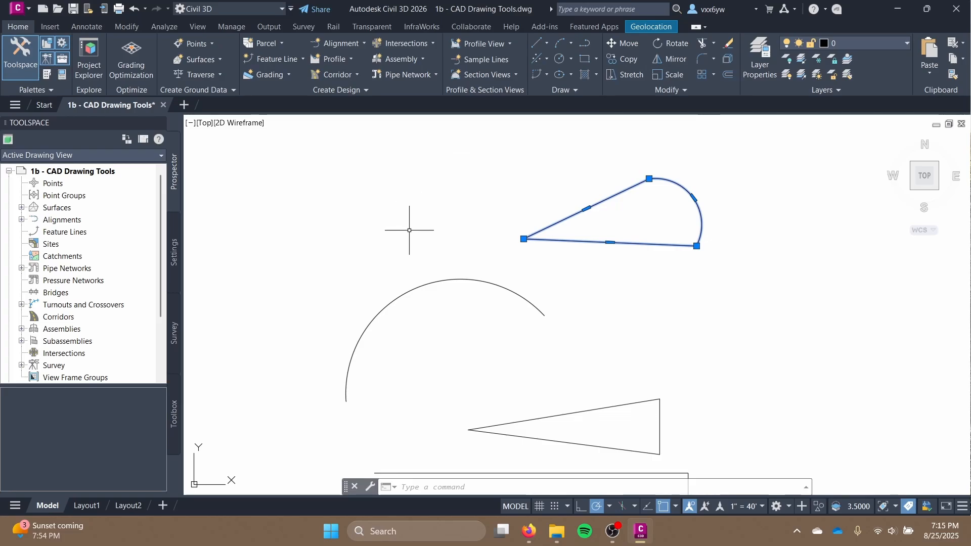
middle_drag(409, 230, 422, 296)
key(Escape)
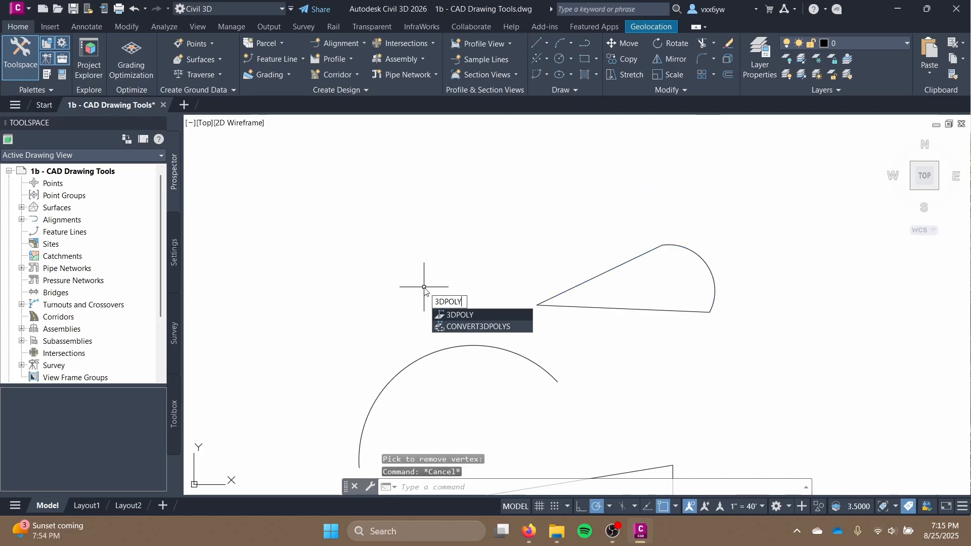
- Draw a closed four-sided 3D polyline in a diamond shape above the arc, to the left of the closed polyline
key(Return)
click(310, 257)
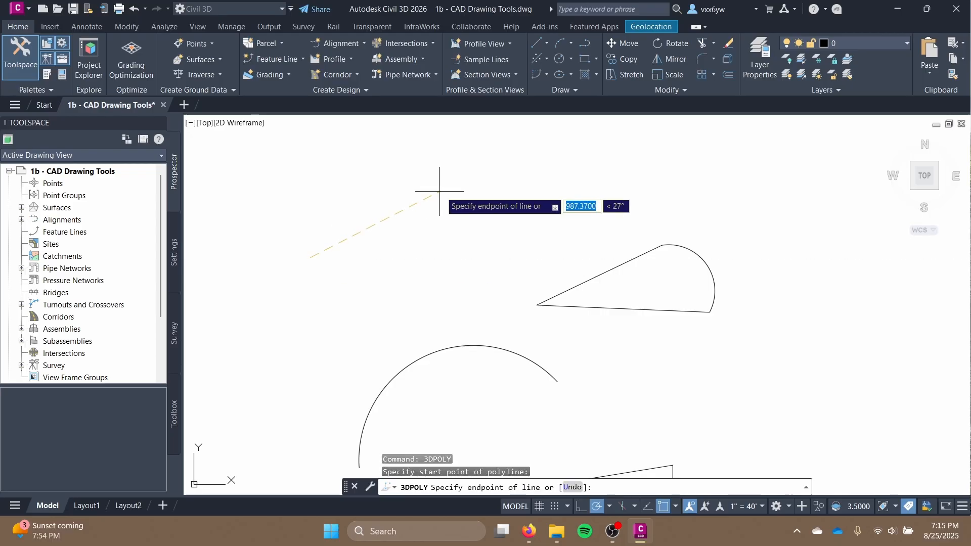
click(440, 192)
click(523, 258)
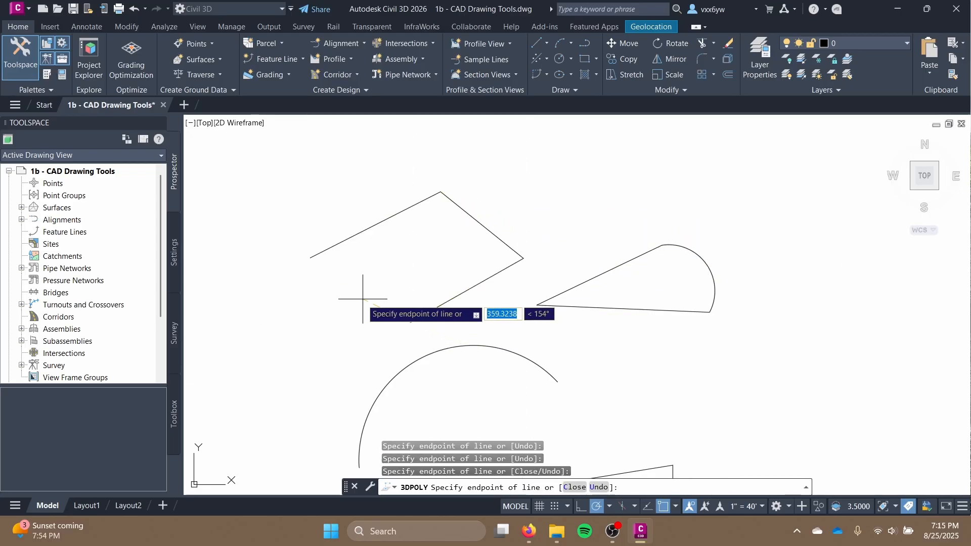
text(c)
key(Return)
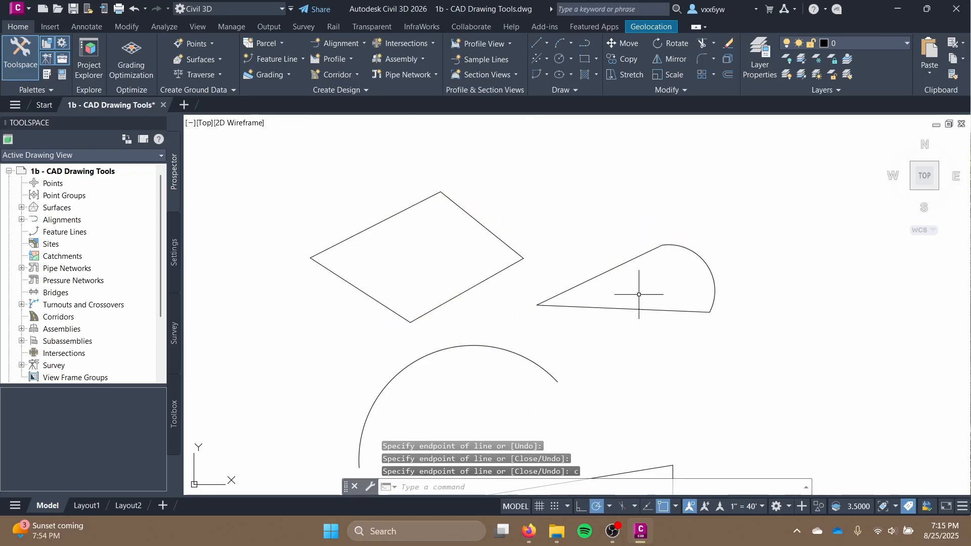
- Select the arc, clear it, and select the diamond 3D polyline to check the grip options at its lowest vertex
click(522, 357)
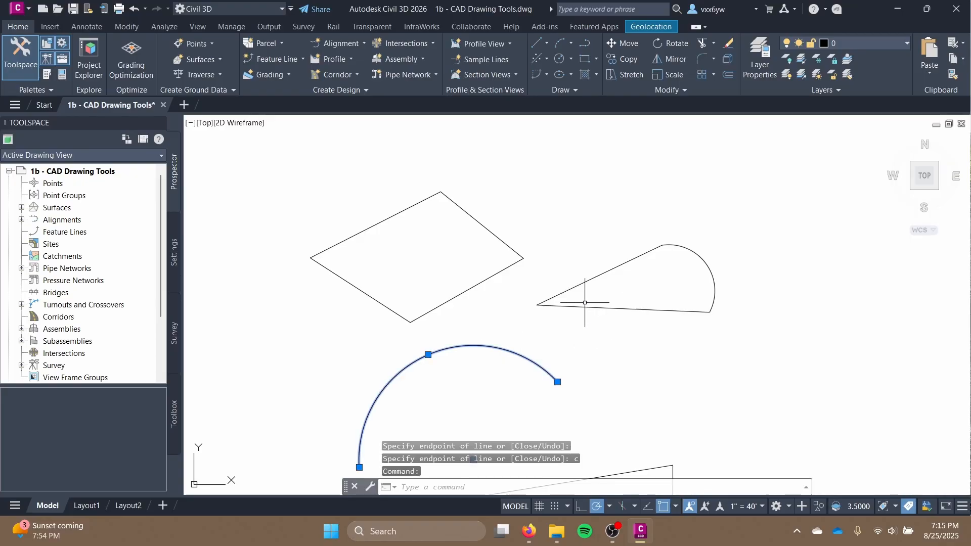
mouse_move(569, 371)
middle_down()
mouse_move(554, 312)
mouse_move(558, 351)
middle_up()
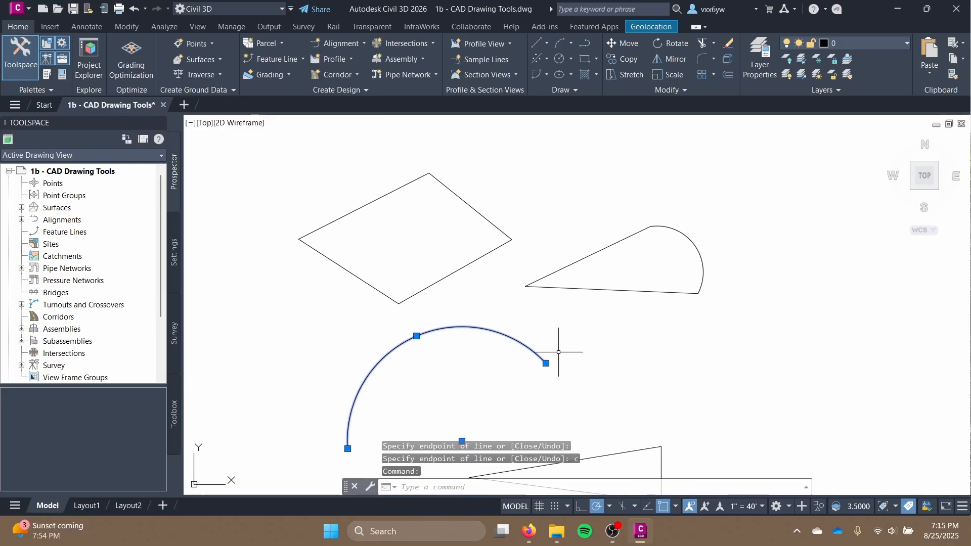
key(Escape)
click(391, 296)
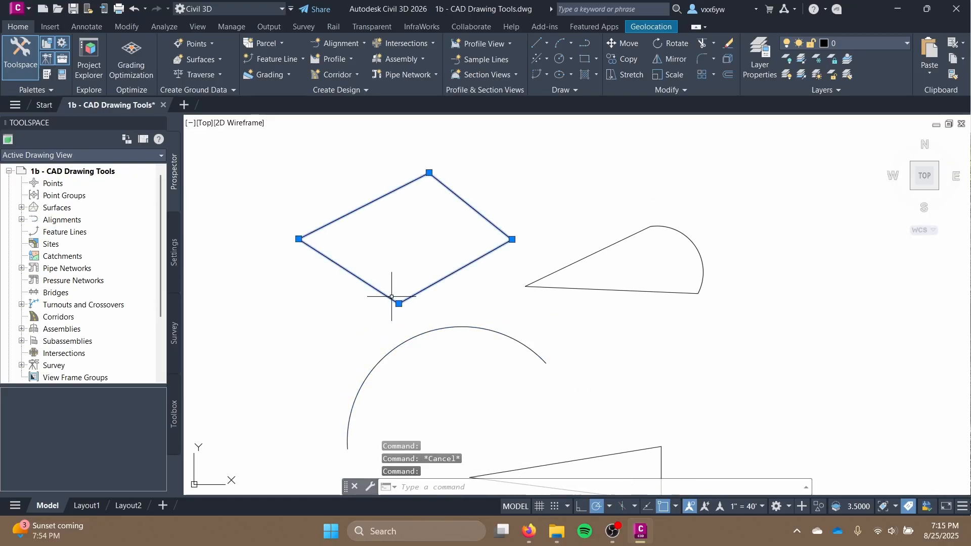
mouse_move(398, 304)
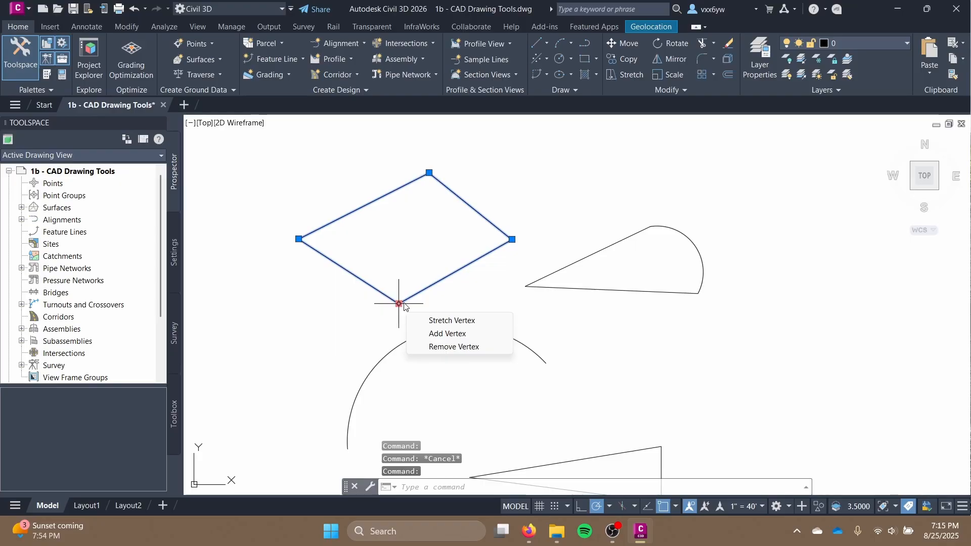
- Examine the contour lines on the site plan and return to the practice shapes
scroll(598, 324, down, 4)
middle_drag(597, 323, 215, 236)
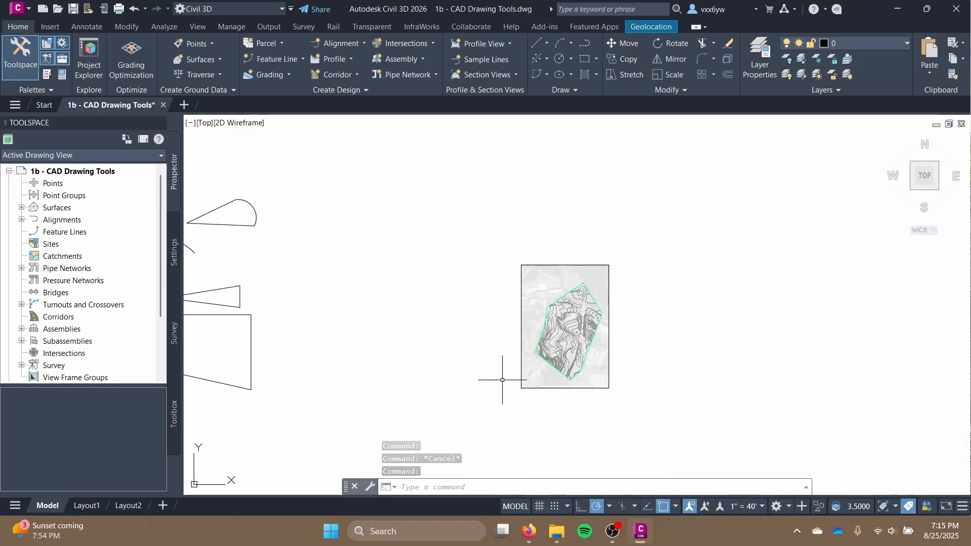
scroll(570, 347, up, 10)
middle_drag(419, 227, 451, 389)
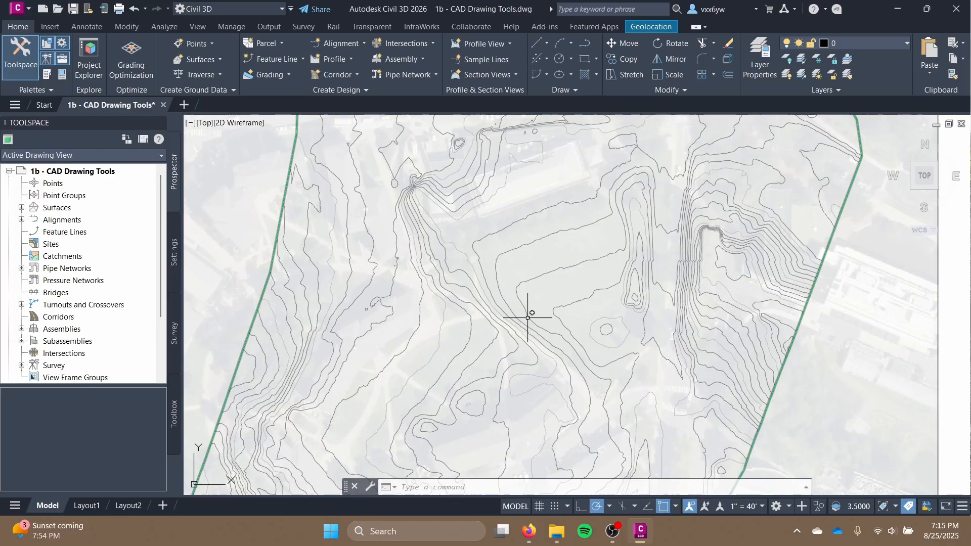
mouse_move(528, 318)
scroll(527, 317, down, 12)
middle_drag(393, 327, 566, 408)
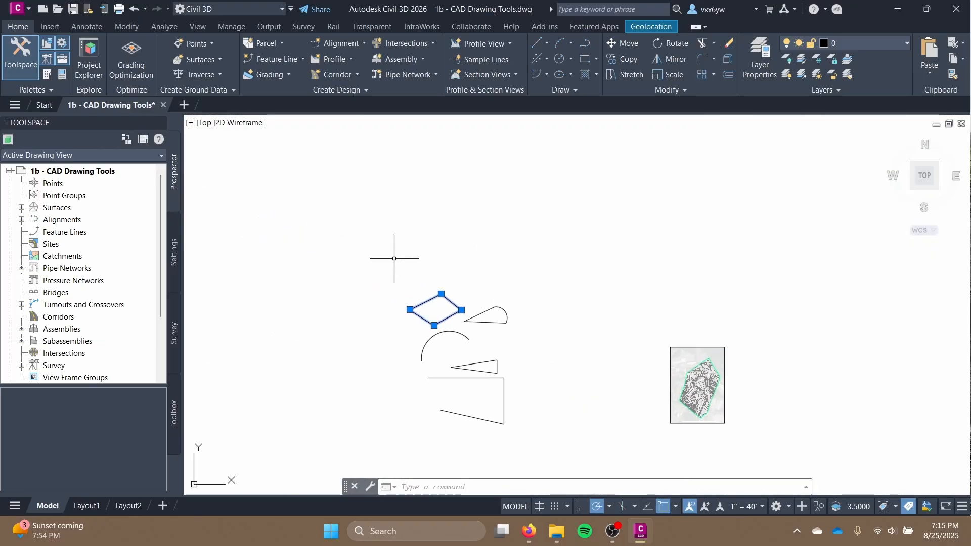
scroll(433, 340, up, 6)
middle_drag(514, 285, 128, 255)
scroll(519, 371, down, 4)
mouse_move(535, 376)
middle_down()
mouse_move(324, 291)
mouse_move(609, 477)
middle_up()
scroll(399, 321, up, 6)
mouse_move(488, 373)
middle_down()
mouse_move(457, 175)
mouse_move(421, 166)
middle_up()
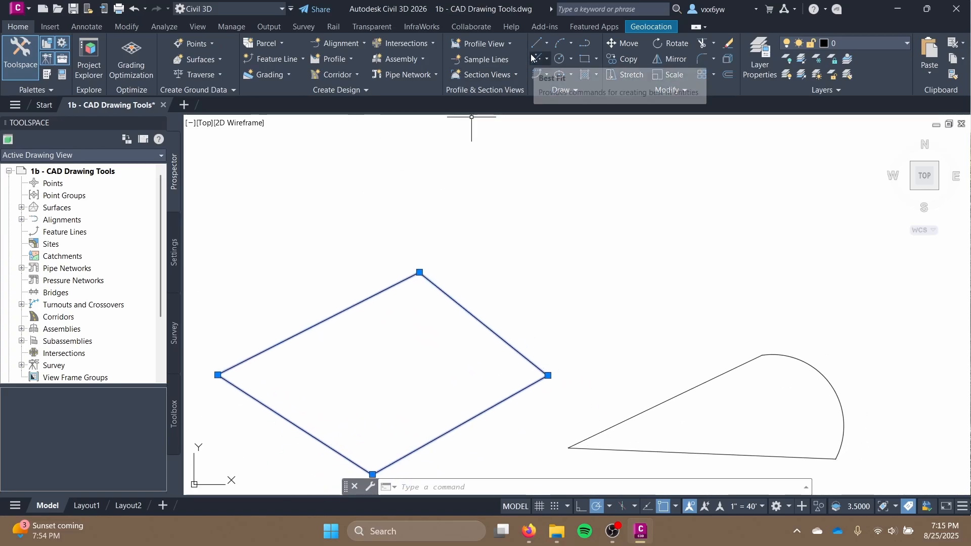
- Draw a circle by centre and radius above and to the right of the diamond, and look over the other circle construction methods
click(559, 58)
click(530, 205)
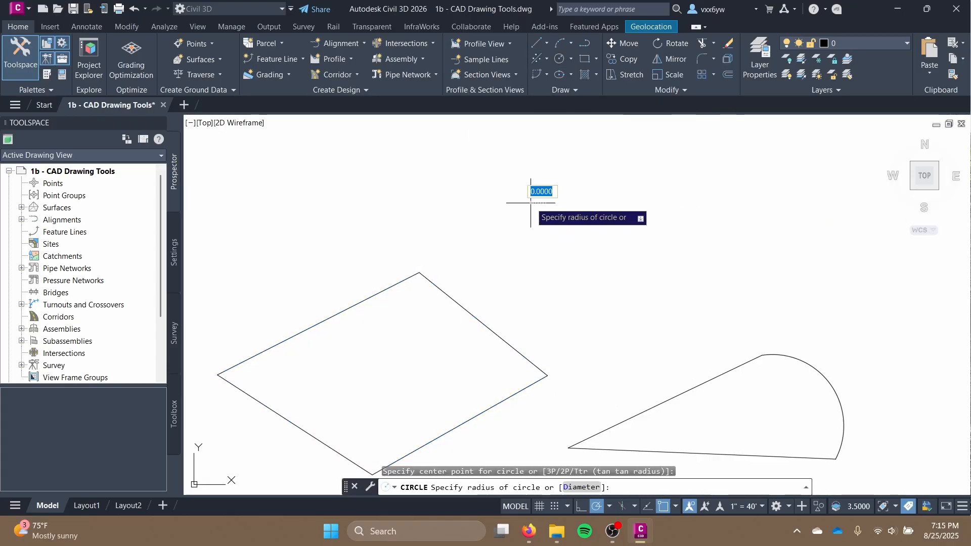
click(617, 266)
middle_drag(633, 188, 616, 230)
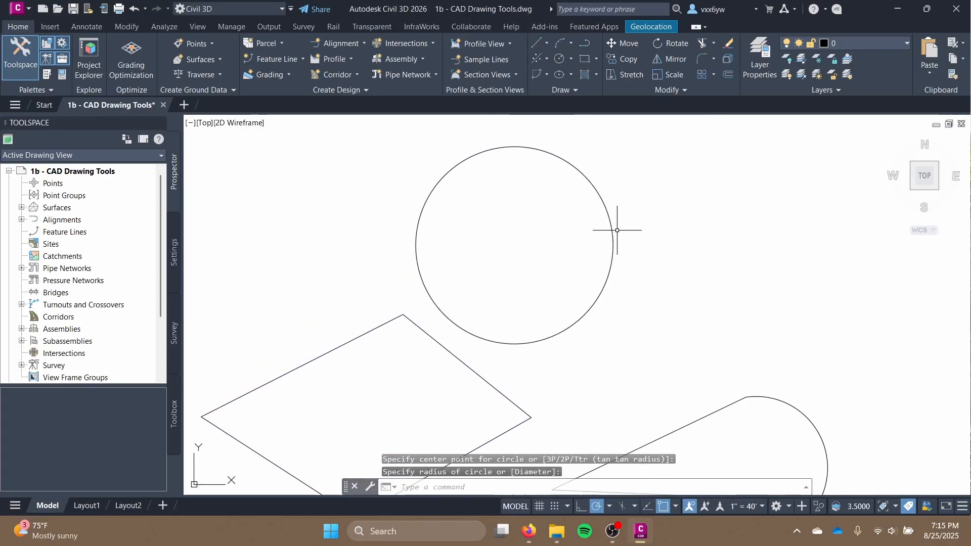
click(573, 58)
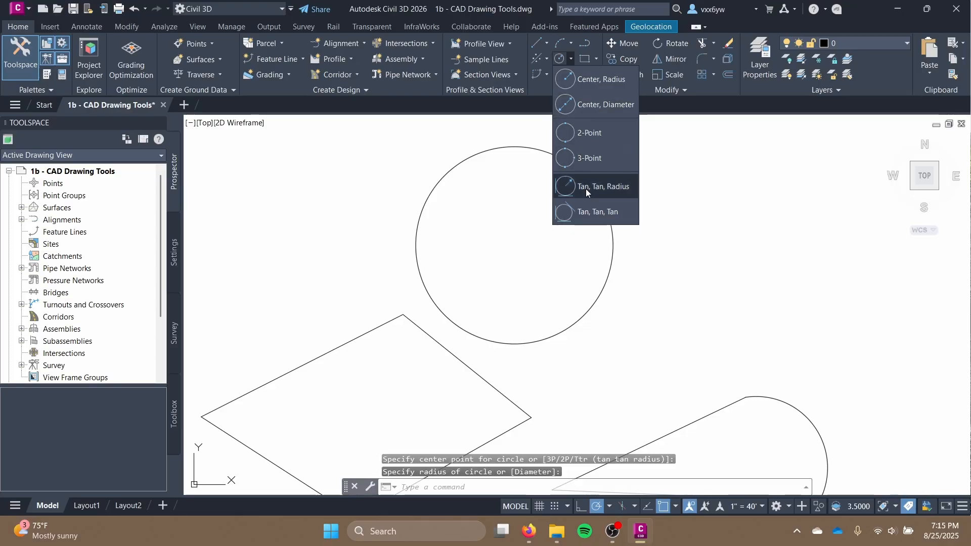
click(571, 58)
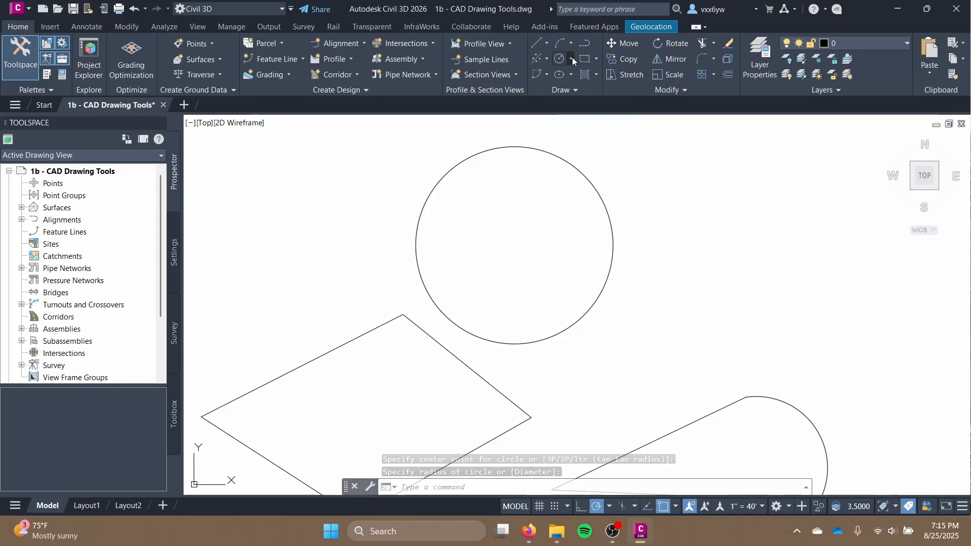
- Draw a rectangle by two opposite corners to the right of the circle, and check the circle's grips
click(688, 232)
click(893, 347)
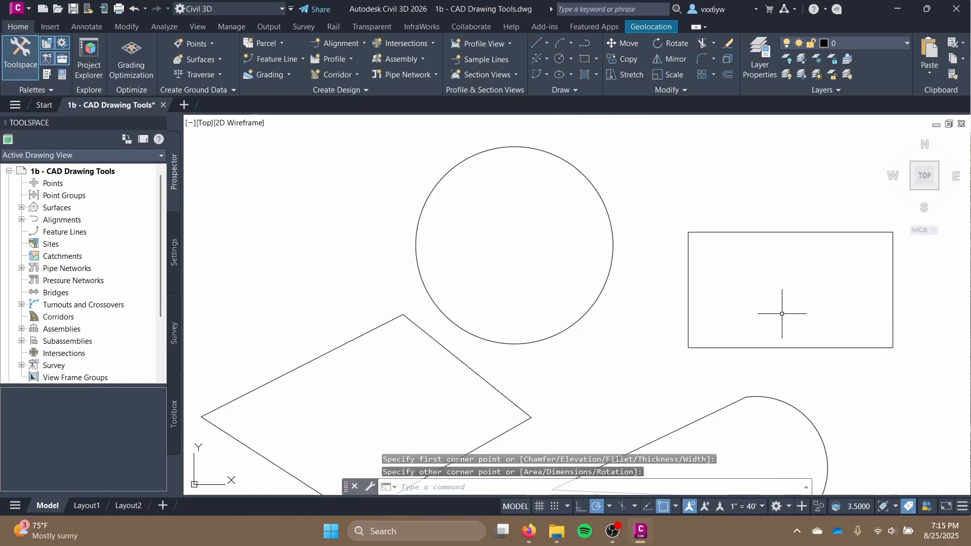
middle_drag(754, 315, 552, 317)
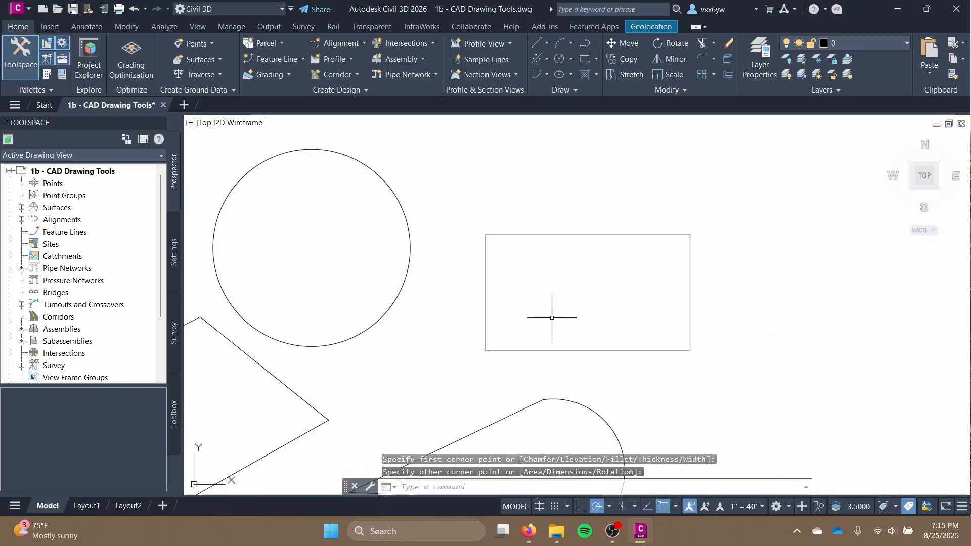
click(369, 174)
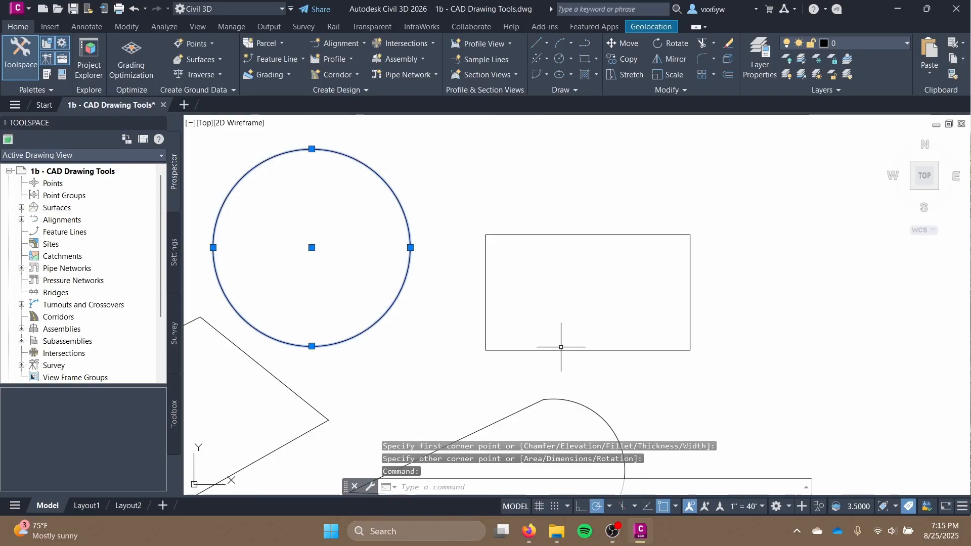
key(Escape)
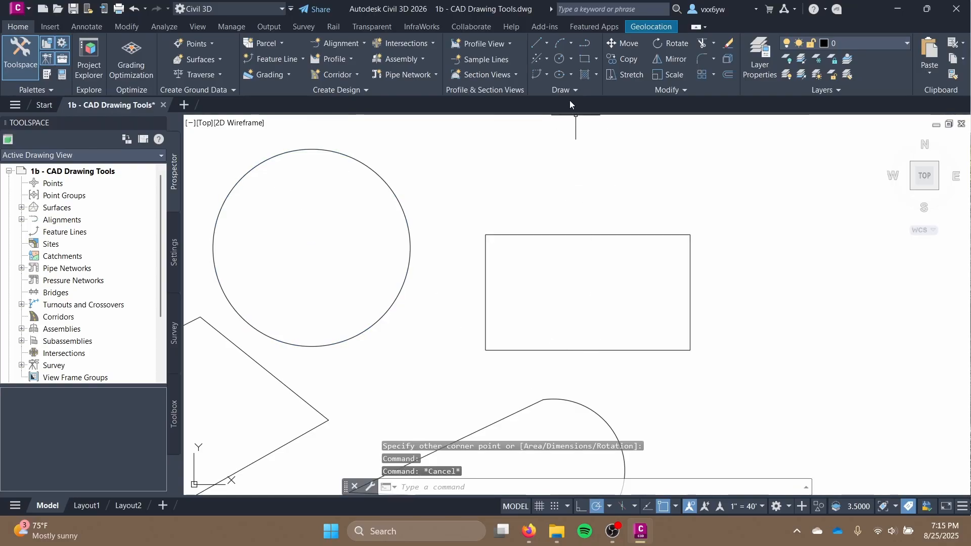
- Fill the rectangle with a solid hatch by picking its outline as the boundary
click(584, 76)
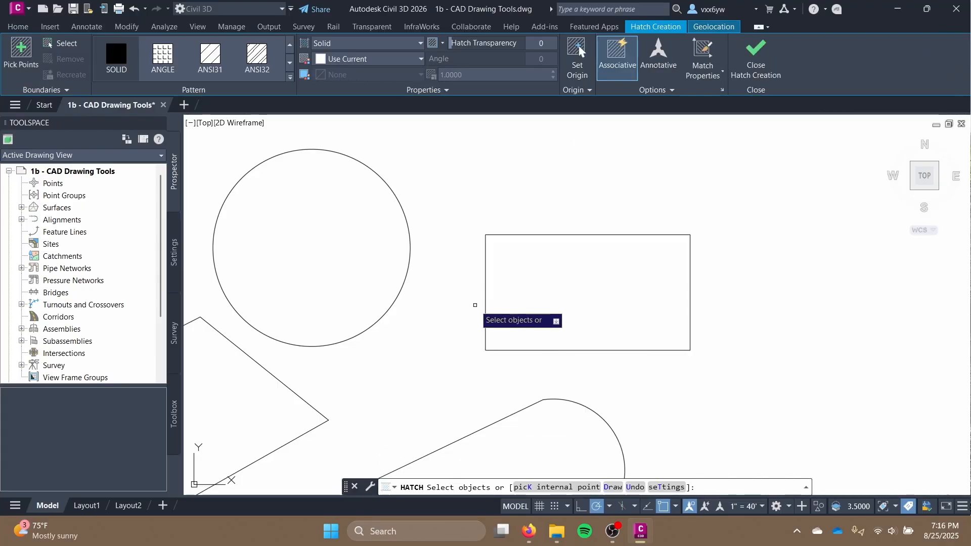
click(485, 302)
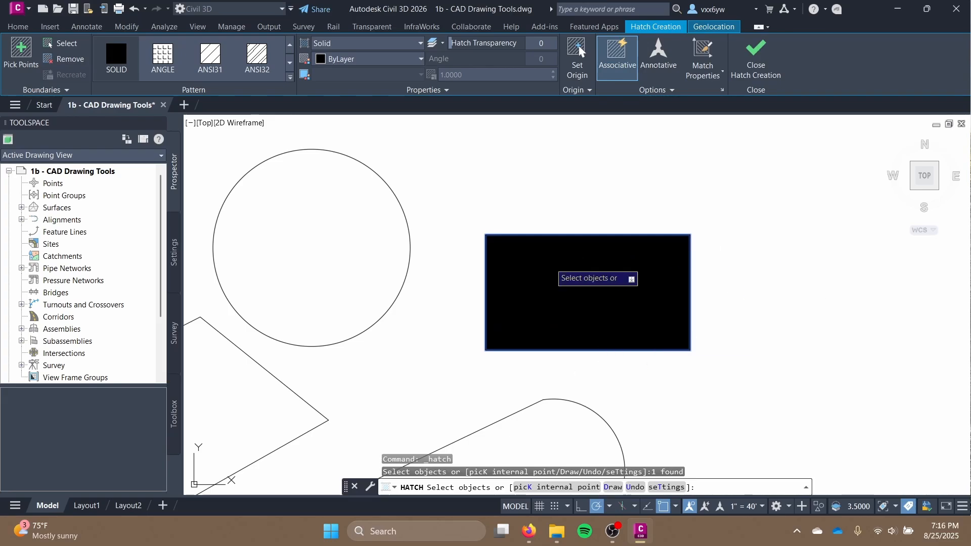
key(Escape)
- Select the rectangle's hatch, try several hatch patterns, and change the pattern to EARTH
click(610, 324)
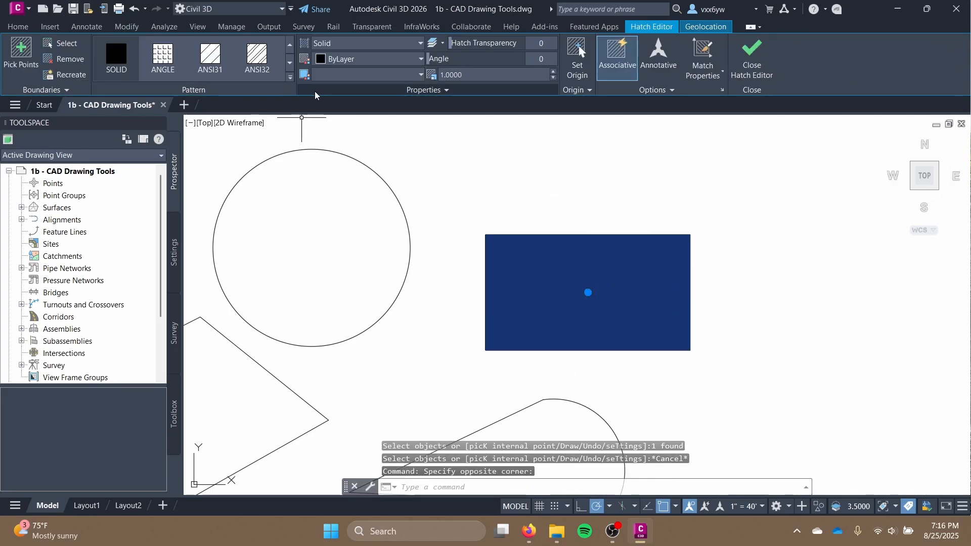
click(290, 78)
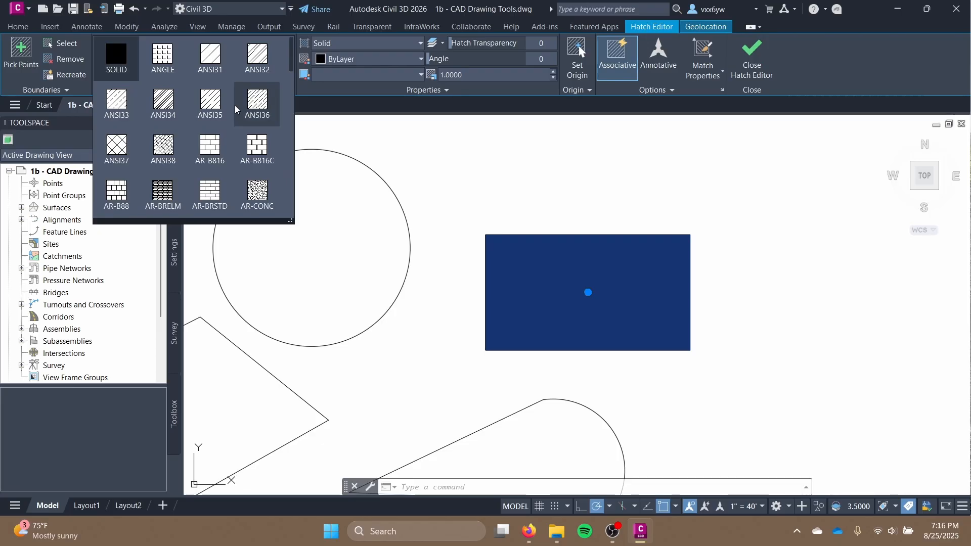
click(203, 133)
click(210, 101)
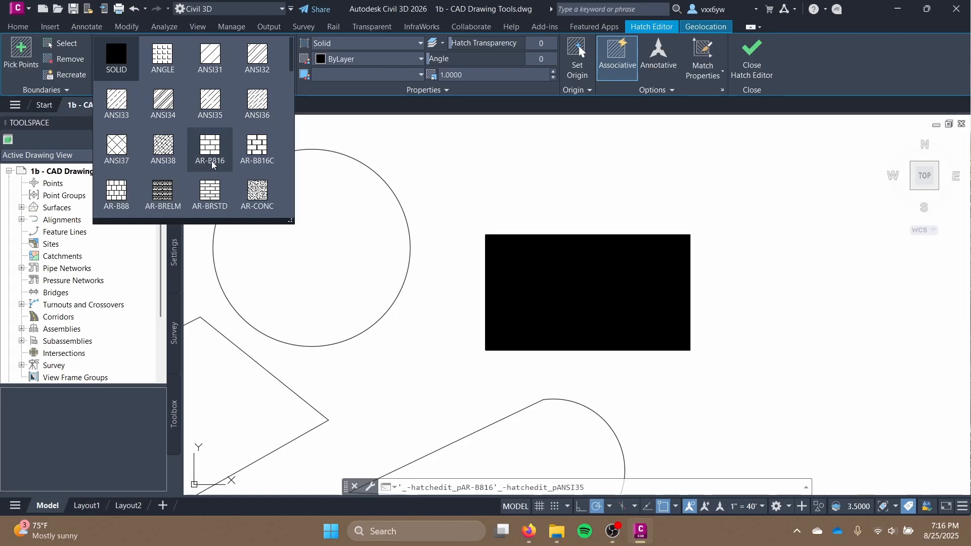
click(257, 146)
scroll(217, 155, down, 7)
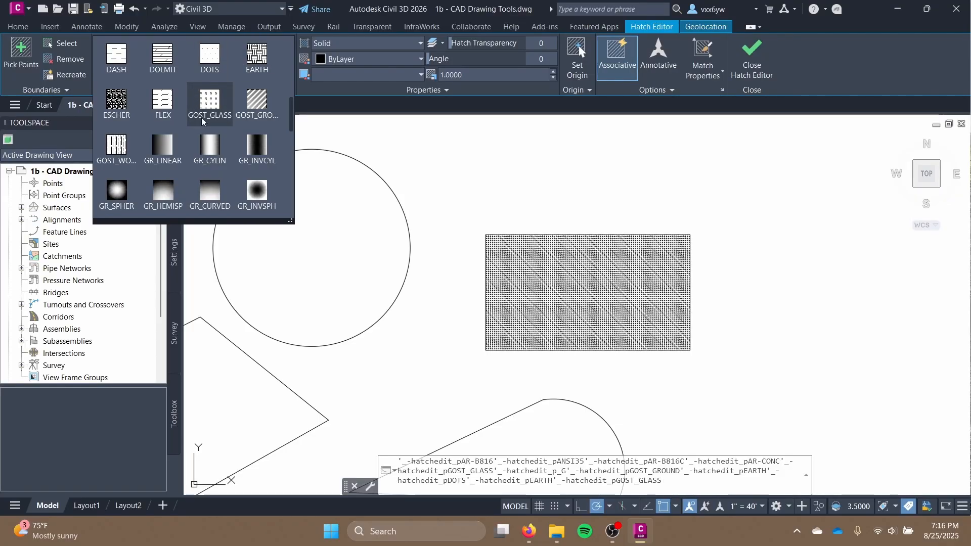
scroll(258, 152, up, 2)
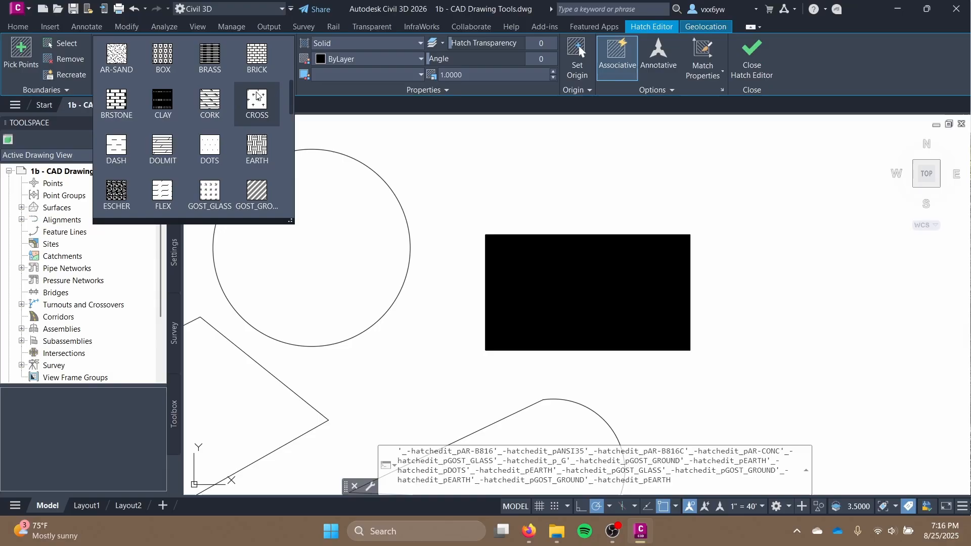
click(258, 152)
scroll(611, 282, up, 4)
scroll(603, 282, down, 2)
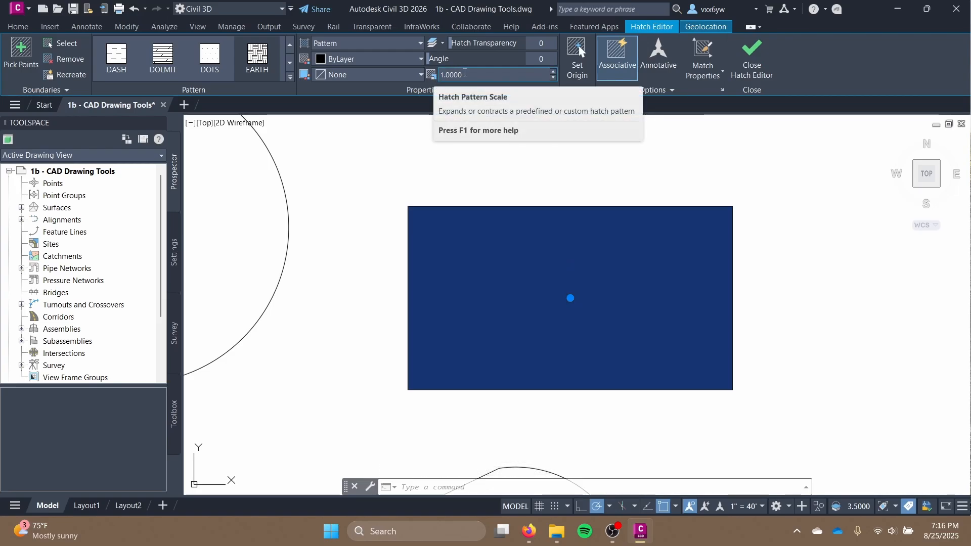
- Set the EARTH hatch's pattern scale to 10 and clear the selection
click(465, 74)
text(5)
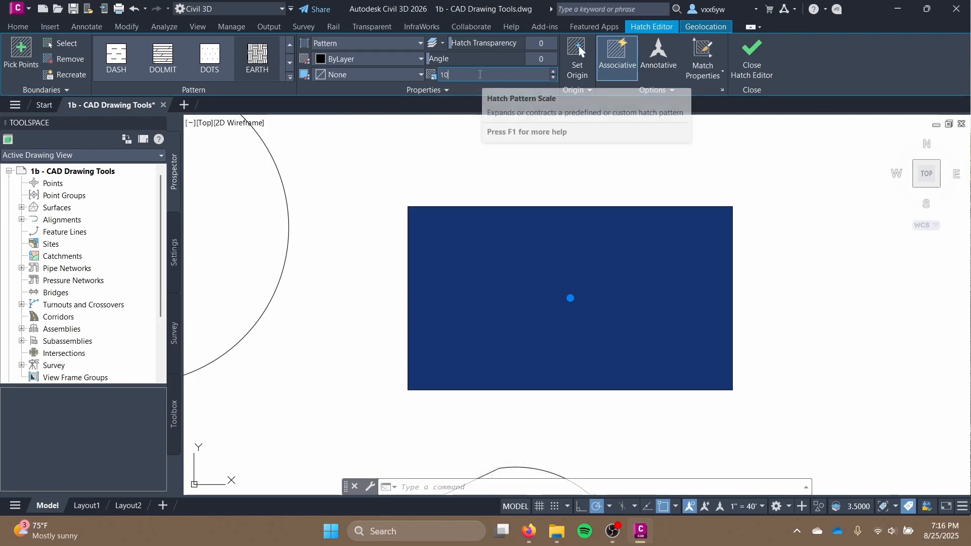
key(Return)
key(Escape)
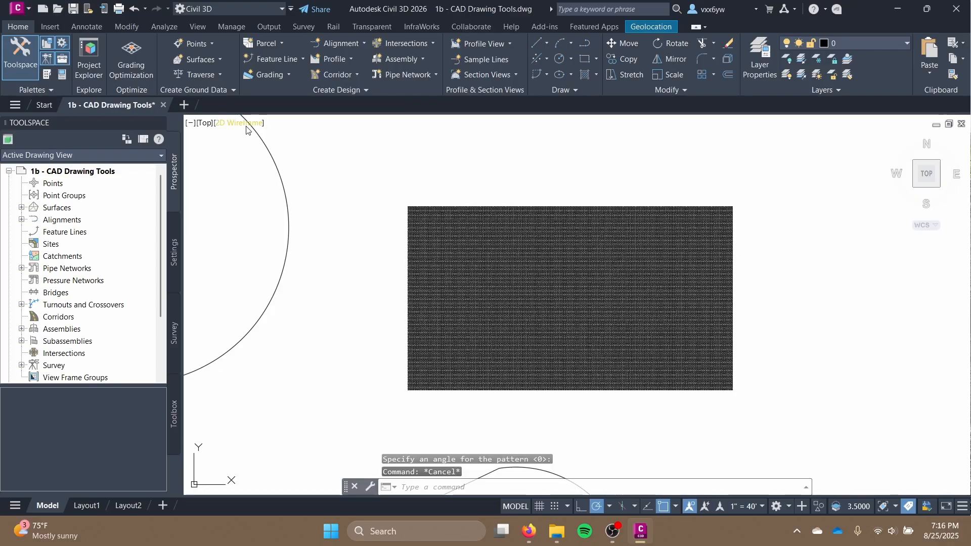
- Set the rectangle hatch's pattern scale to 25 and inspect the pattern density
click(469, 306)
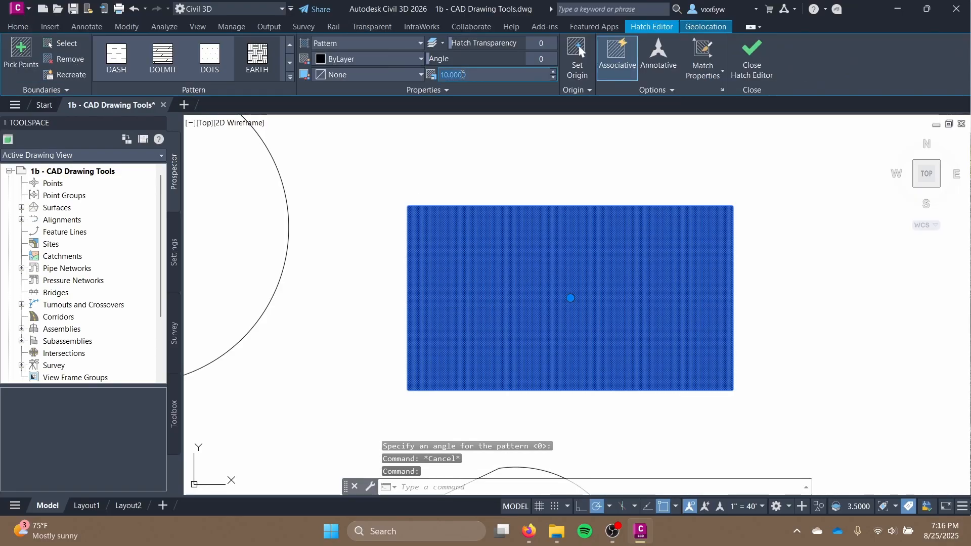
click(462, 74)
text(25)
key(Return)
key(Escape)
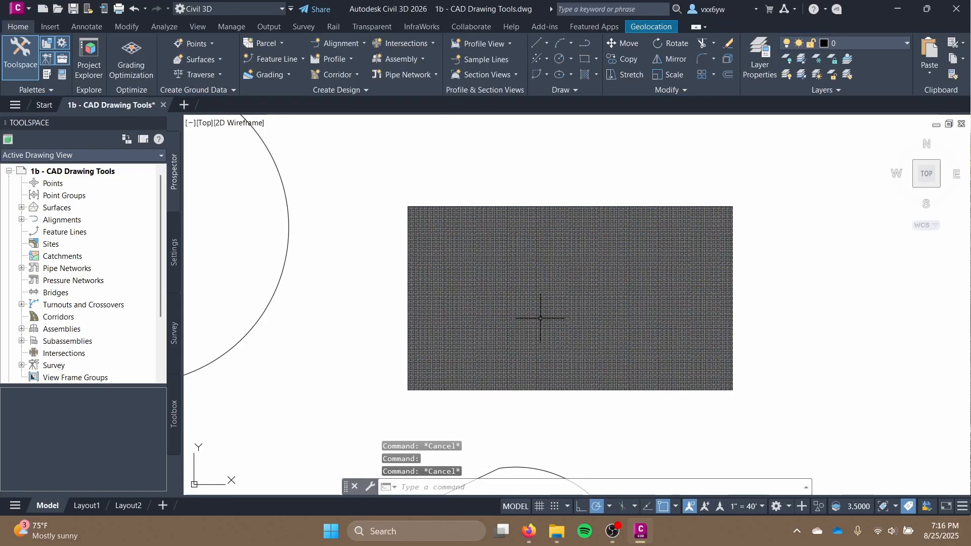
scroll(566, 310, up, 2)
scroll(563, 309, down, 5)
- Set the rectangle hatch's pattern scale to 75, inspect the pattern, and select the hatch again
click(558, 296)
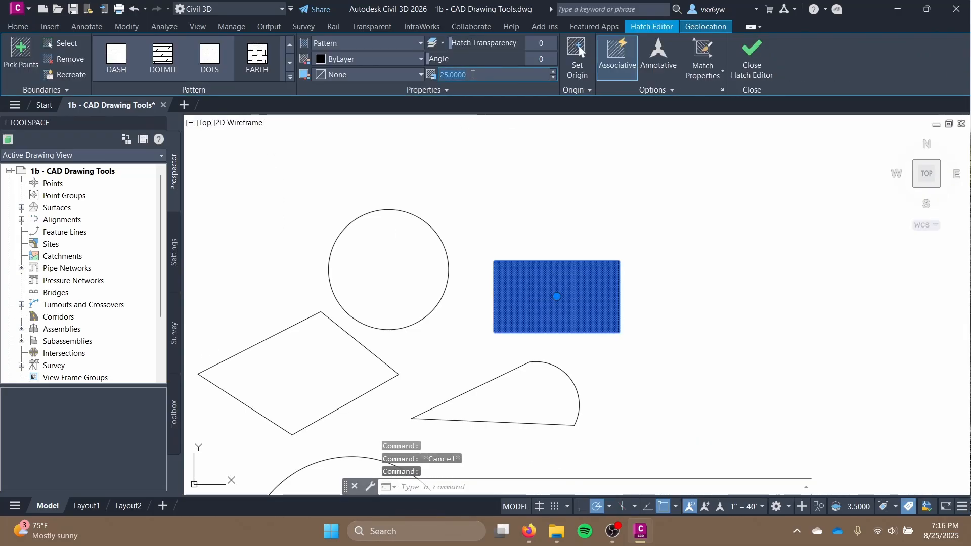
key(Return)
key(Escape)
scroll(540, 324, up, 4)
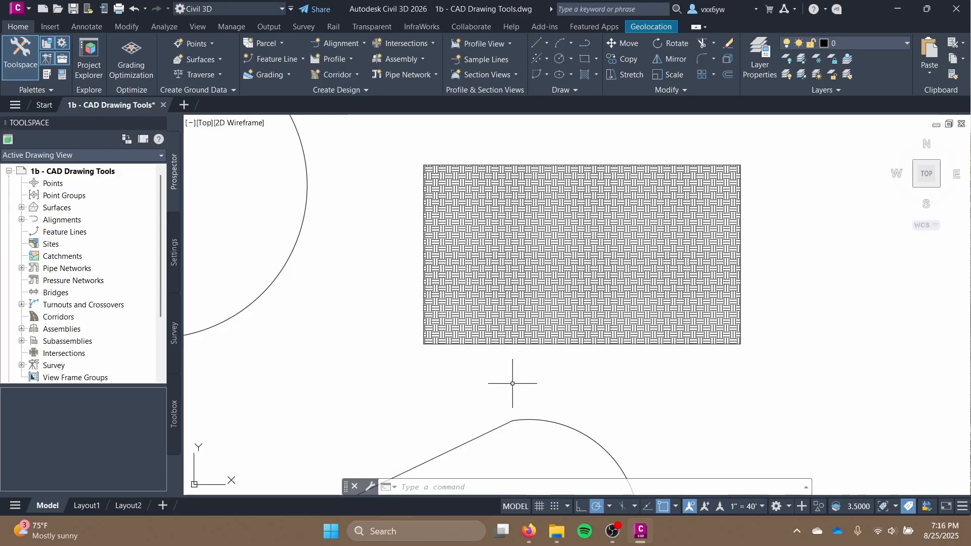
click(508, 299)
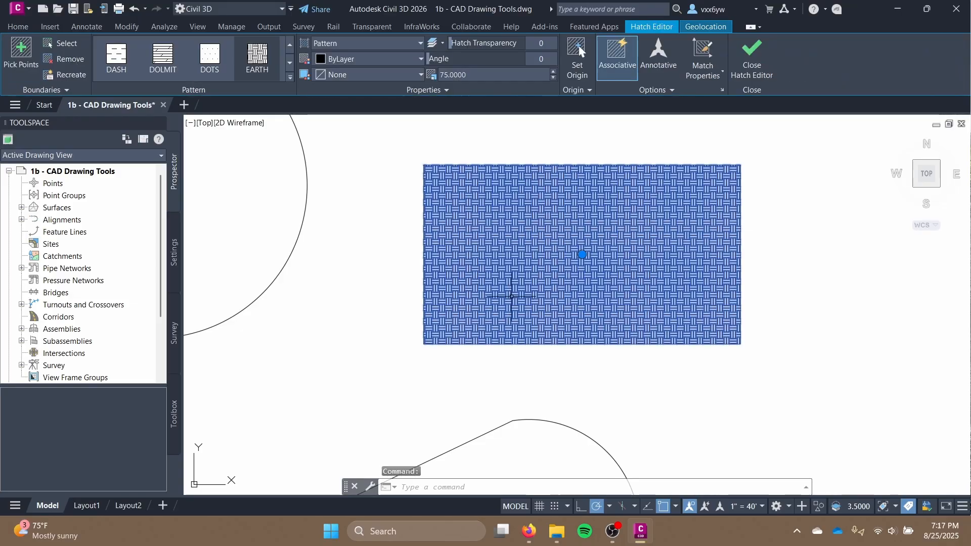
scroll(512, 296, down, 2)
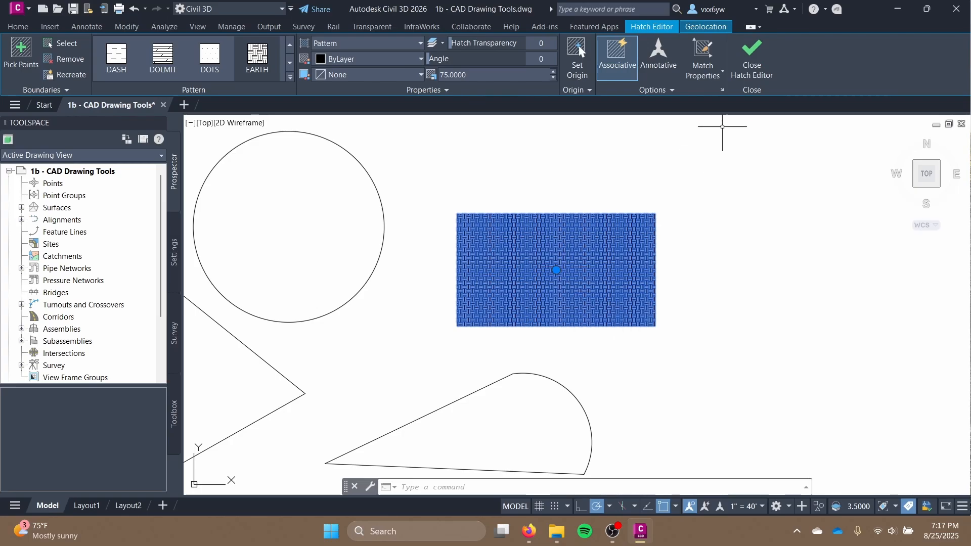
- Finish editing the rectangle's hatch and leave the hatch editor
click(750, 61)
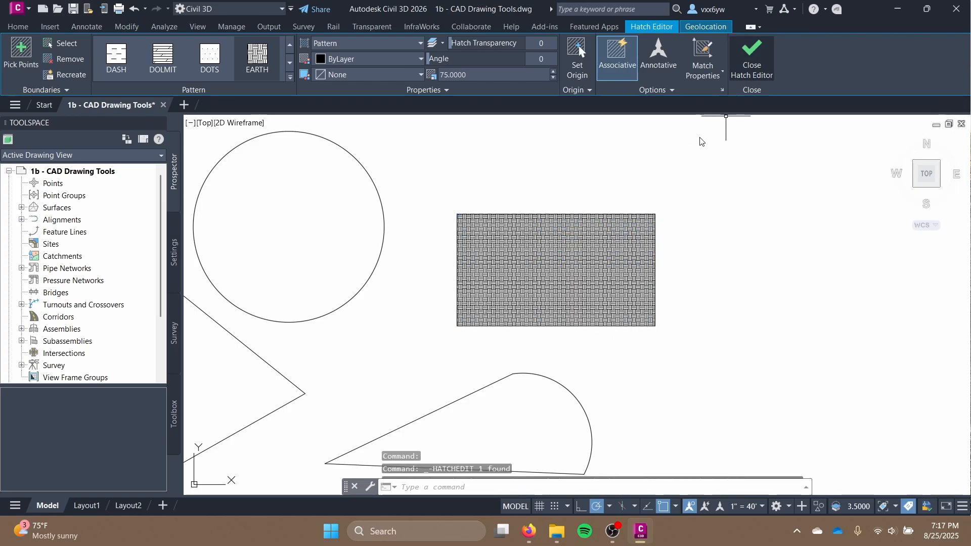
scroll(433, 287, down, 3)
mouse_move(433, 286)
middle_down()
mouse_move(477, 295)
mouse_move(556, 275)
mouse_move(543, 312)
middle_up()
scroll(561, 274, up, 2)
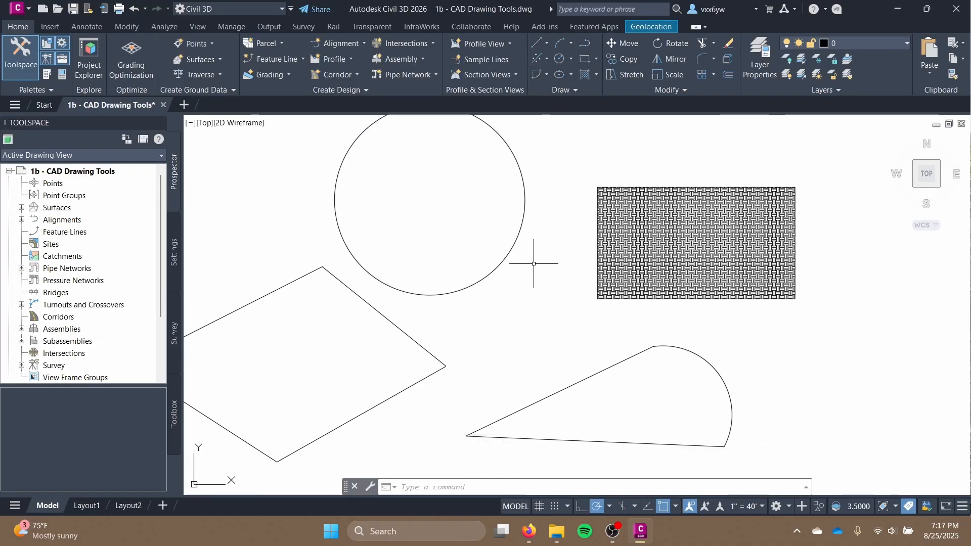
- Look over all the shapes drawn so far, from the hatched rectangle down to the line figures
scroll(531, 260, down, 2)
middle_drag(531, 263, 537, 236)
scroll(536, 245, down, 2)
scroll(539, 230, down, 2)
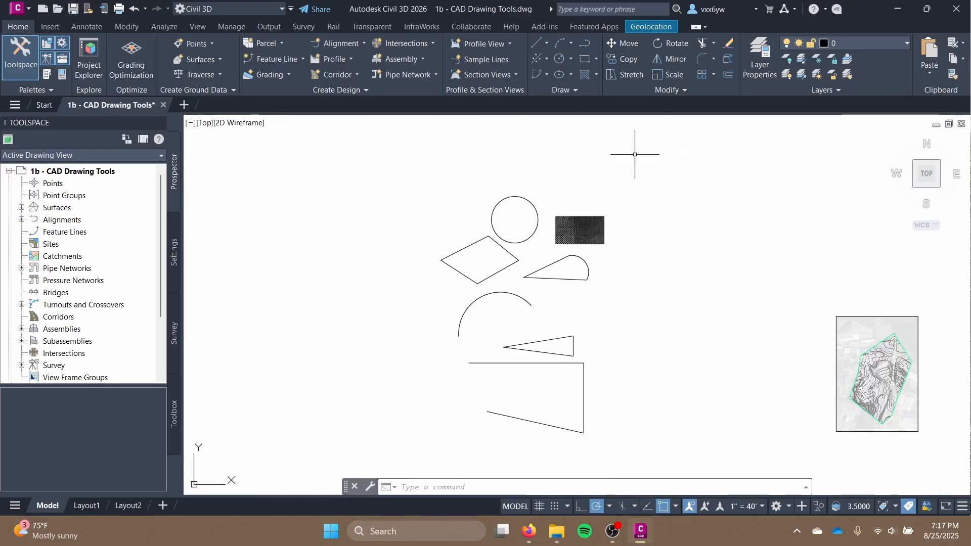
scroll(507, 186, up, 4)
middle_drag(507, 186, 424, 294)
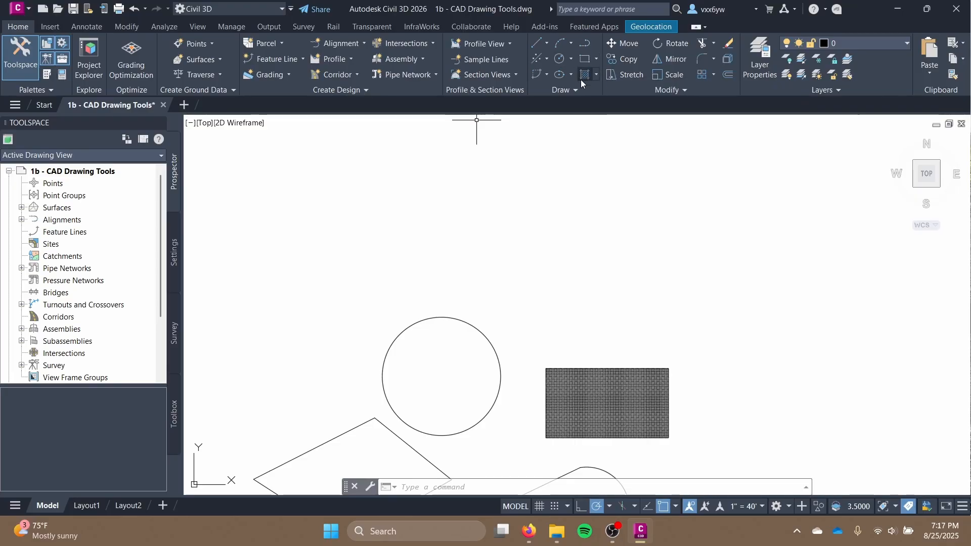
scroll(539, 284, down, 2)
middle_drag(538, 284, 552, 162)
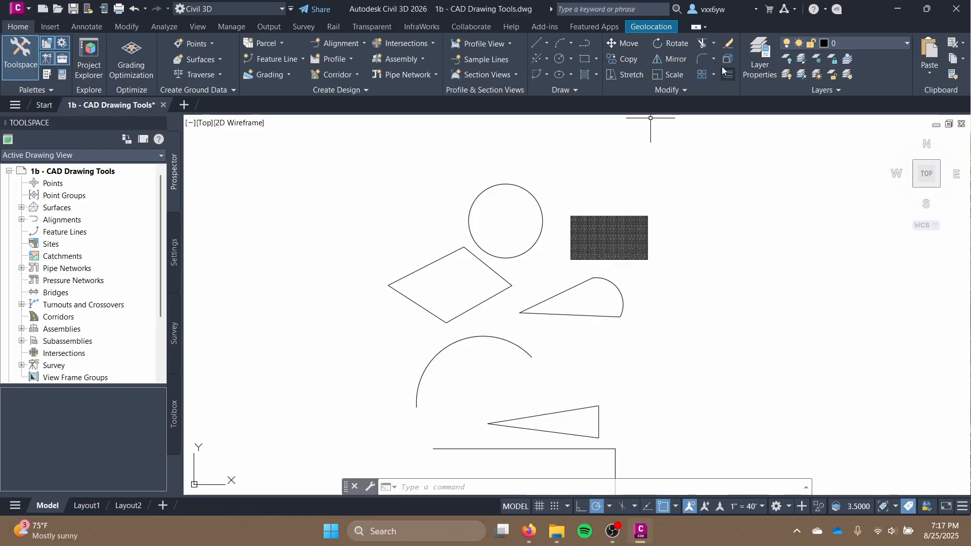
- Move the diamond-shaped polyline a short distance west, using a base point inside the shape
scroll(497, 248, up, 4)
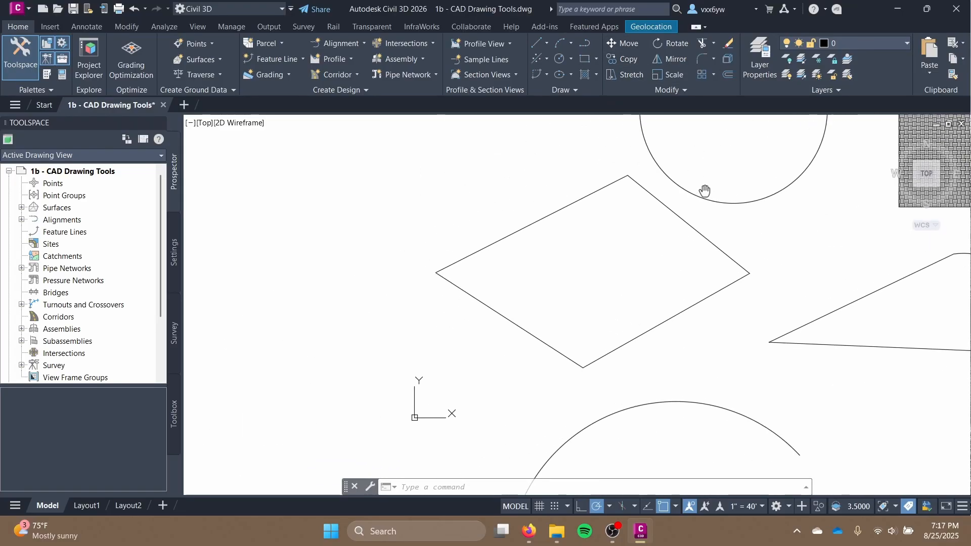
click(622, 44)
click(539, 220)
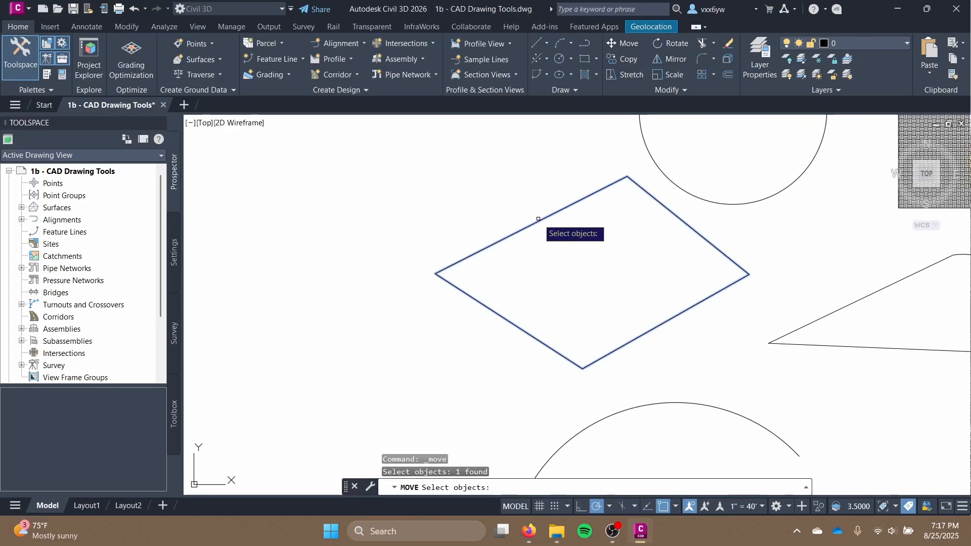
key(Return)
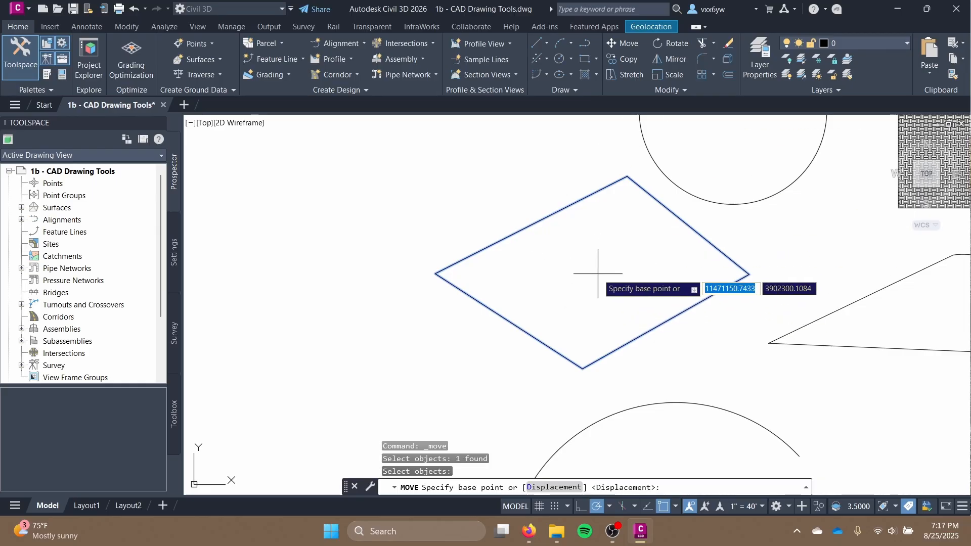
scroll(600, 288, down, 3)
scroll(519, 288, up, 2)
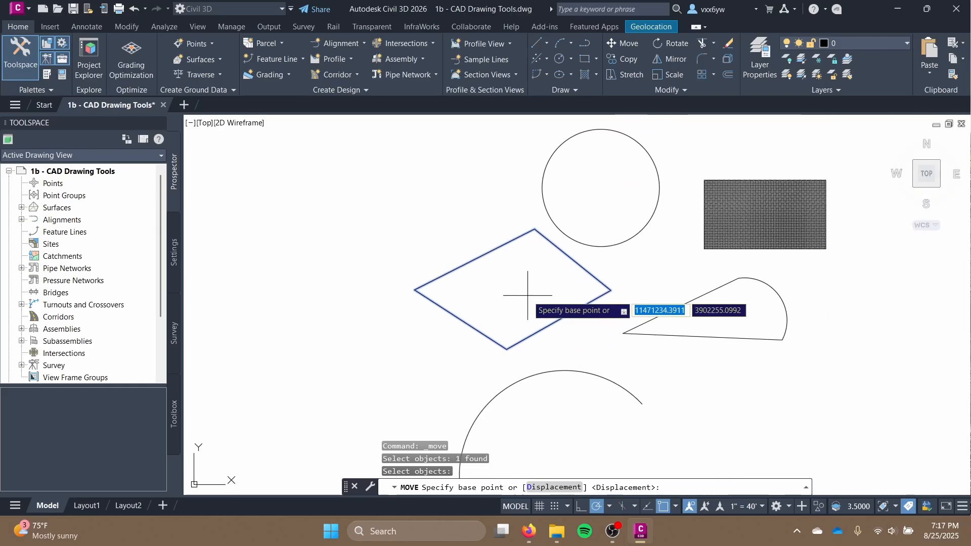
click(523, 287)
click(403, 295)
middle_drag(421, 314, 588, 258)
click(625, 46)
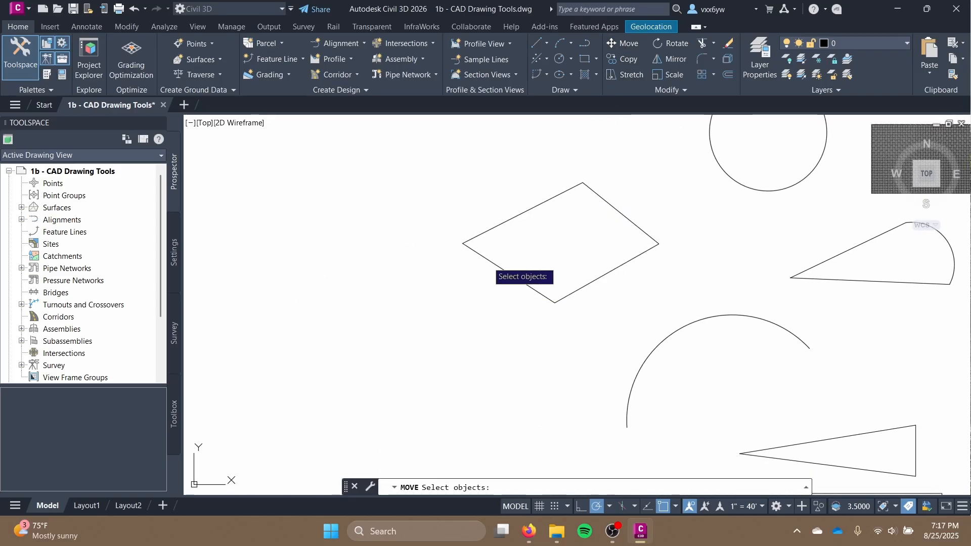
click(498, 268)
key(Return)
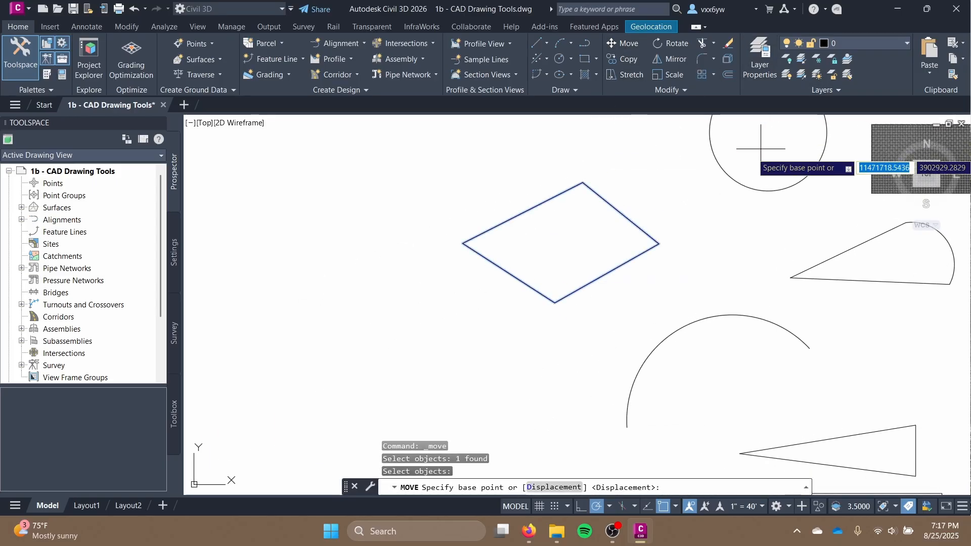
click(715, 157)
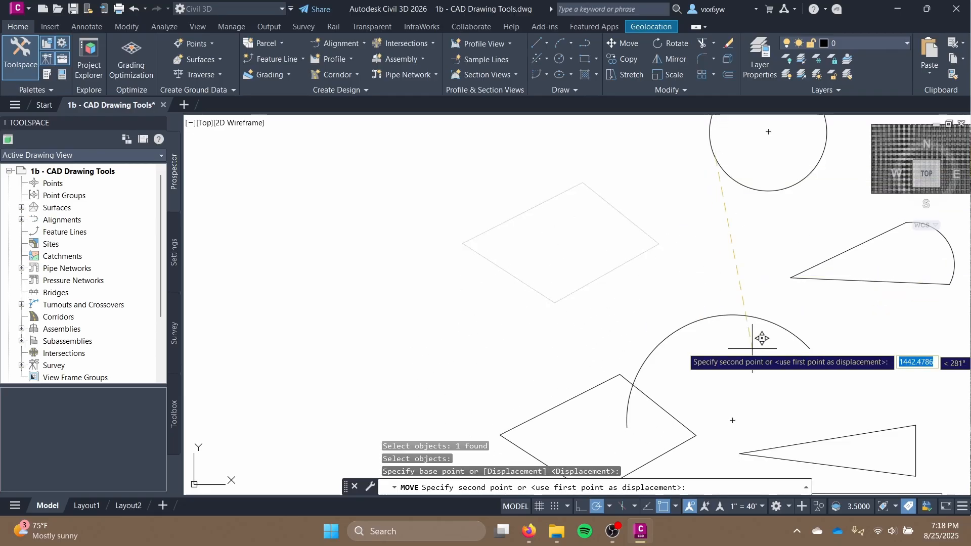
scroll(597, 253, down, 4)
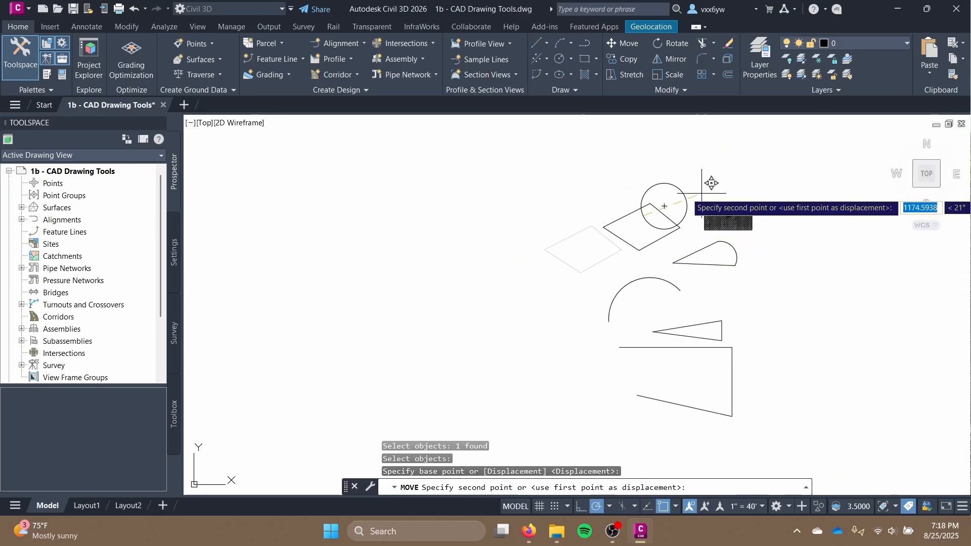
text(1)
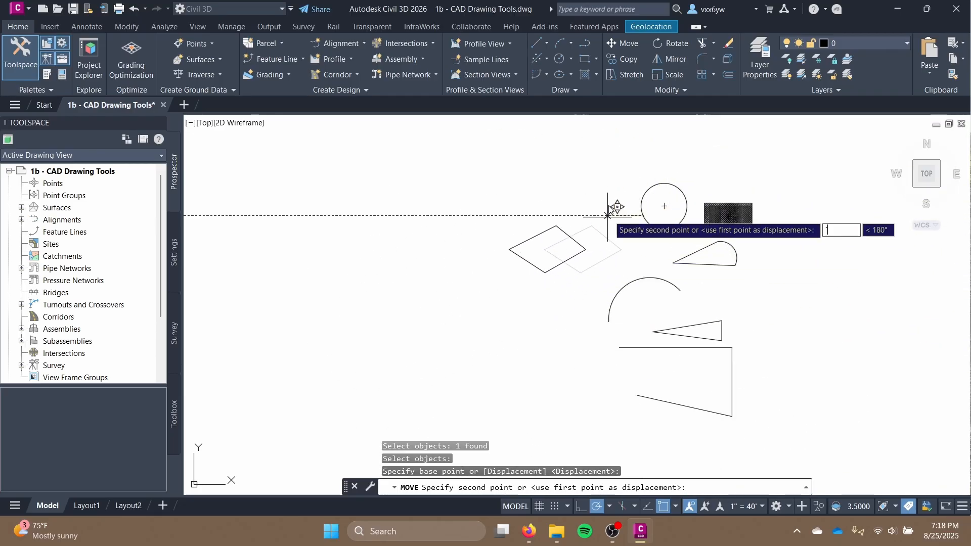
key(Escape)
- Copy the diamond to the clipboard and paste a duplicate just northwest of the original
scroll(609, 217, up, 4)
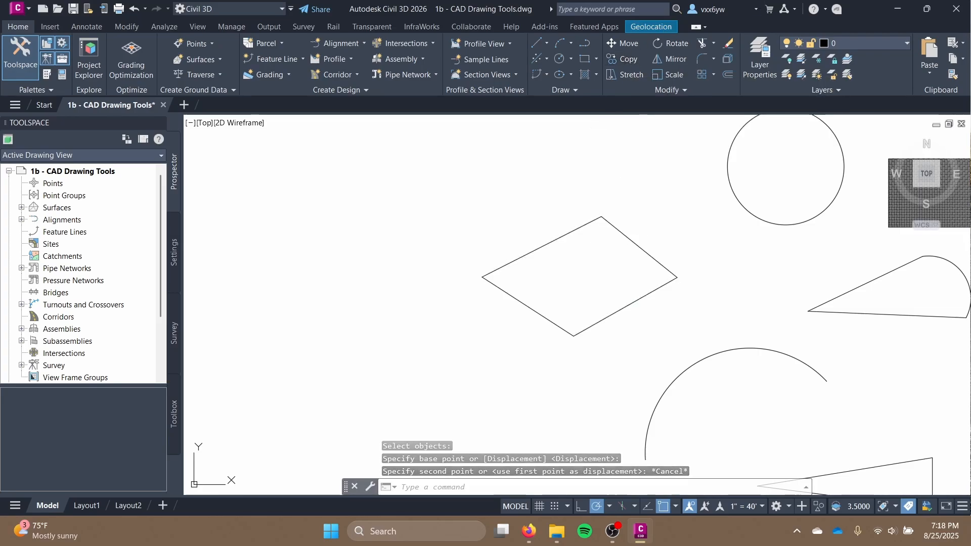
click(657, 262)
middle_drag(697, 259, 584, 301)
key(ctrl+c)
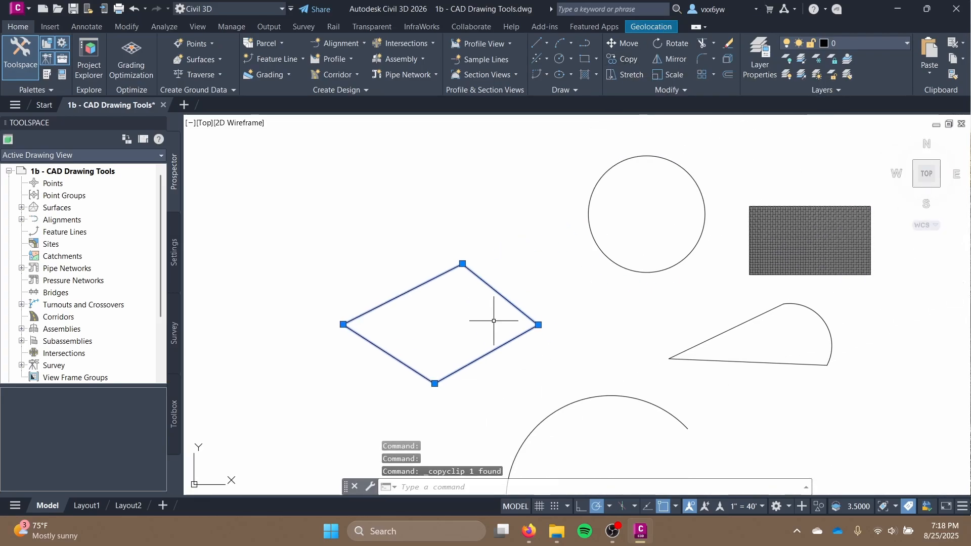
key(ctrl+v)
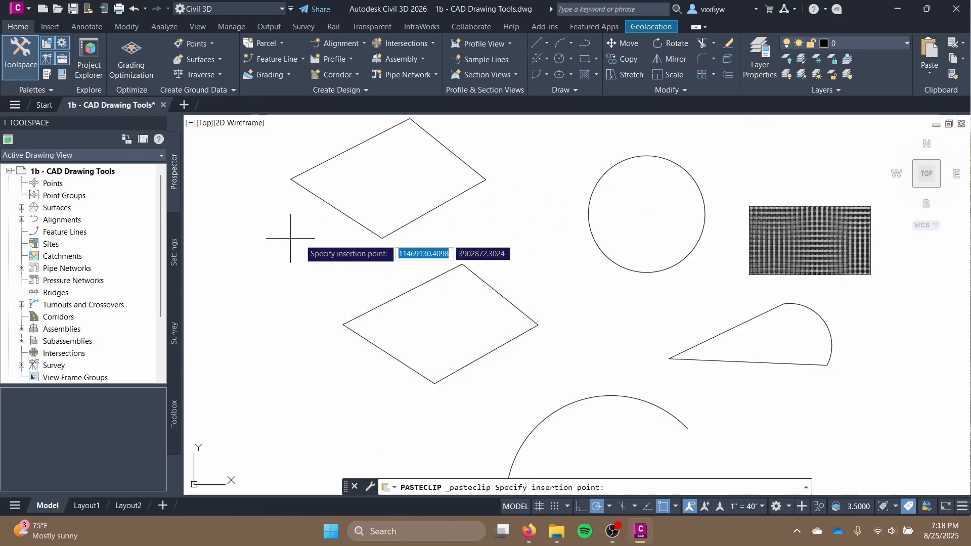
middle_drag(477, 247, 571, 310)
- Rotate the closed line-and-arc polyline about its geometric center until its sharp tip points downward
click(663, 43)
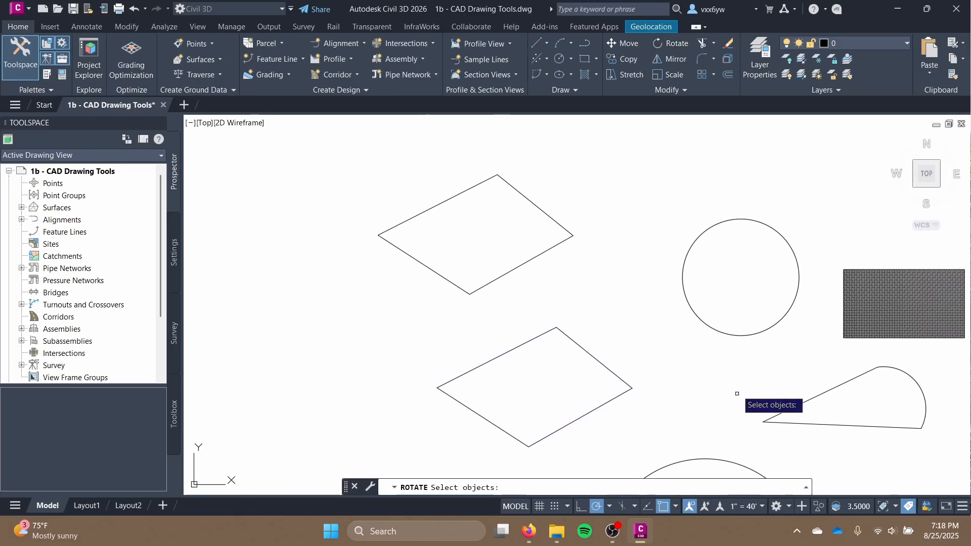
middle_drag(734, 388, 604, 266)
click(684, 271)
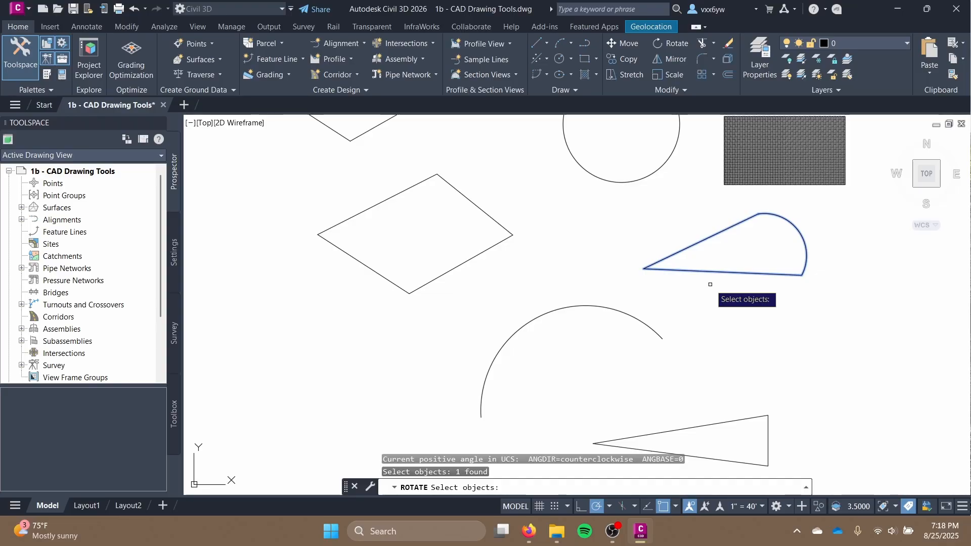
key(Return)
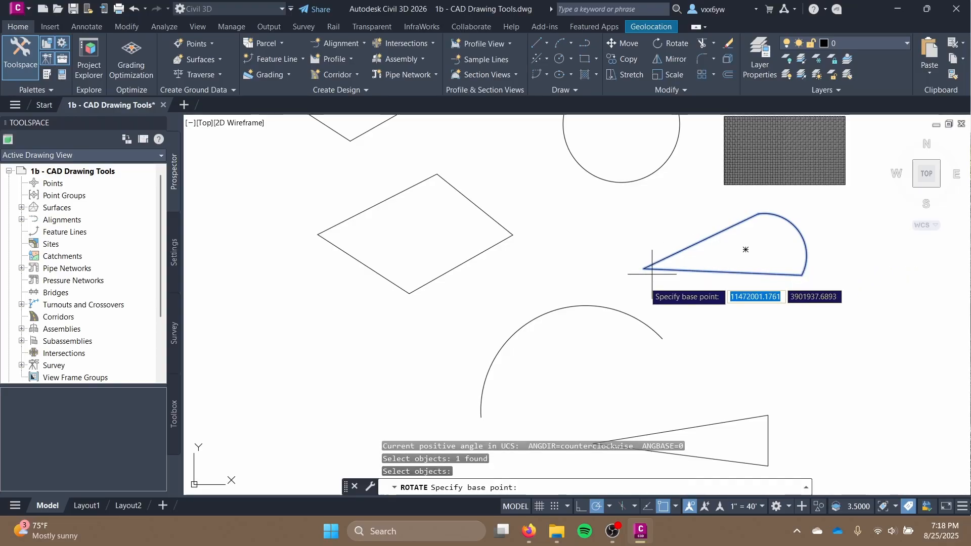
click(745, 250)
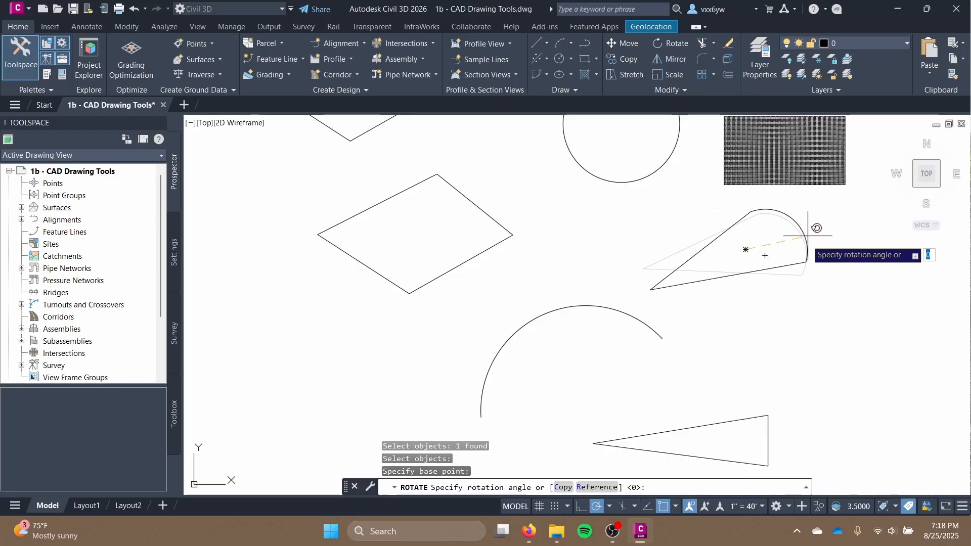
click(766, 191)
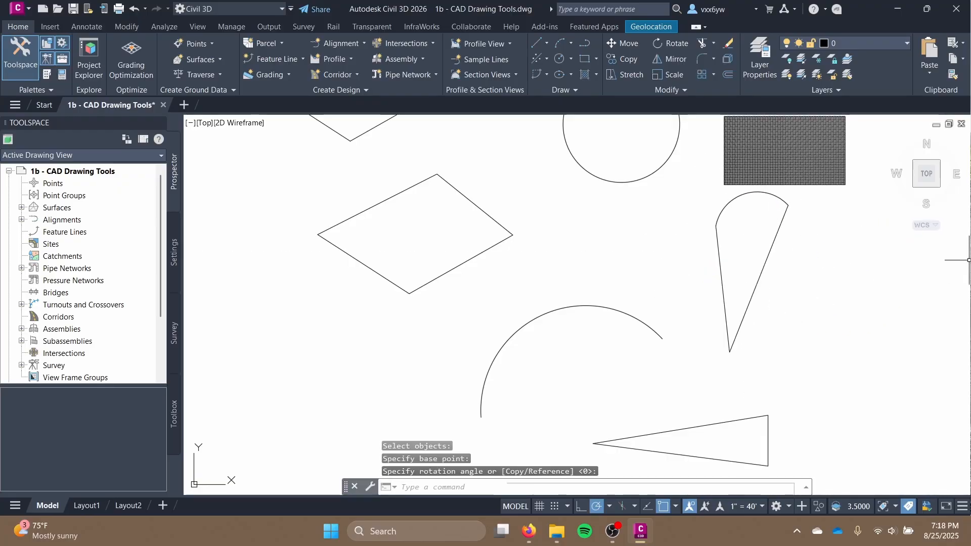
- Mirror the rotated line-and-arc polyline across a slanted line just outside its long east edge, keeping the source object
middle_drag(724, 232, 557, 249)
scroll(577, 245, up, 2)
click(673, 60)
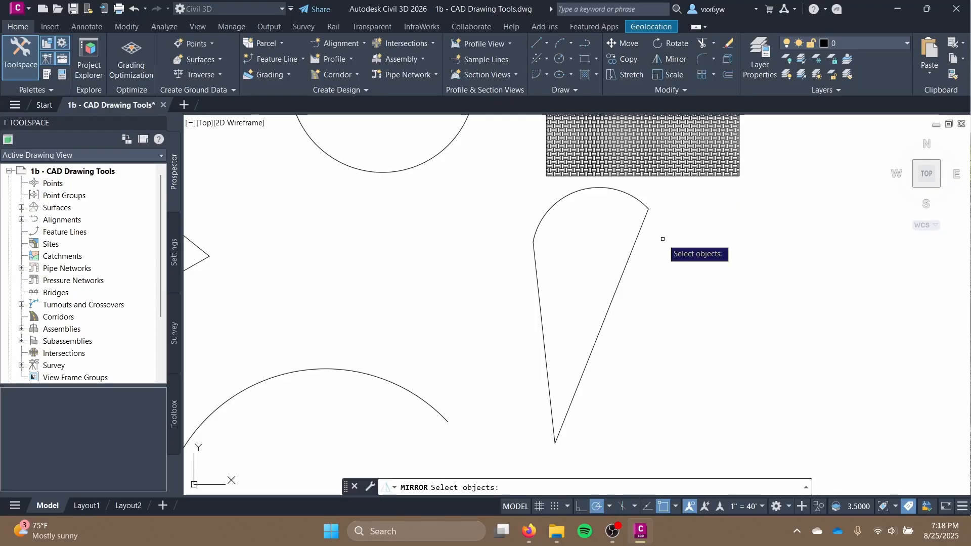
click(624, 284)
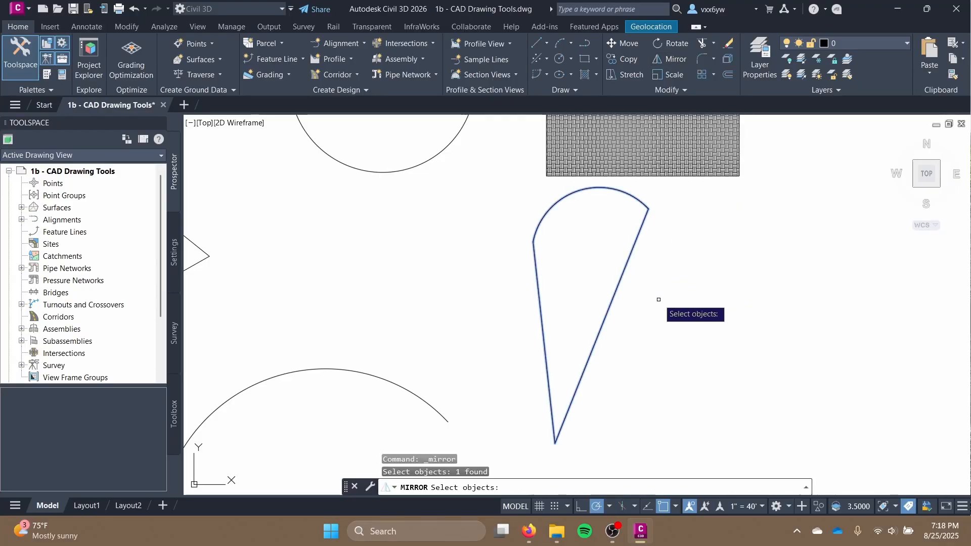
key(Return)
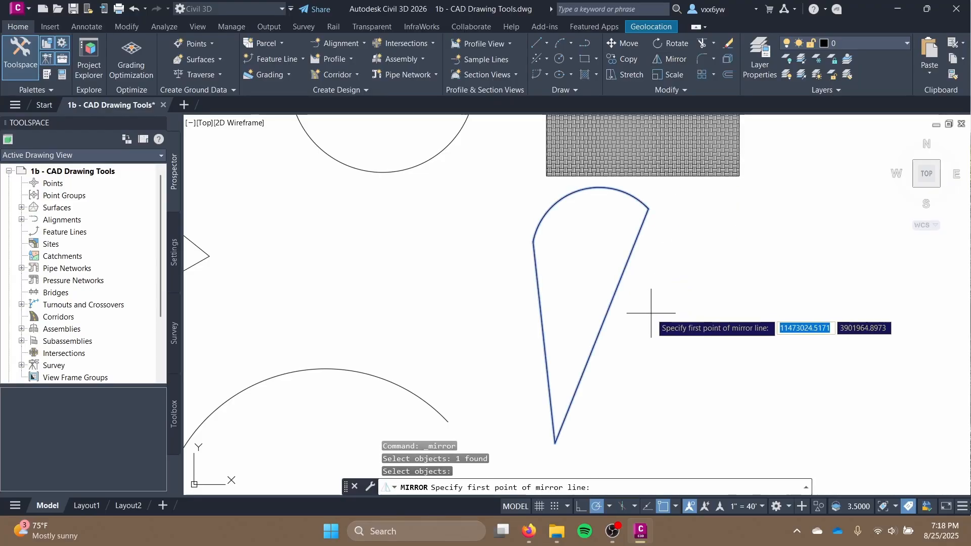
click(570, 459)
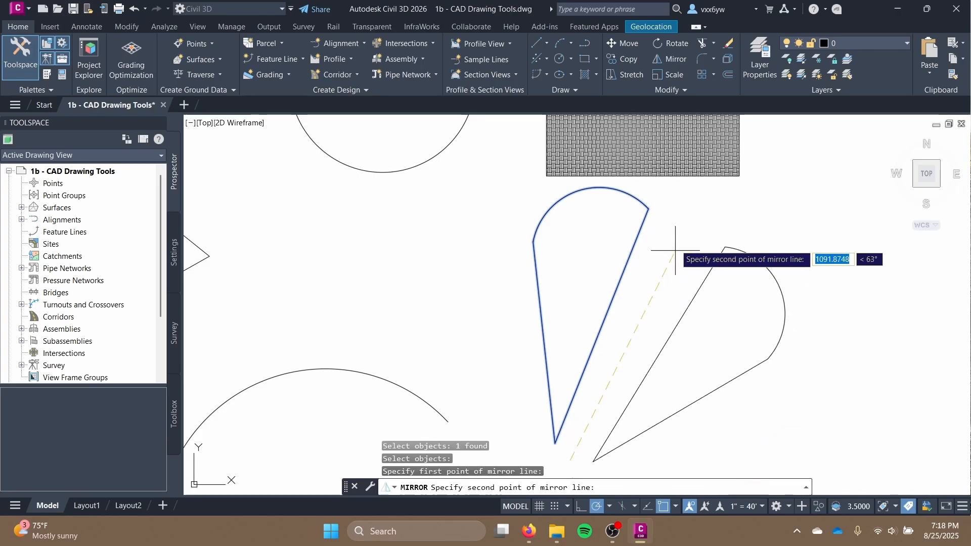
click(681, 192)
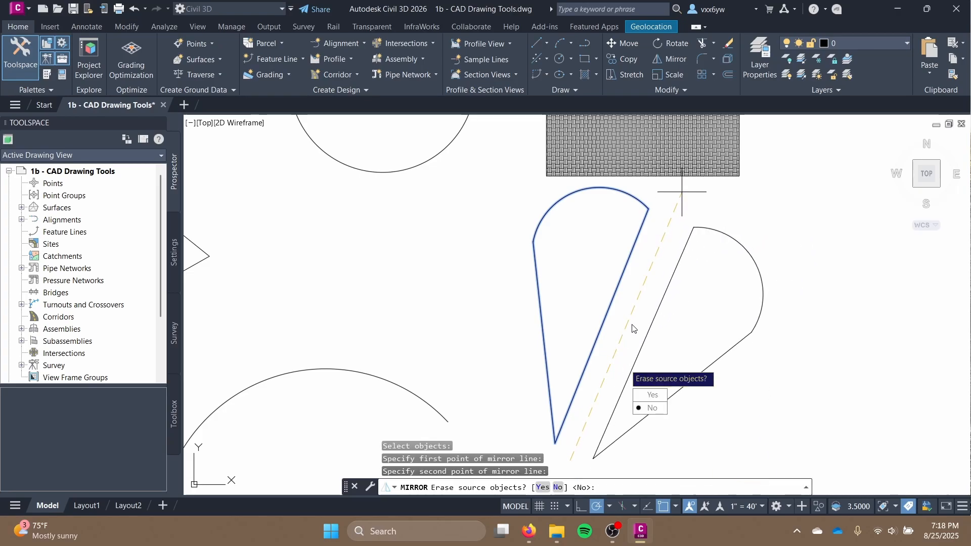
click(652, 408)
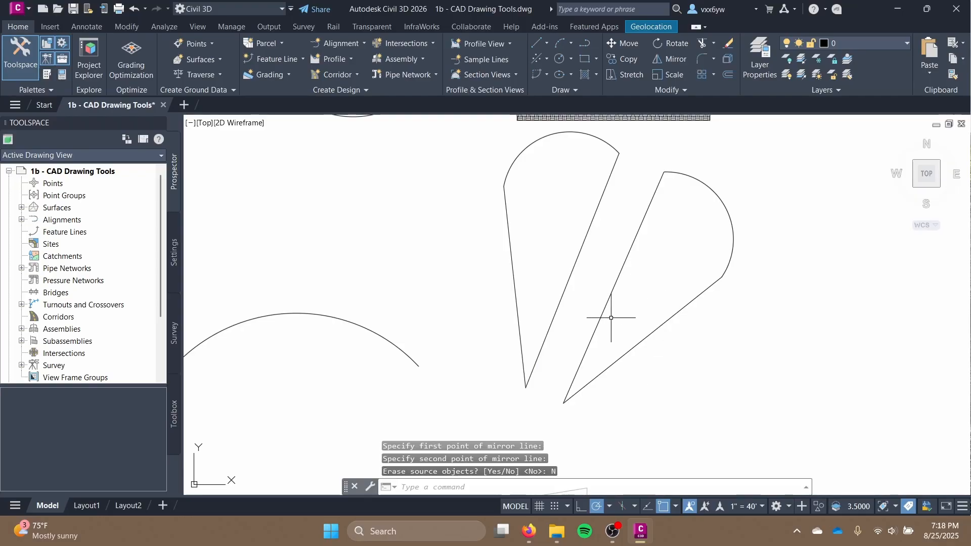
scroll(611, 317, down, 3)
scroll(617, 303, up, 3)
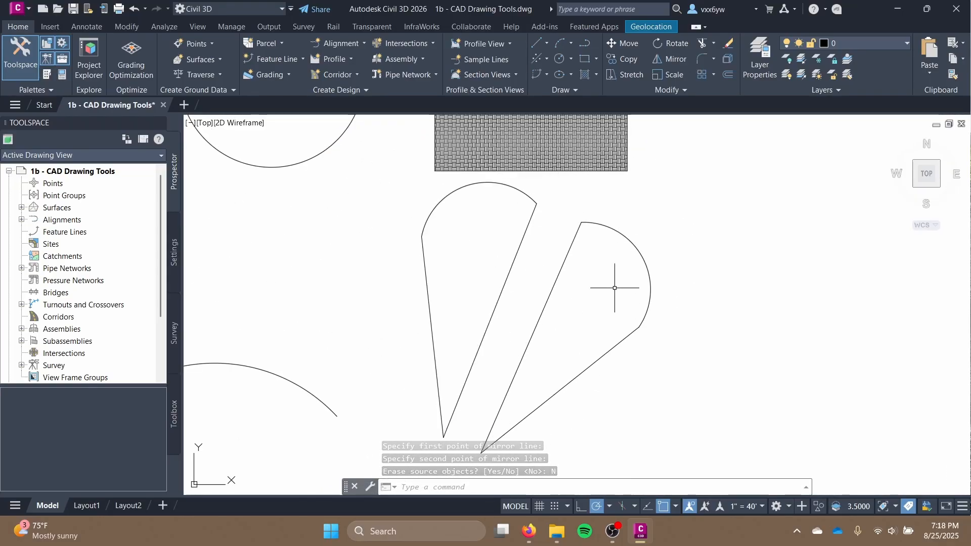
middle_drag(563, 206, 594, 142)
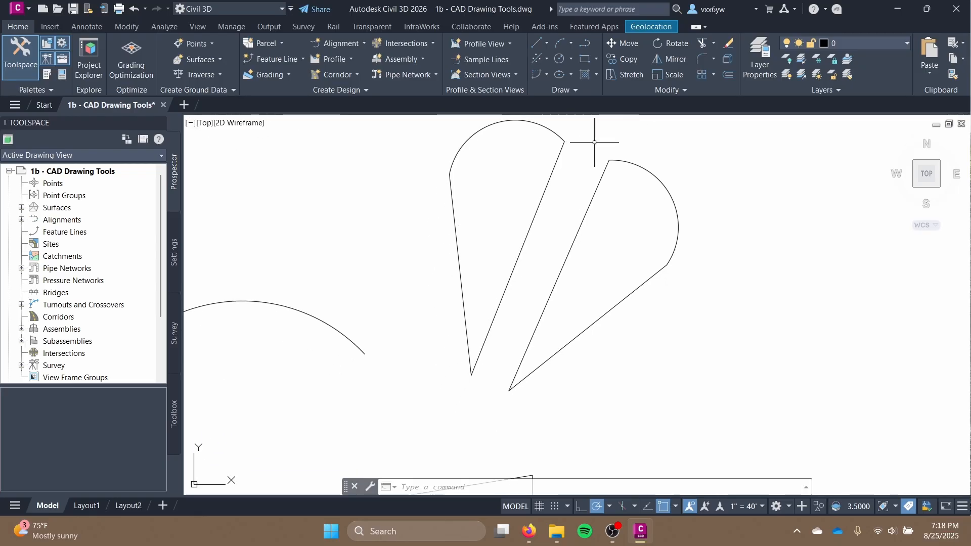
- Scale the original lower diamond by a factor of 2 from a base point inside it
mouse_move(572, 199)
middle_down()
mouse_move(620, 245)
mouse_move(758, 223)
mouse_move(771, 235)
middle_up()
scroll(621, 248, down, 2)
click(662, 74)
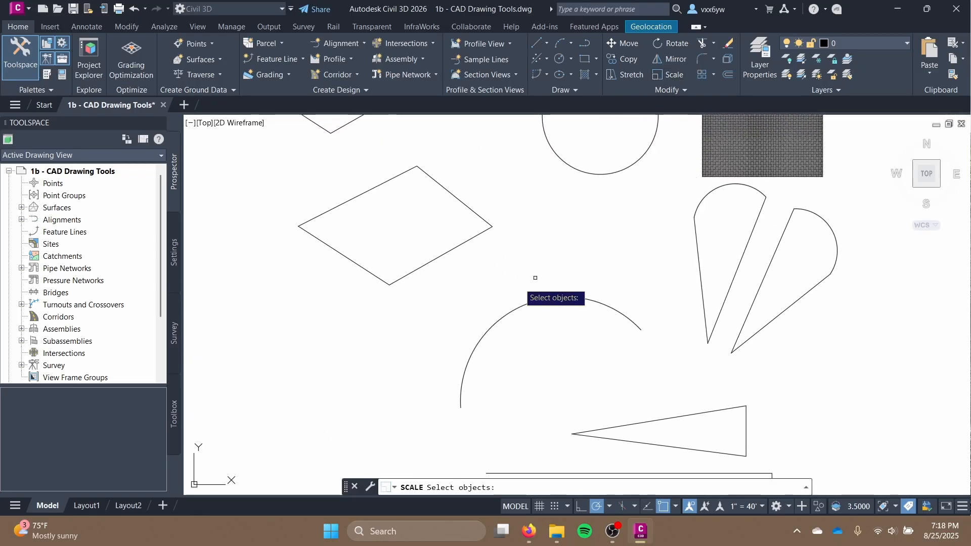
click(445, 253)
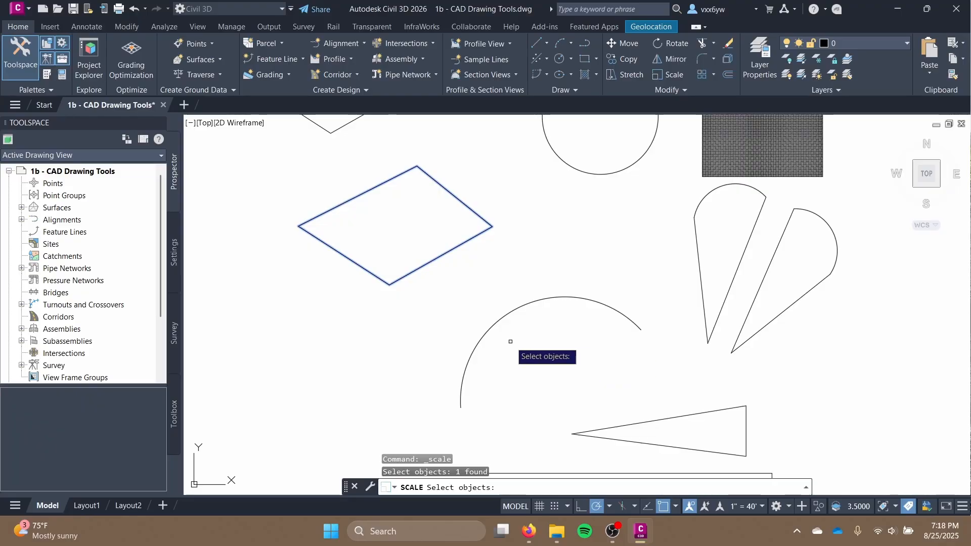
key(Return)
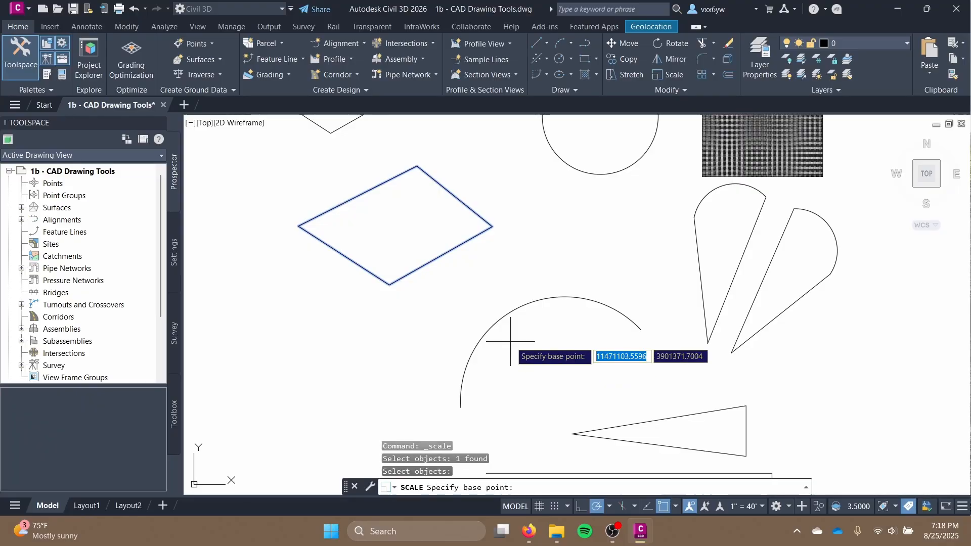
click(452, 227)
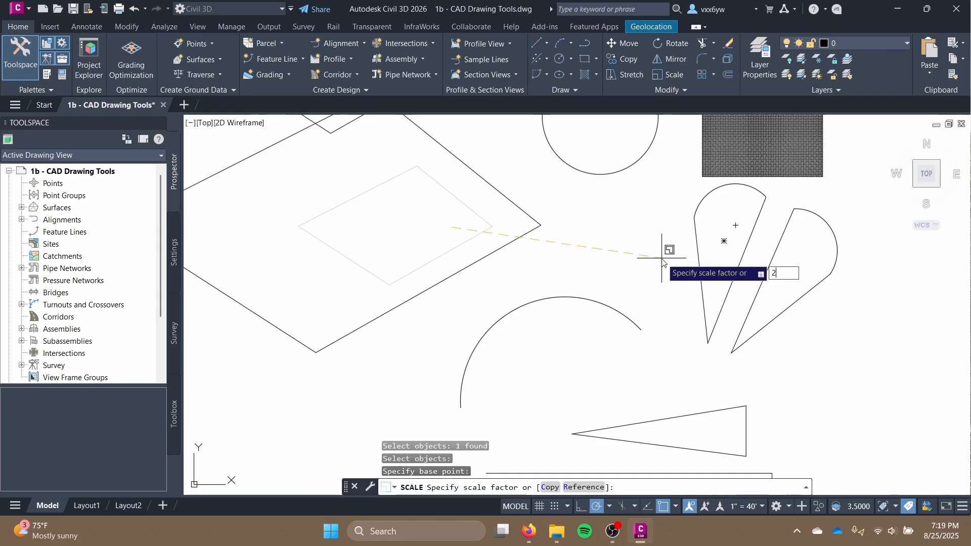
key(Return)
scroll(510, 270, down, 2)
mouse_move(521, 270)
middle_down()
mouse_move(584, 306)
mouse_move(628, 385)
mouse_move(620, 365)
middle_up()
scroll(581, 305, up, 2)
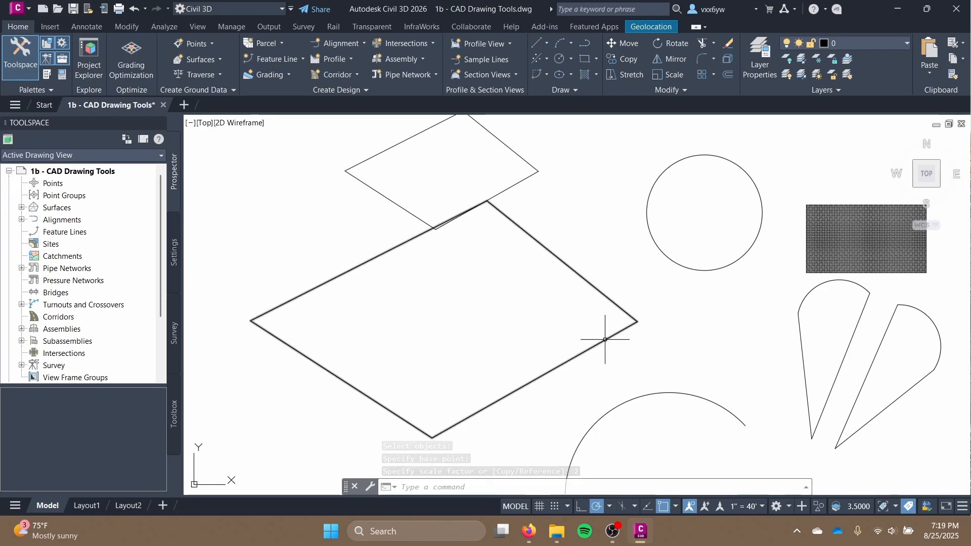
- Move the two diamonds and the circle together a short distance west and slightly north
scroll(607, 335, up, 2)
scroll(604, 339, down, 2)
scroll(627, 339, up, 1)
scroll(655, 338, down, 3)
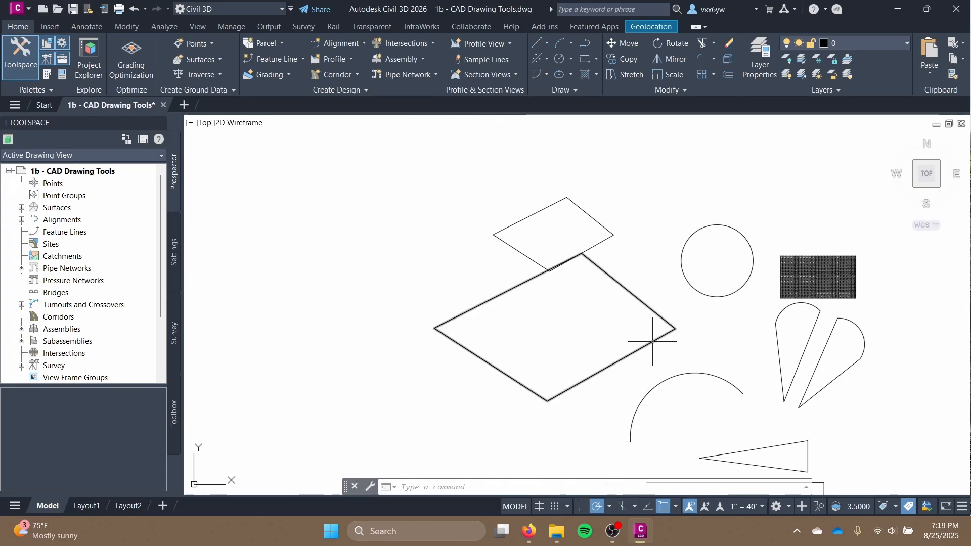
click(656, 338)
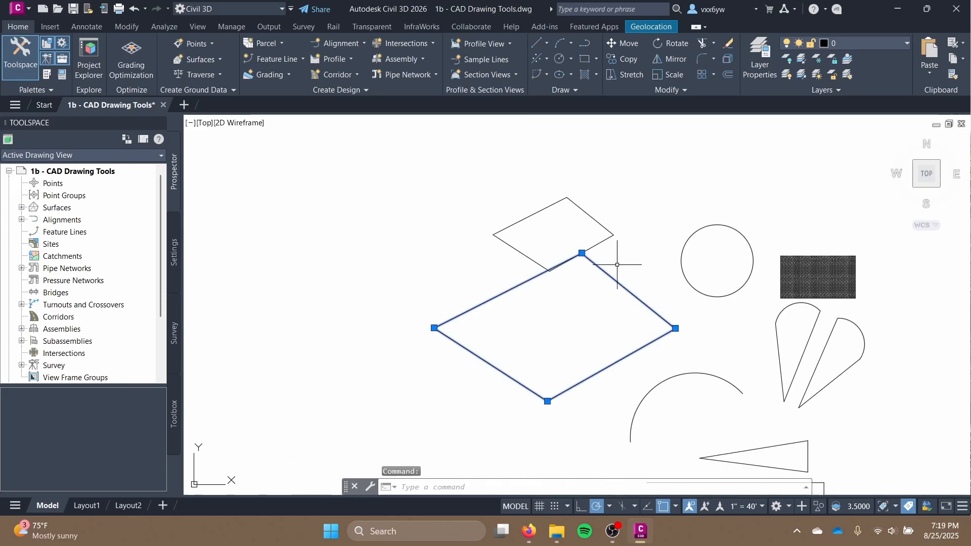
click(691, 282)
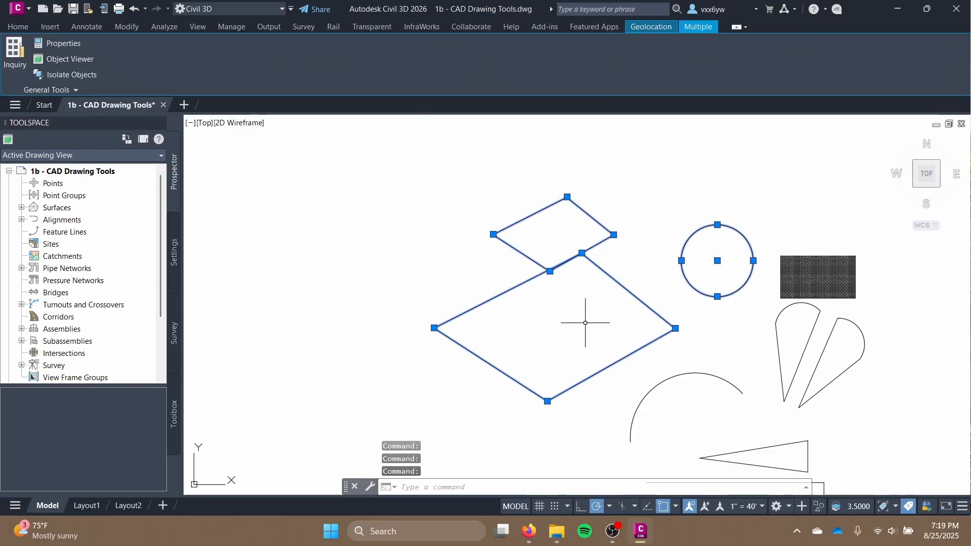
right_click(618, 279)
mouse_move(703, 350)
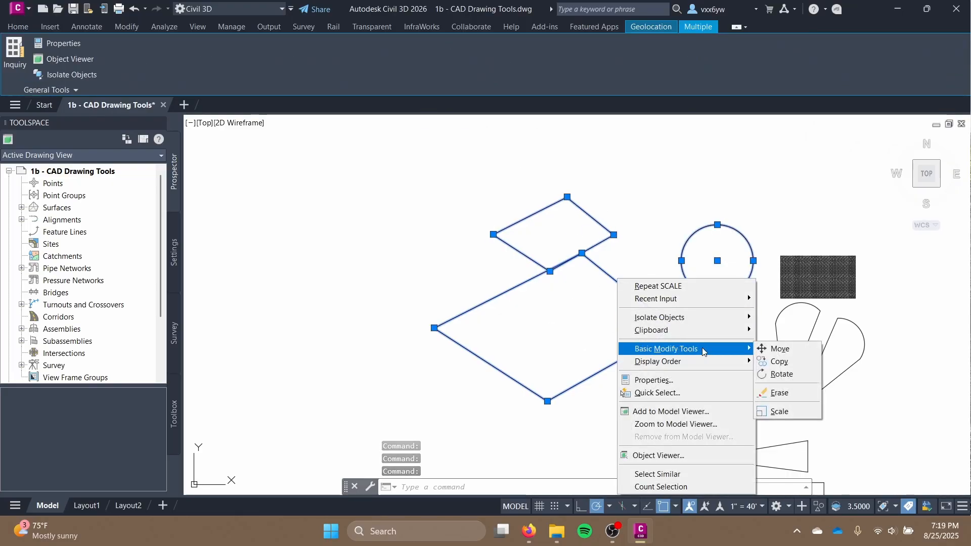
click(779, 349)
click(640, 262)
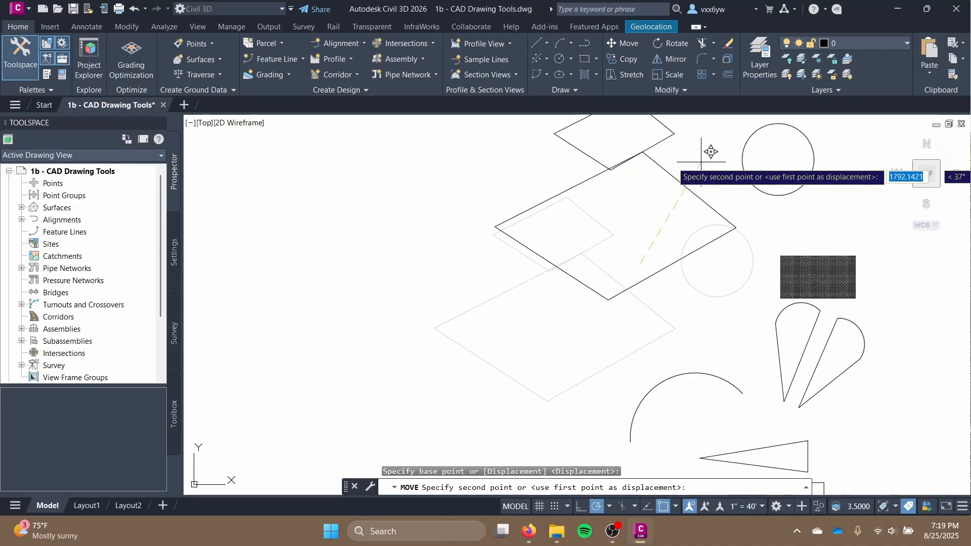
click(605, 254)
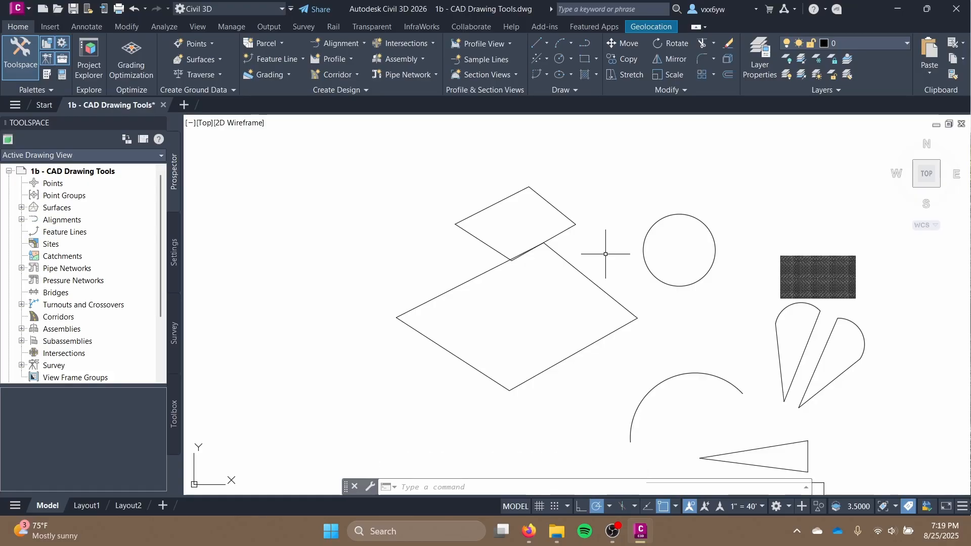
key(ctrl+z)
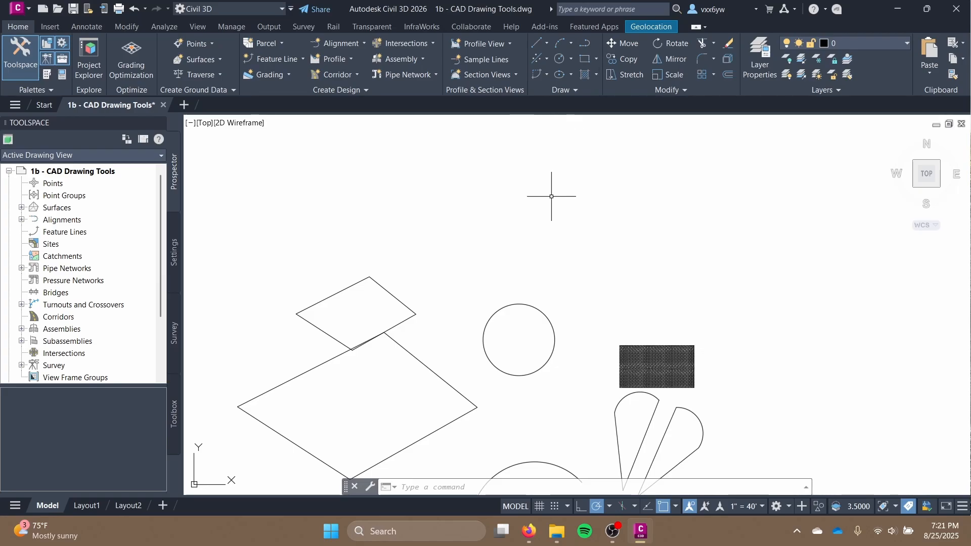
scroll(551, 196, up, 2)
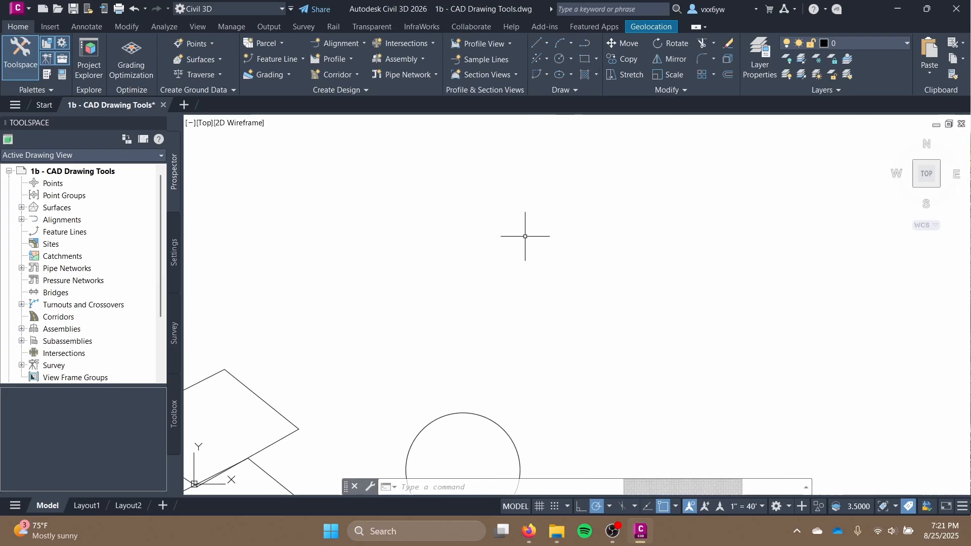
click(714, 59)
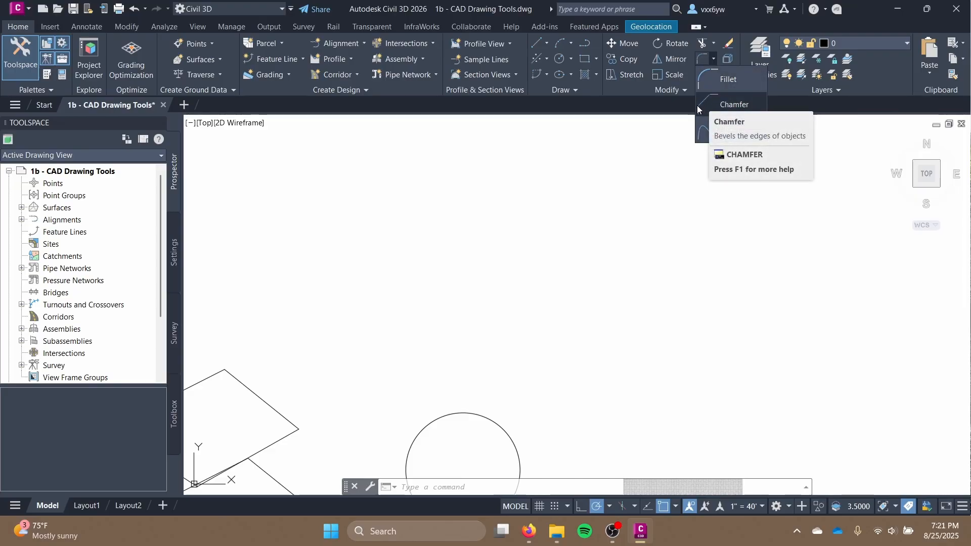
click(506, 268)
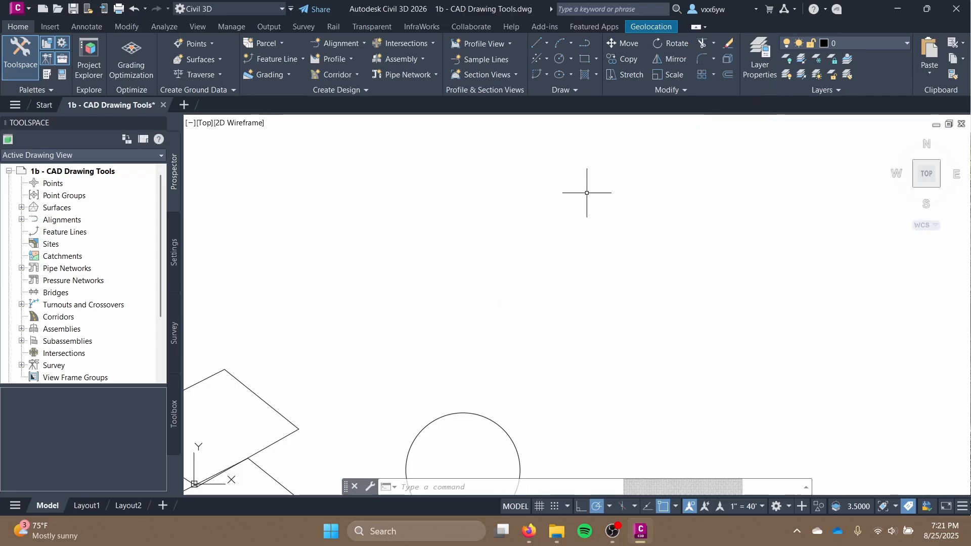
scroll(503, 253, down, 4)
mouse_move(503, 253)
middle_down()
mouse_move(533, 191)
mouse_move(520, 211)
middle_up()
scroll(513, 210, up, 2)
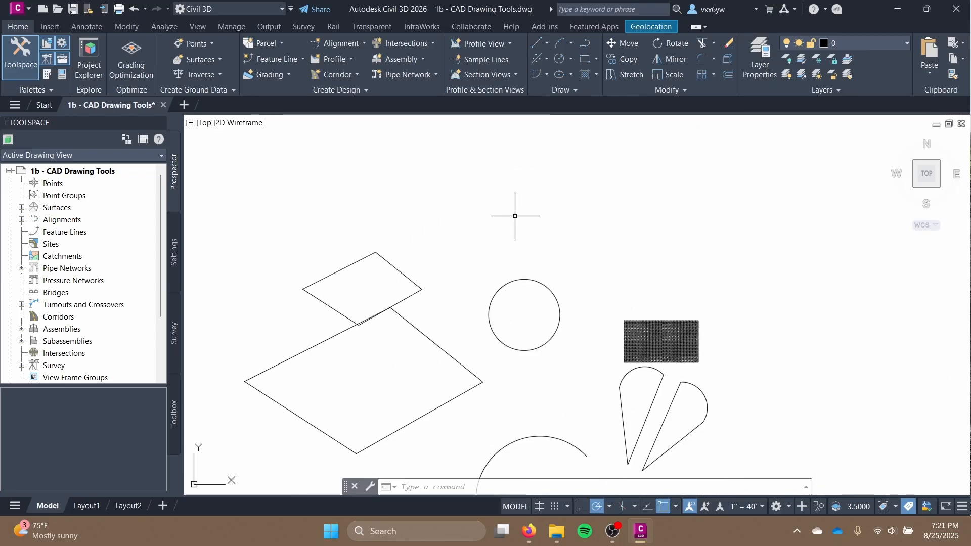
click(713, 60)
scroll(463, 269, down, 4)
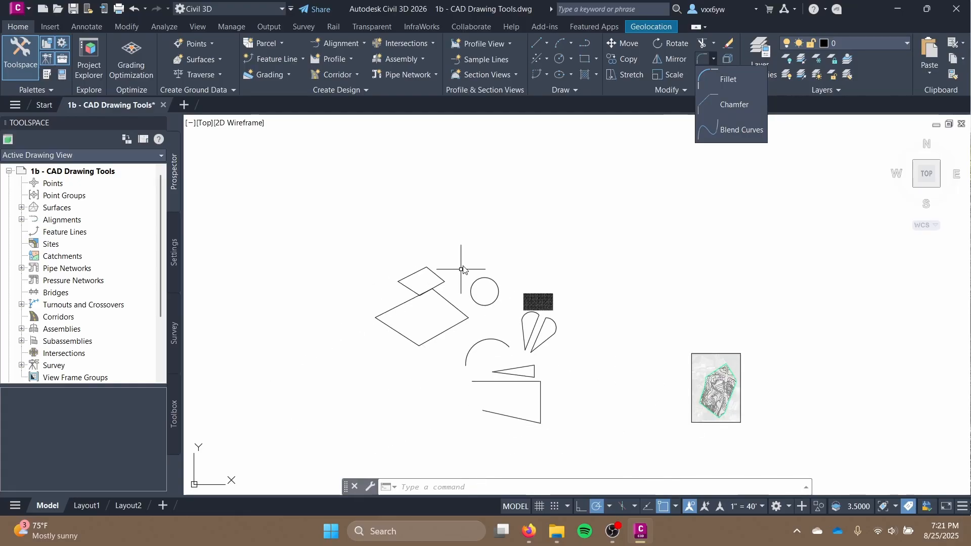
click(476, 254)
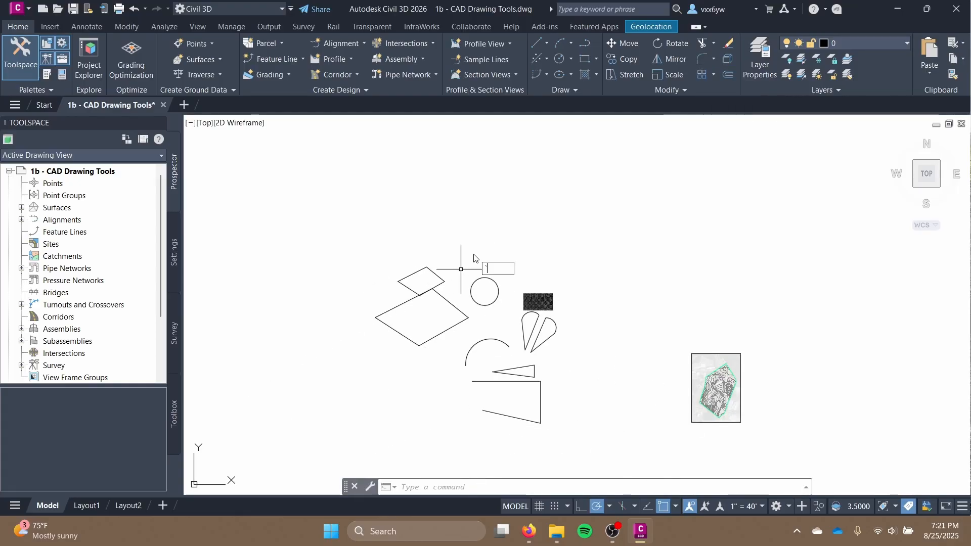
- Draw an L shape in the empty area north of the circle with a vertical line down and a horizontal line east
mouse_move(472, 226)
middle_down()
mouse_move(492, 268)
mouse_move(466, 285)
middle_up()
scroll(491, 260, up, 4)
scroll(466, 286, up, 2)
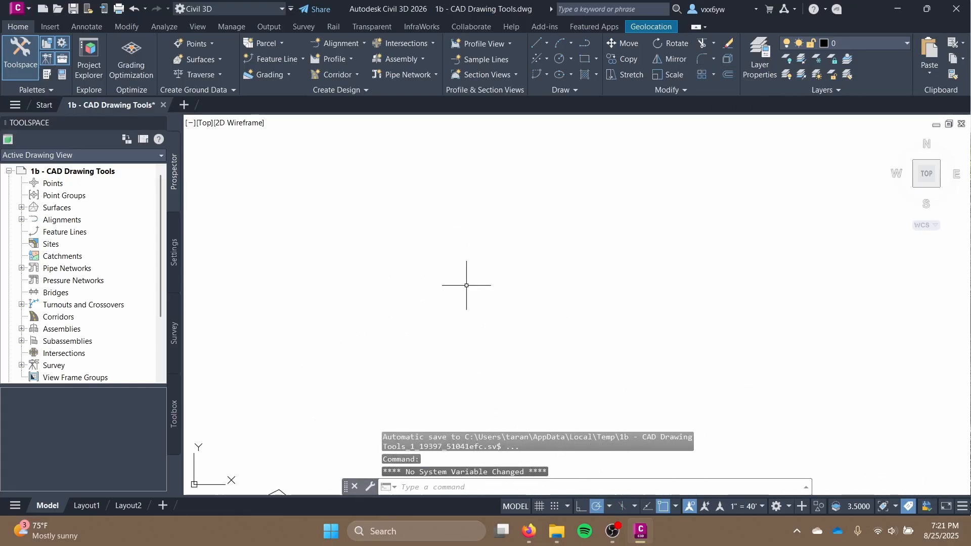
key(Return)
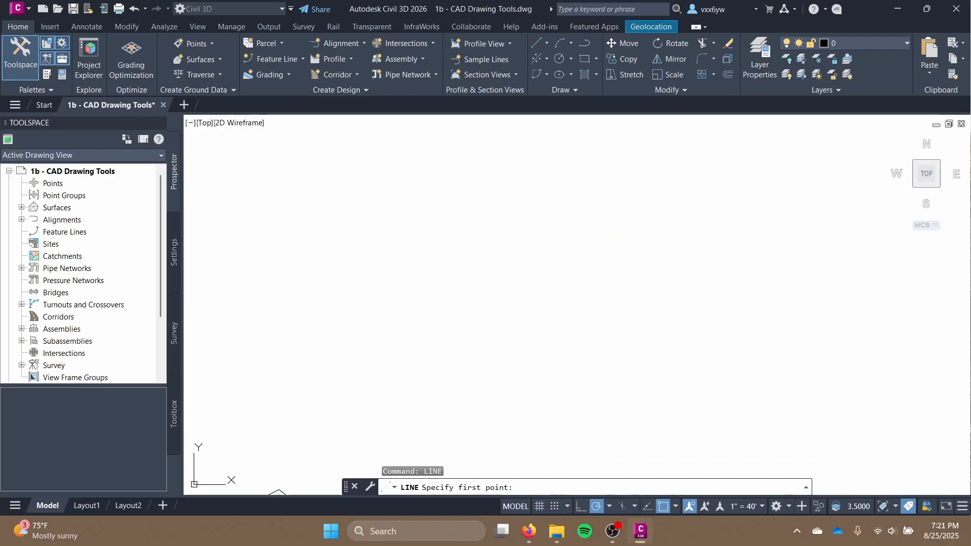
click(469, 221)
click(486, 404)
click(665, 405)
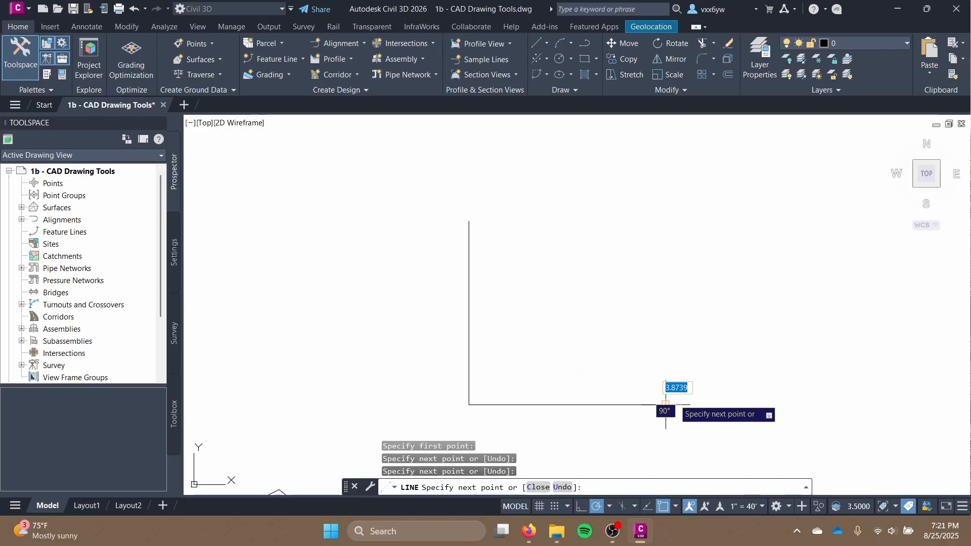
key(Return)
- Try to fillet the L shape's corner between its vertical and horizontal lines, leaving the fillet radius at its default
scroll(434, 390, up, 4)
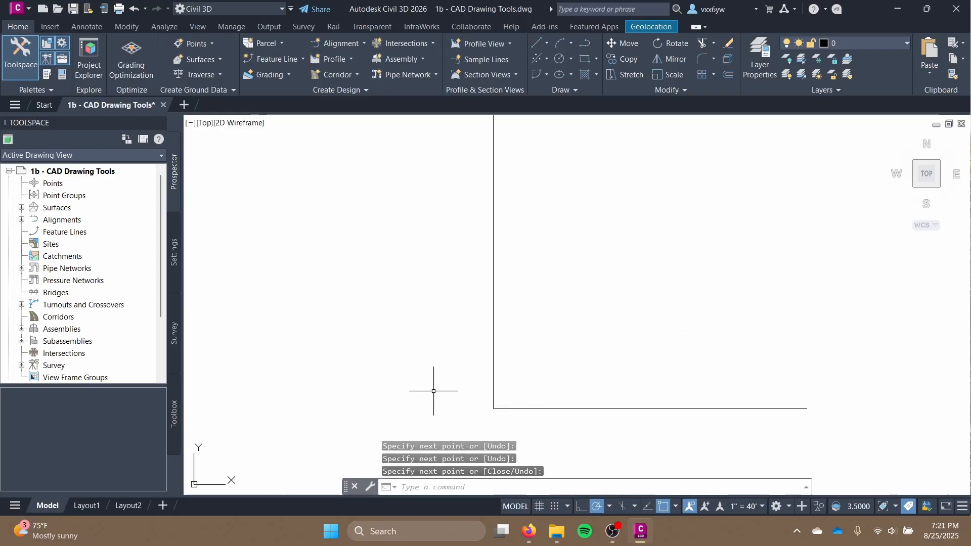
click(717, 55)
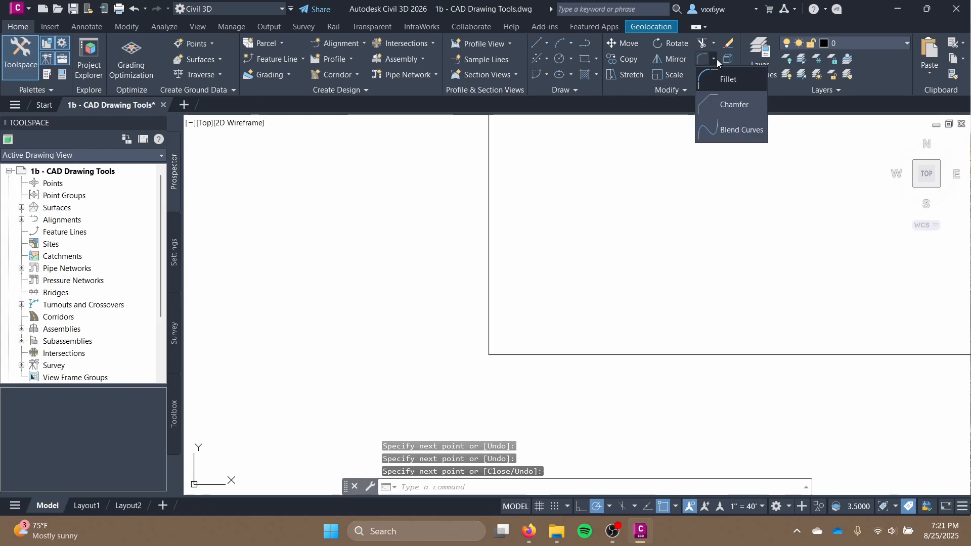
click(721, 77)
click(488, 339)
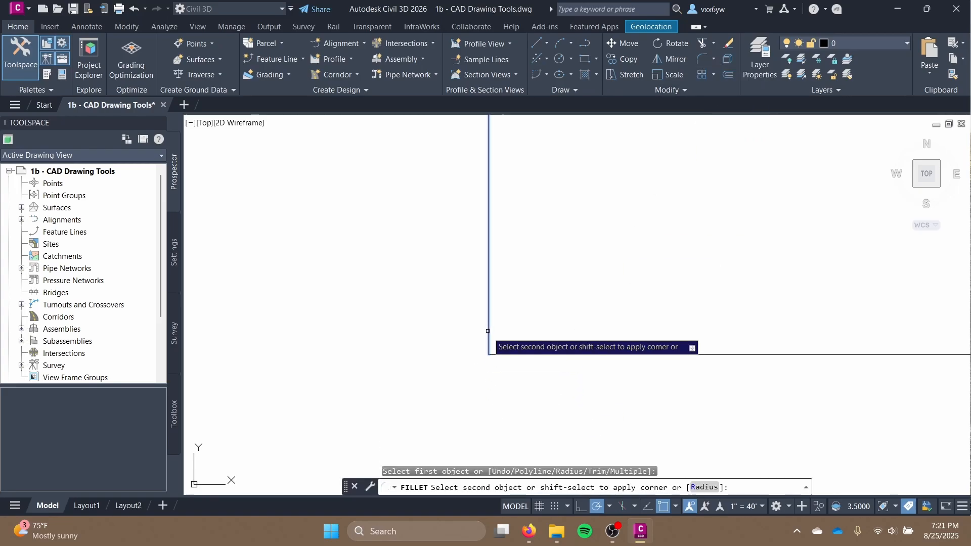
click(547, 355)
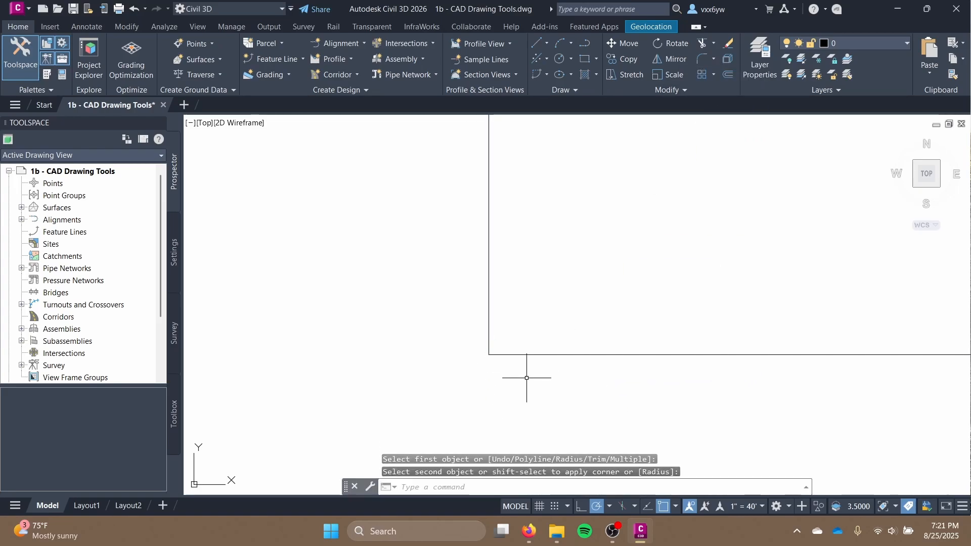
mouse_move(520, 373)
middle_down()
mouse_move(367, 315)
mouse_move(418, 349)
middle_up()
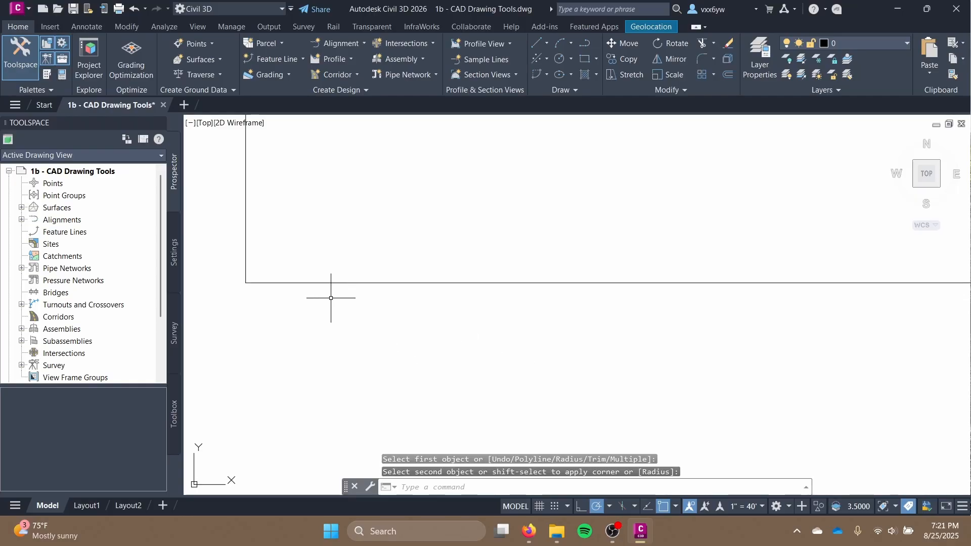
mouse_move(297, 282)
middle_down()
mouse_move(401, 330)
mouse_move(397, 308)
middle_up()
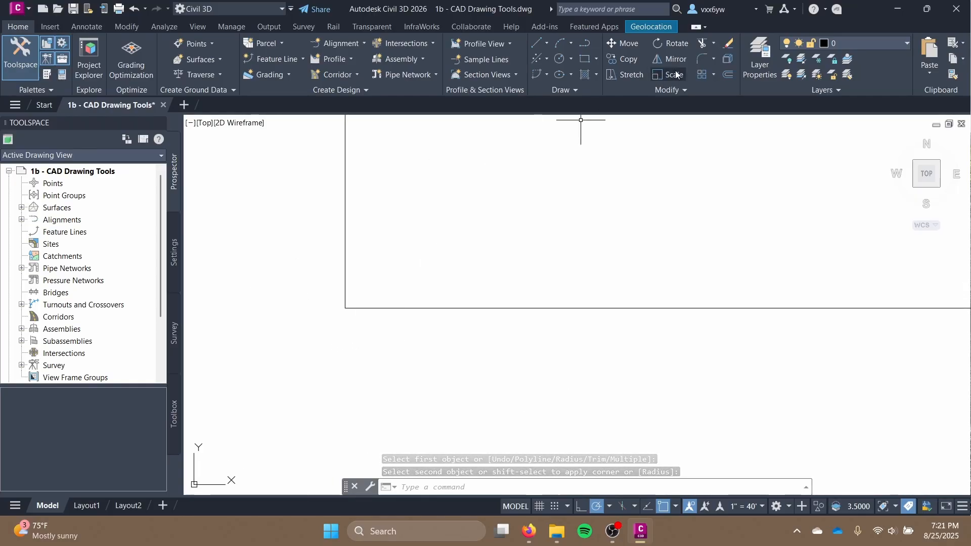
- Fillet the corner between the L shape's vertical and horizontal lines with a radius of 10
click(713, 58)
click(714, 80)
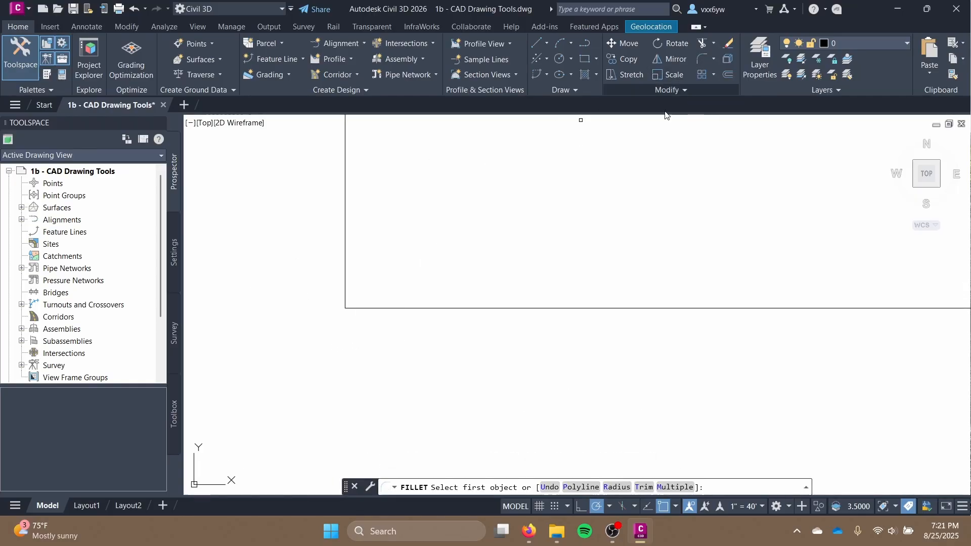
click(344, 277)
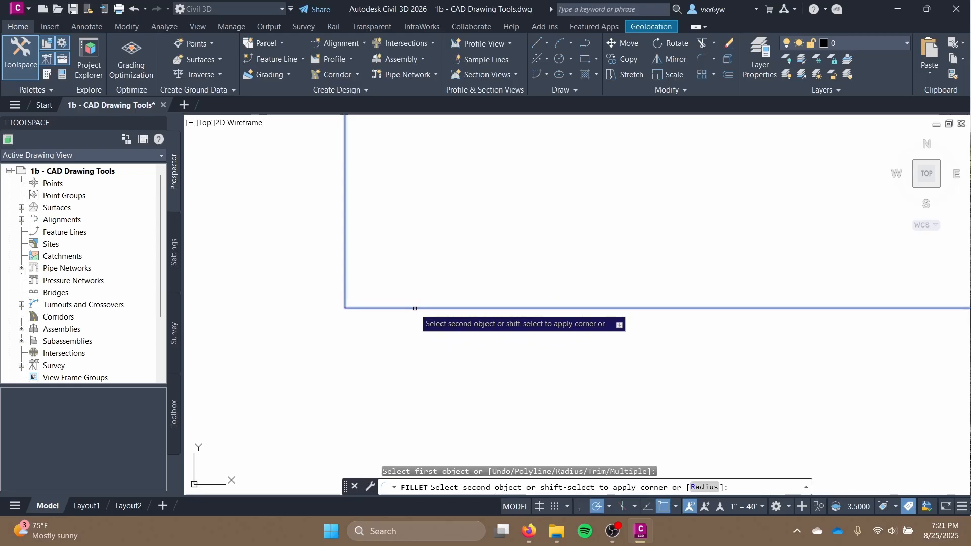
click(703, 487)
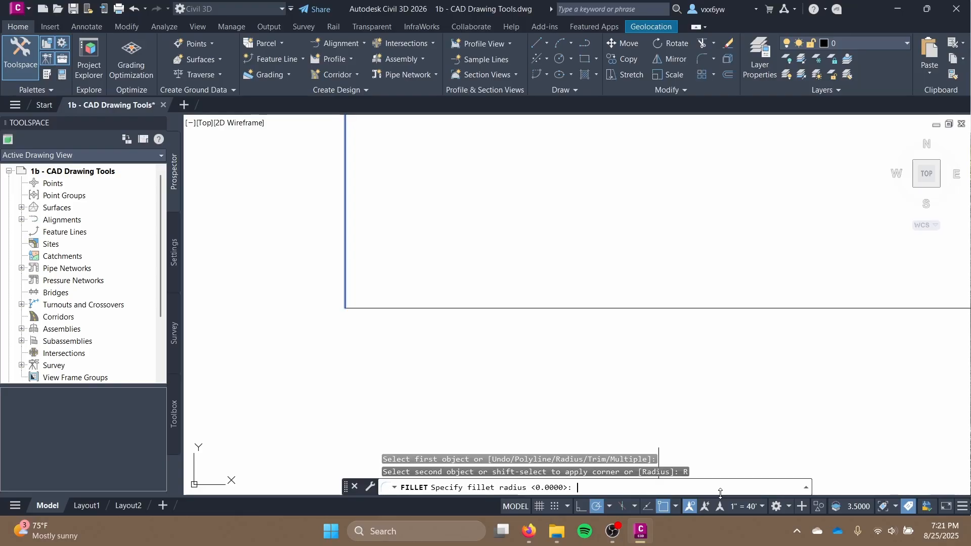
text(10)
key(Return)
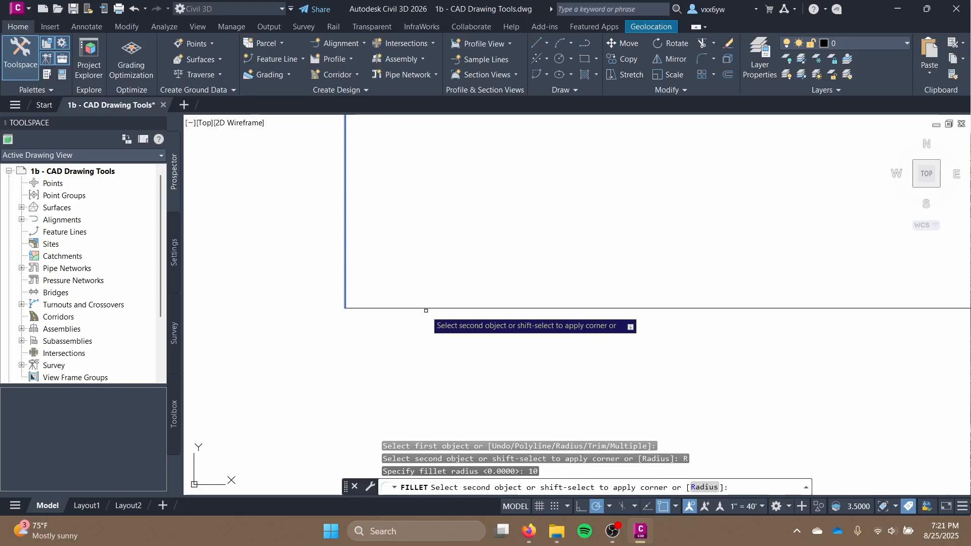
scroll(511, 311, down, 6)
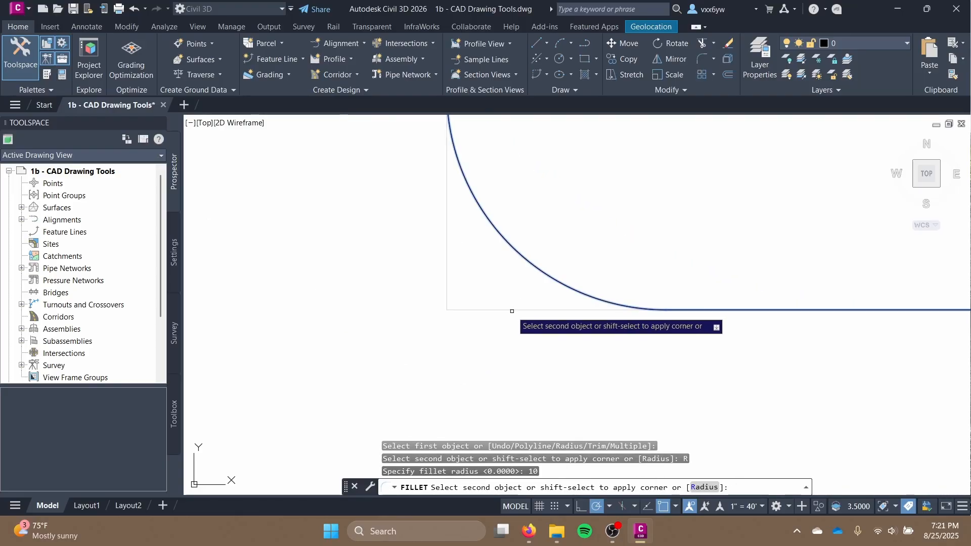
click(515, 311)
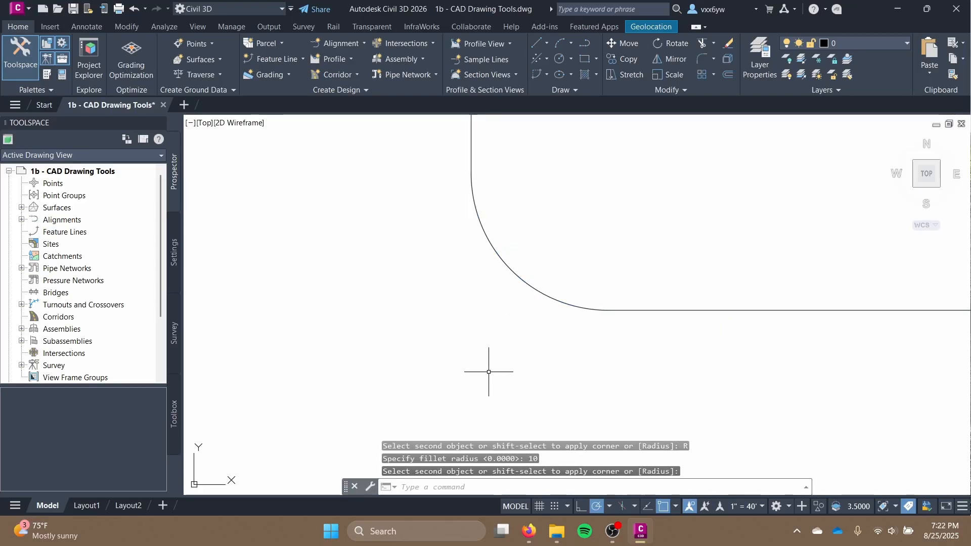
- Examine the rounded corner of the L shape from far away and close up to judge its size
scroll(418, 385, down, 6)
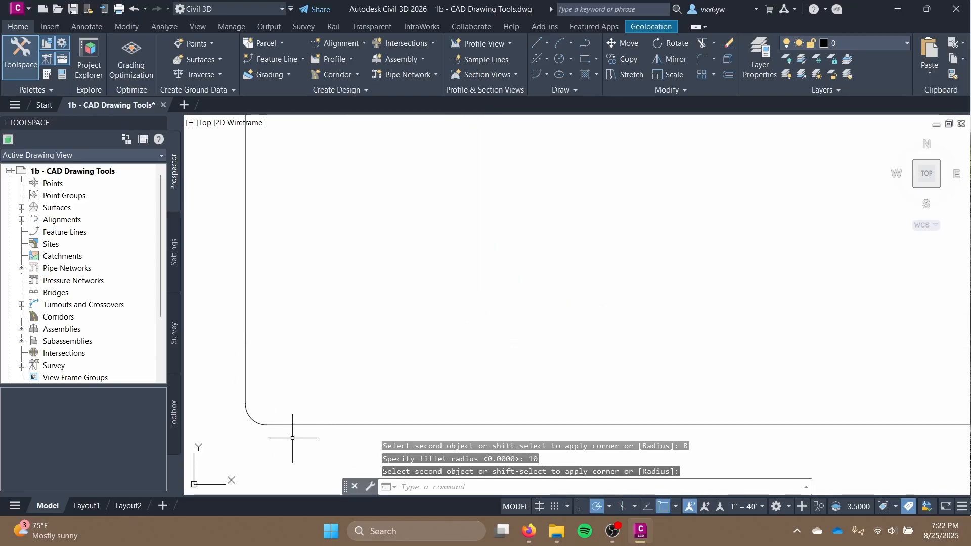
scroll(250, 394, down, 4)
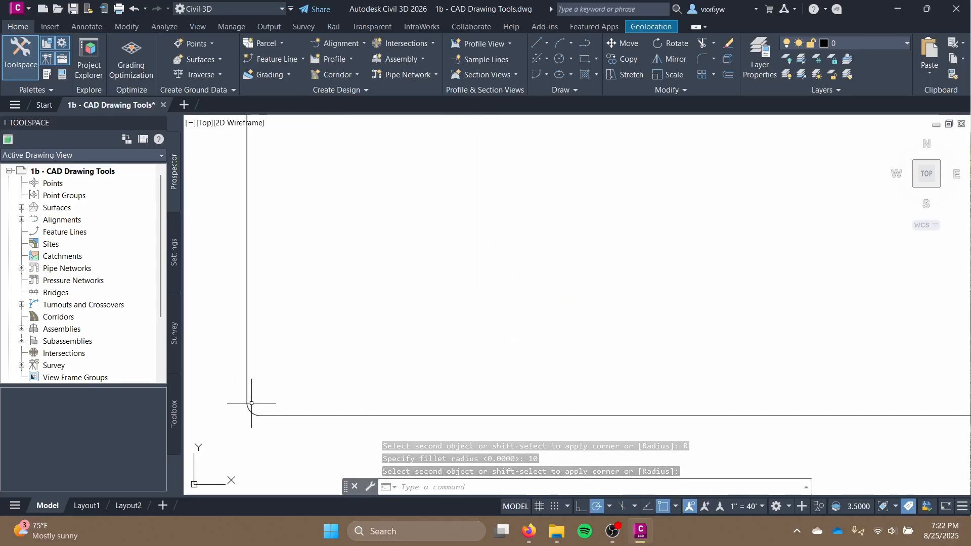
scroll(251, 401, down, 2)
mouse_move(251, 401)
middle_down()
mouse_move(272, 416)
mouse_move(302, 347)
middle_up()
scroll(283, 407, down, 4)
scroll(283, 408, up, 2)
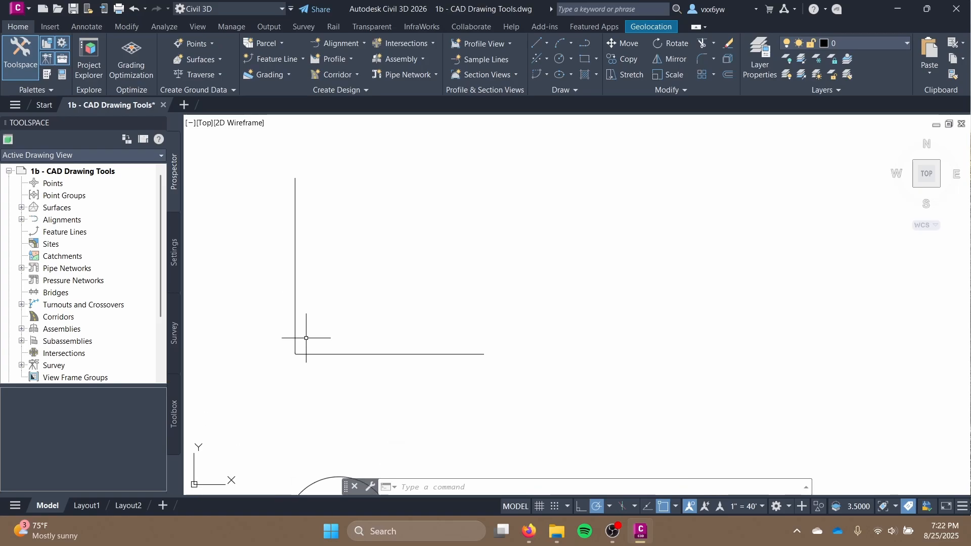
scroll(297, 342, up, 10)
mouse_move(273, 447)
middle_down()
mouse_move(304, 306)
mouse_move(303, 321)
mouse_move(367, 365)
middle_up()
scroll(303, 314, up, 10)
scroll(293, 327, down, 5)
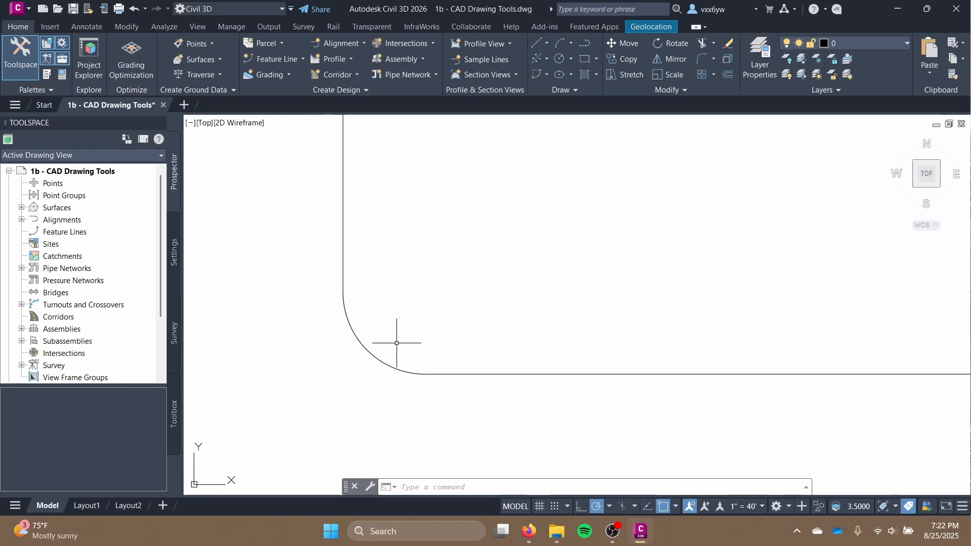
scroll(364, 345, down, 6)
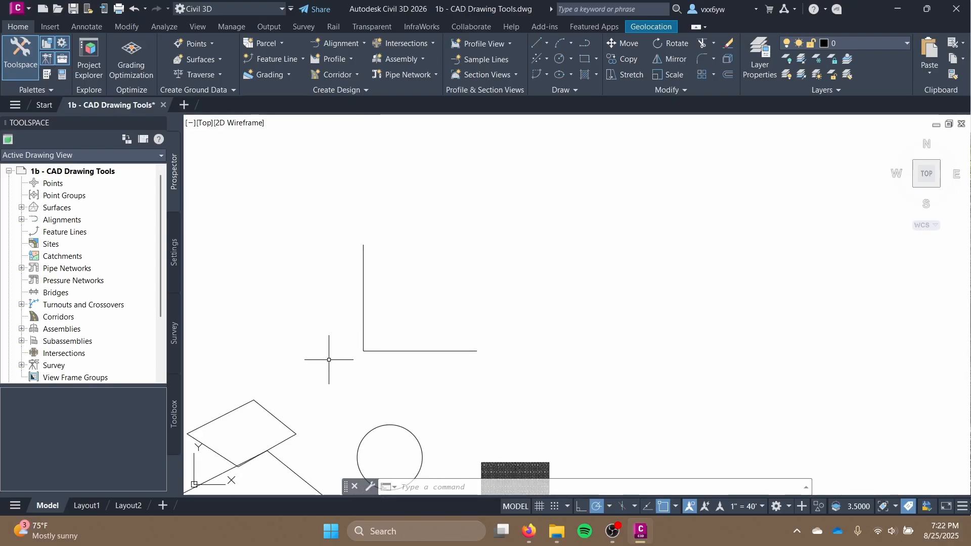
middle_drag(466, 314, 716, 180)
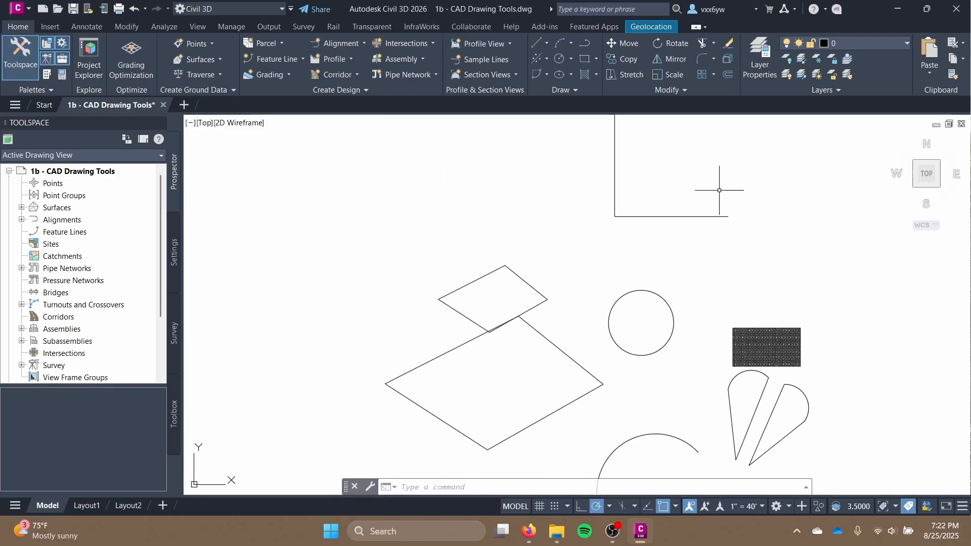
click(729, 44)
click(534, 308)
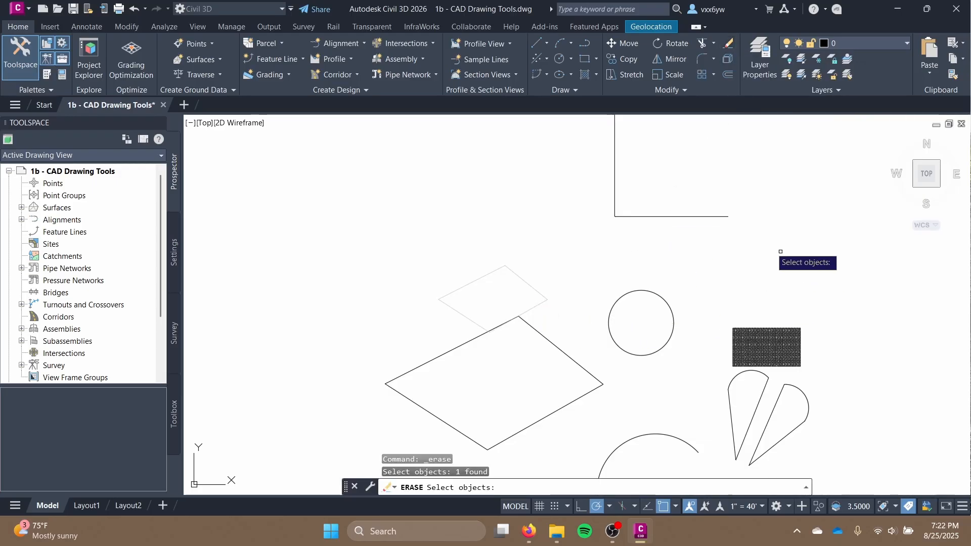
key(Escape)
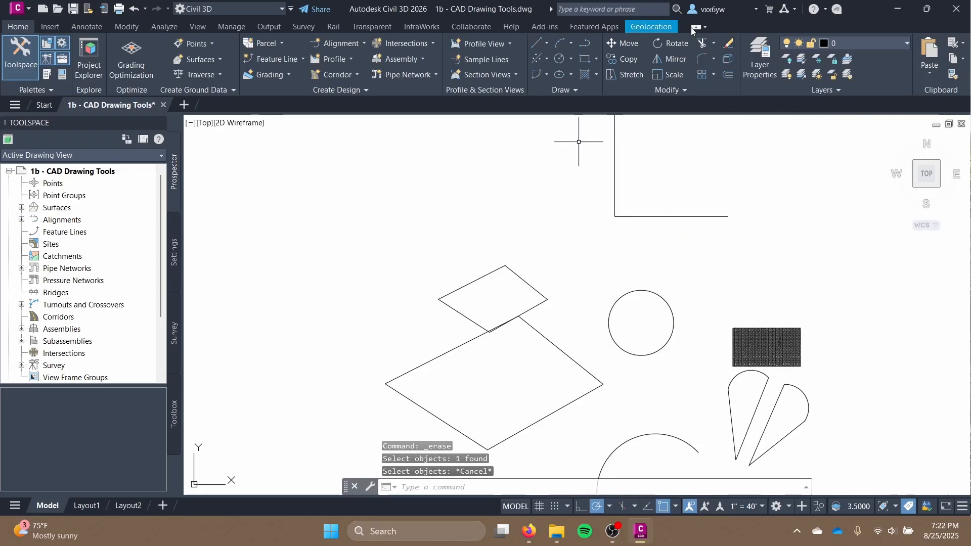
- Erase the small diamond that sits on the upper edge of the large diamond
click(729, 44)
click(532, 306)
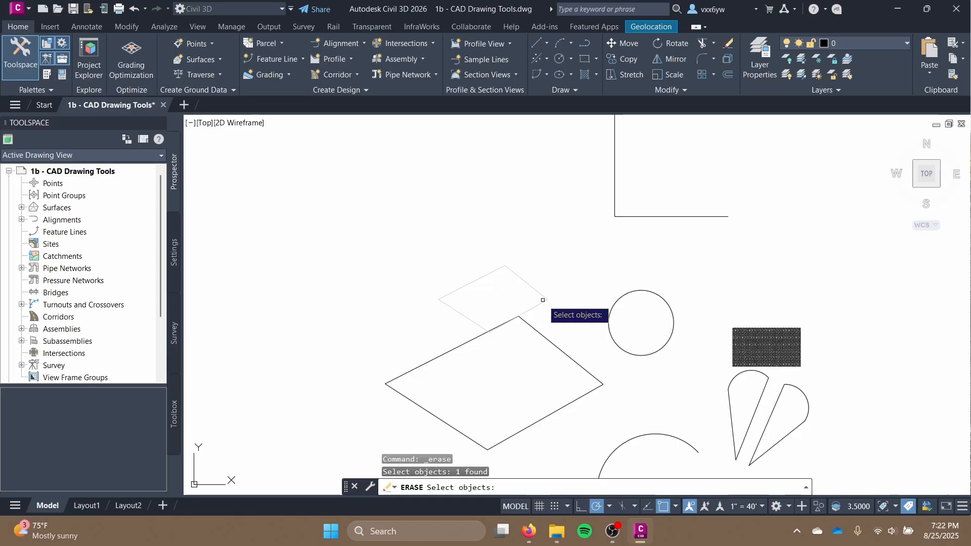
key(Return)
- Look over all the practice shapes in the drawing and check which commands are grouped with Fillet
middle_drag(625, 166, 530, 234)
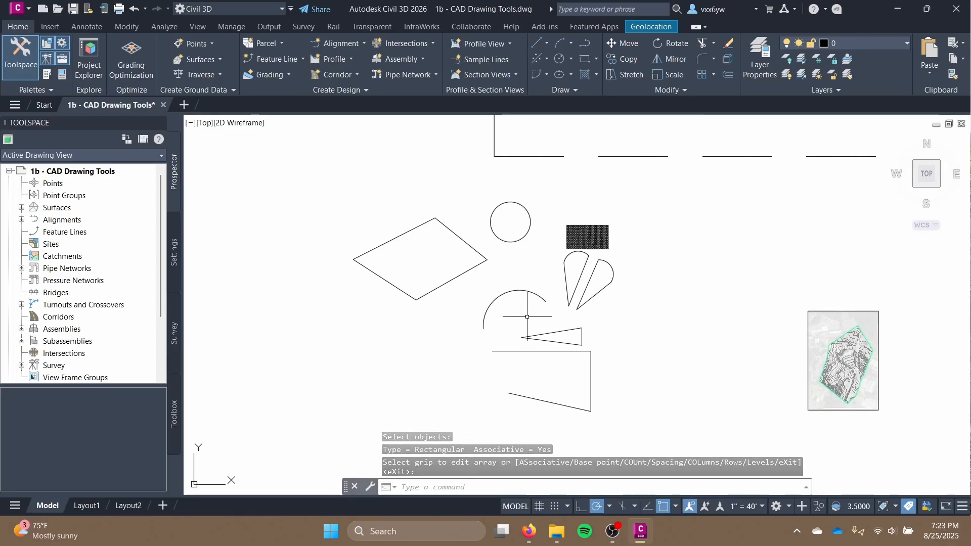
scroll(528, 317, up, 4)
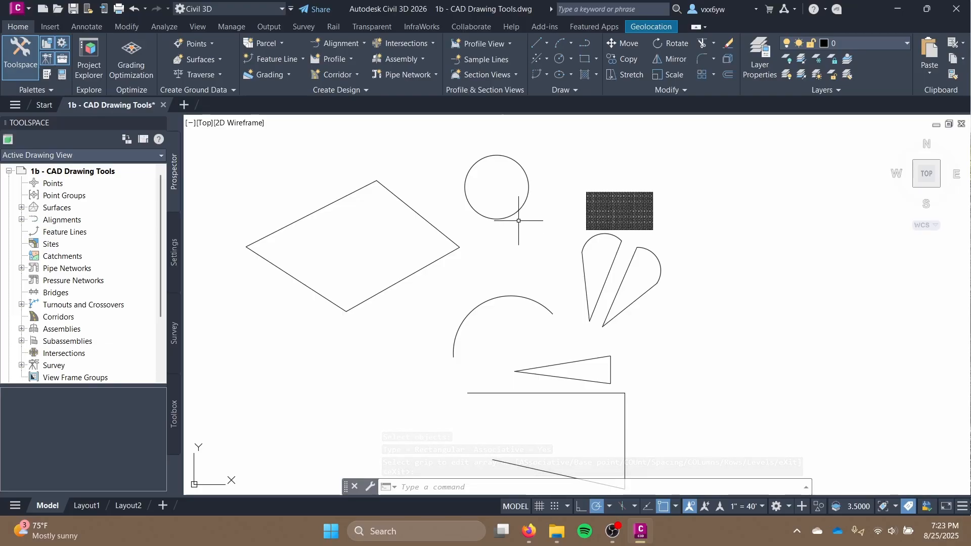
scroll(511, 196, up, 2)
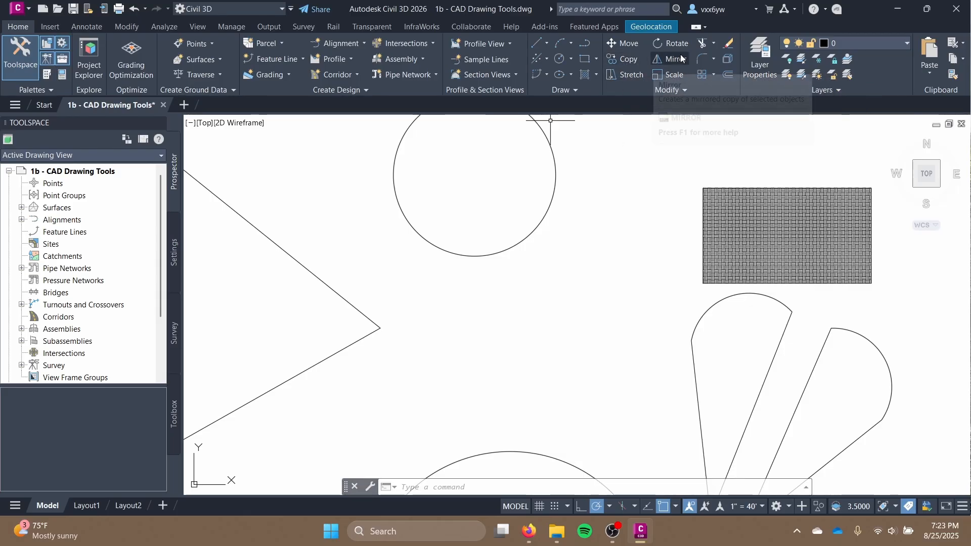
click(714, 59)
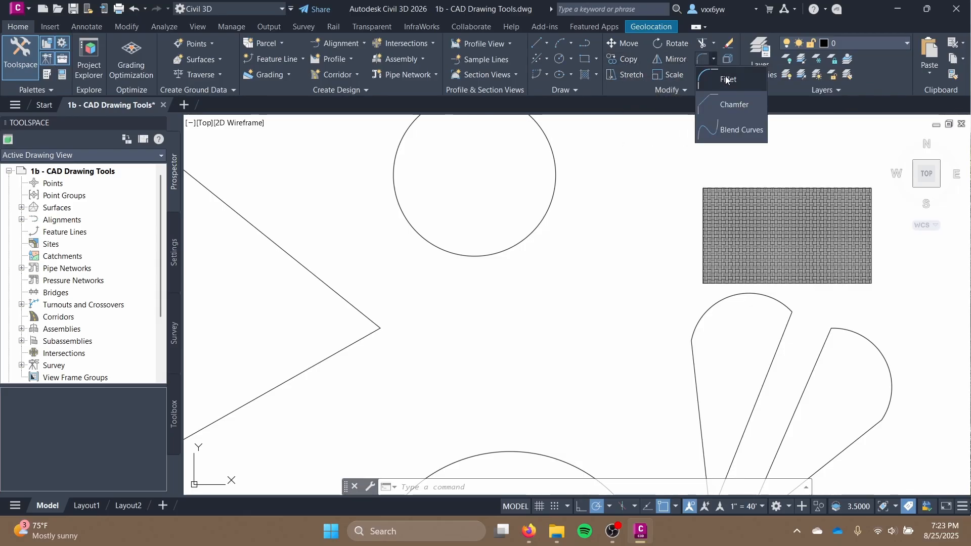
scroll(600, 290, down, 5)
mouse_move(585, 277)
middle_down()
mouse_move(583, 236)
mouse_move(561, 272)
middle_up()
mouse_move(475, 286)
middle_down()
mouse_move(659, 297)
mouse_move(366, 273)
middle_up()
scroll(657, 296, up, 2)
scroll(498, 276, up, 2)
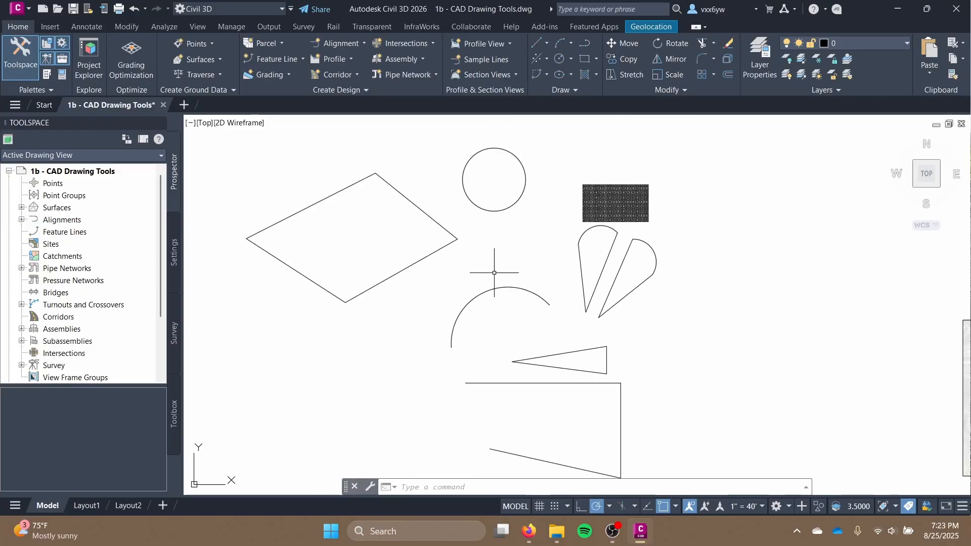
scroll(519, 263, down, 2)
middle_drag(610, 175, 559, 180)
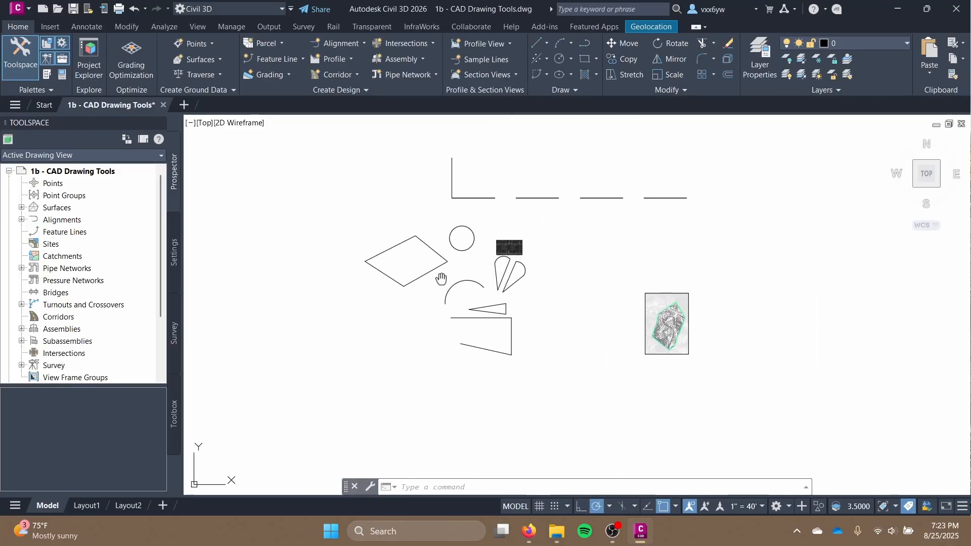
middle_drag(441, 278, 366, 333)
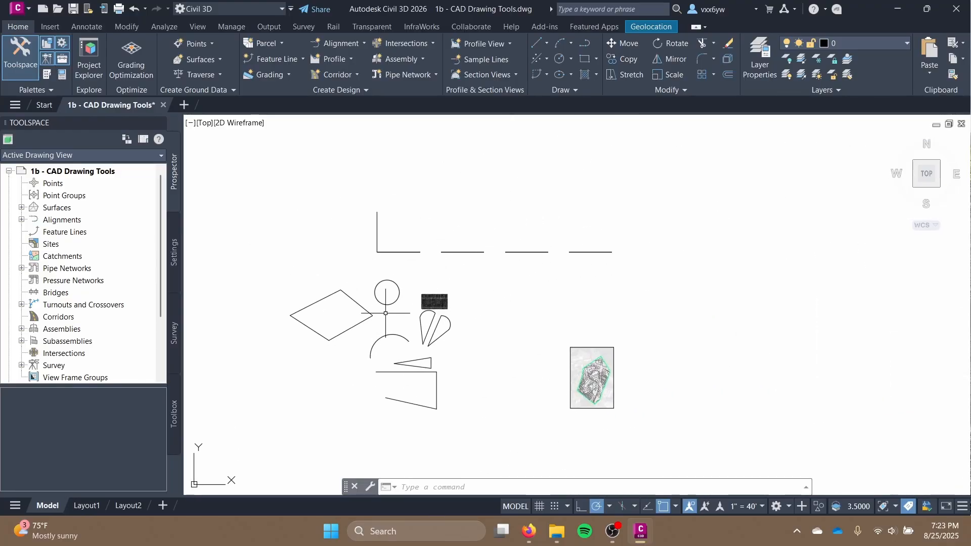